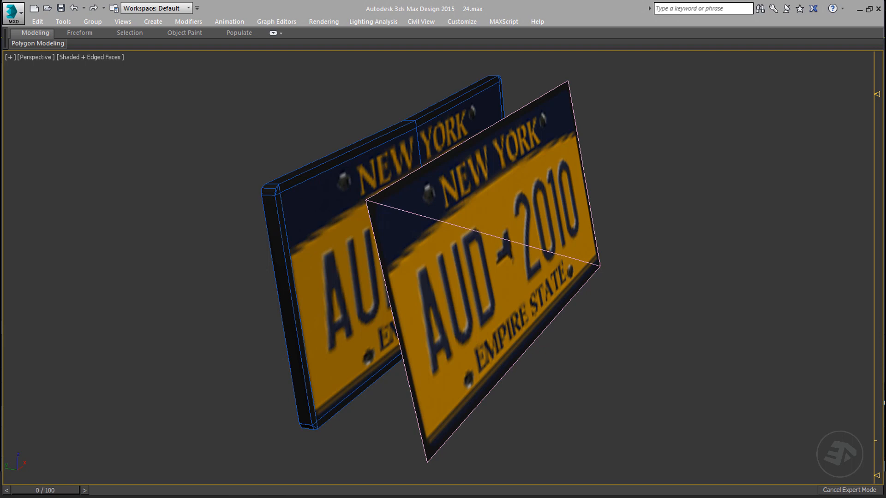
- Select the thick license plate's two parts beside the flat textured plate and display the viewport in wireframe
left_click(545, 235)
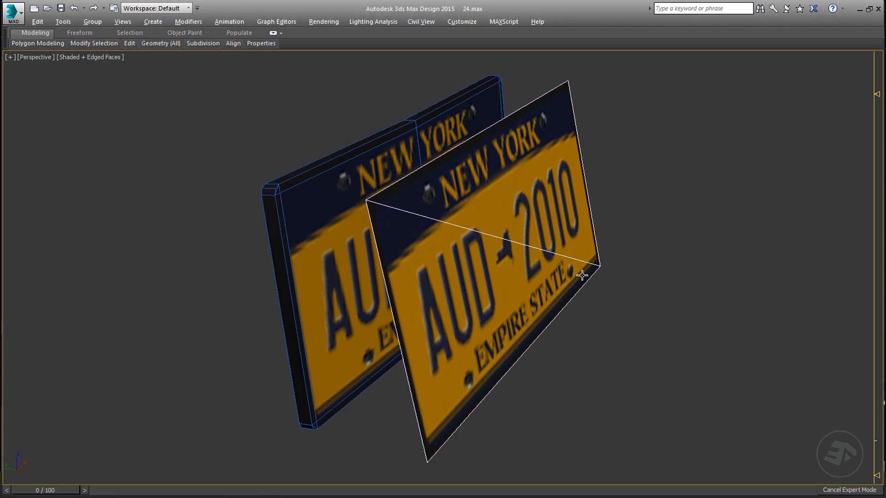
mouse_move(582, 276)
middle_mouse_down("alt")
mouse_move(539, 310)
mouse_move(590, 268)
middle_mouse_up("alt")
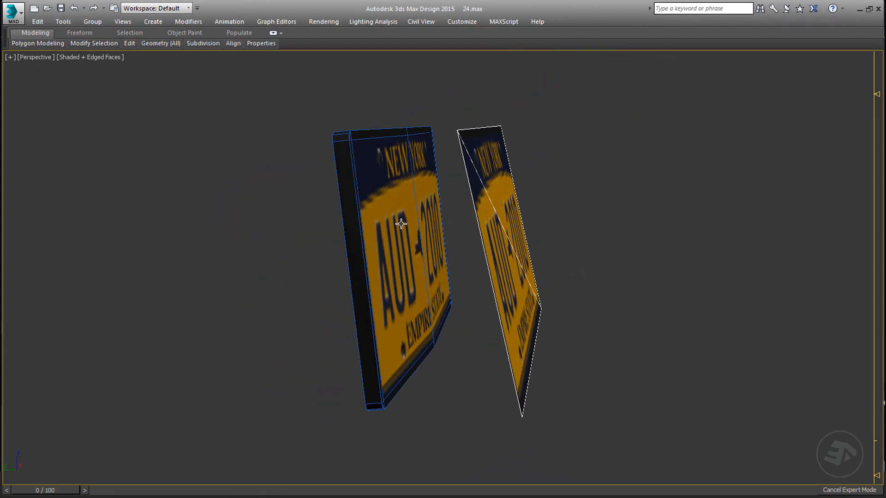
left_click(401, 224)
middle_click_drag(401, 224, 318, 258, "alt")
middle_click_drag(383, 197, 389, 166, "alt")
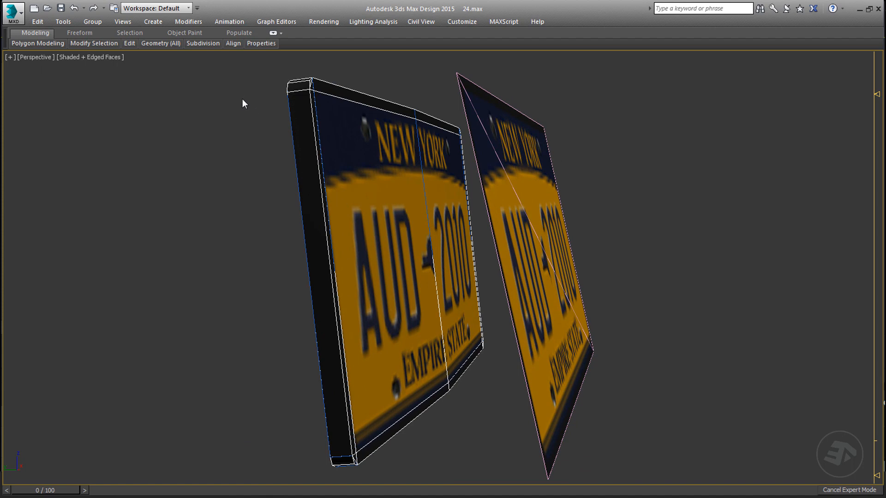
key("F3")
middle_click_drag(397, 208, 379, 233, "alt")
left_click(346, 240)
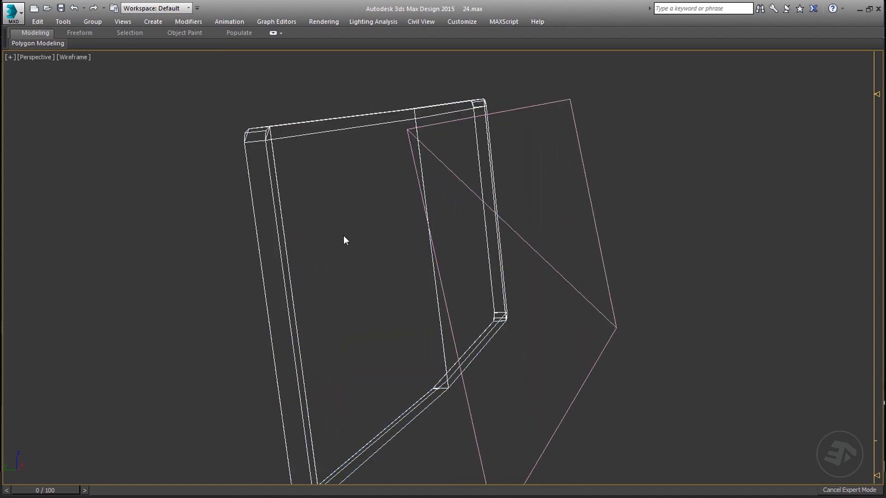
- Apply a Turn to Poly modifier to both selected parts of the thick license plate
left_click(274, 33)
left_click(124, 48)
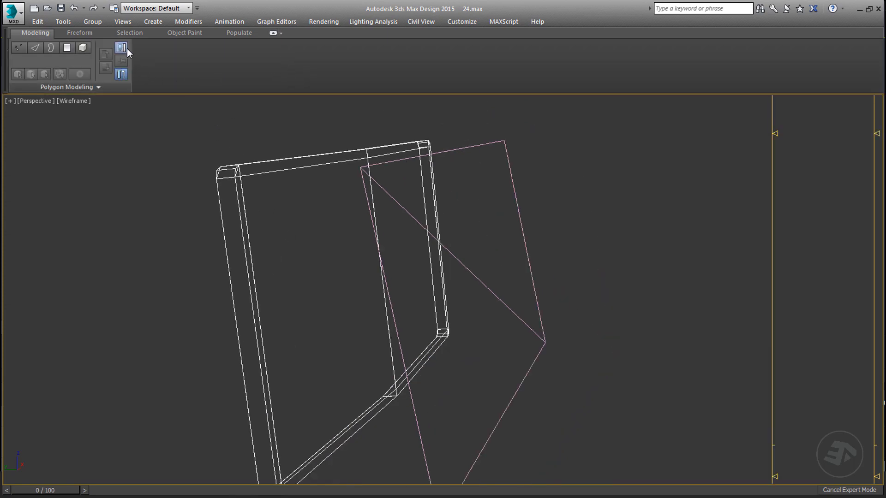
left_click(875, 133)
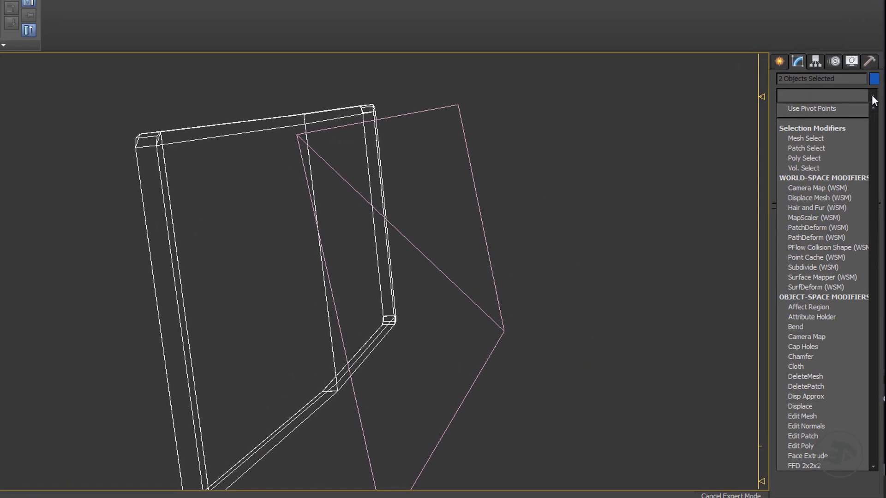
key("t")
key("u")
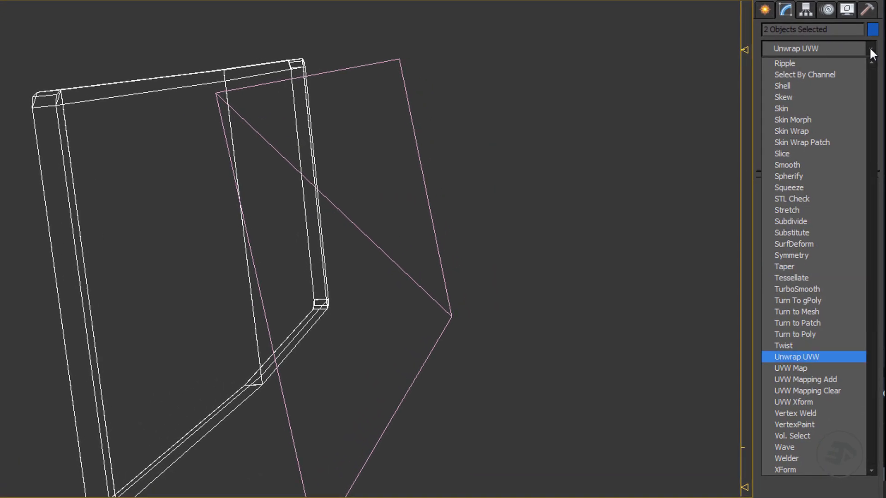
key("Up")
key("Up")
key("Up")
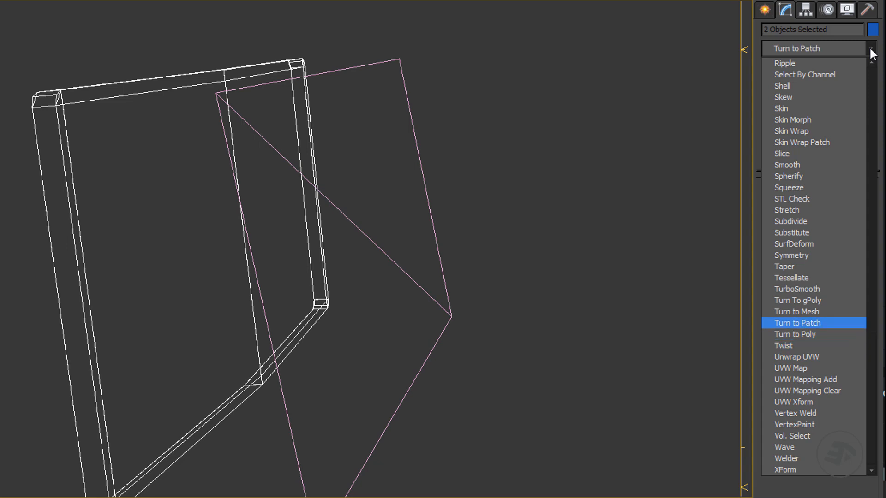
key("Down")
key("Return")
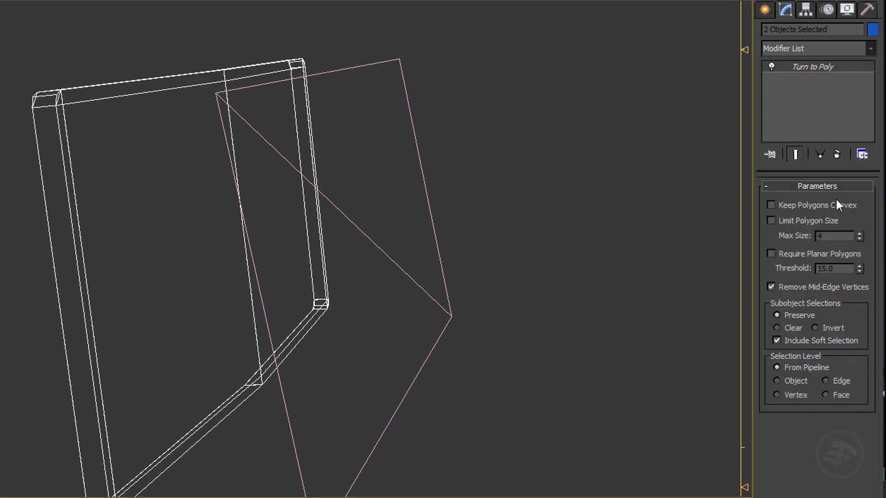
- Limit the Turn to Poly polygon size to a maximum of 3 to preview the plate's triangulation
left_click(799, 223)
left_click(859, 238)
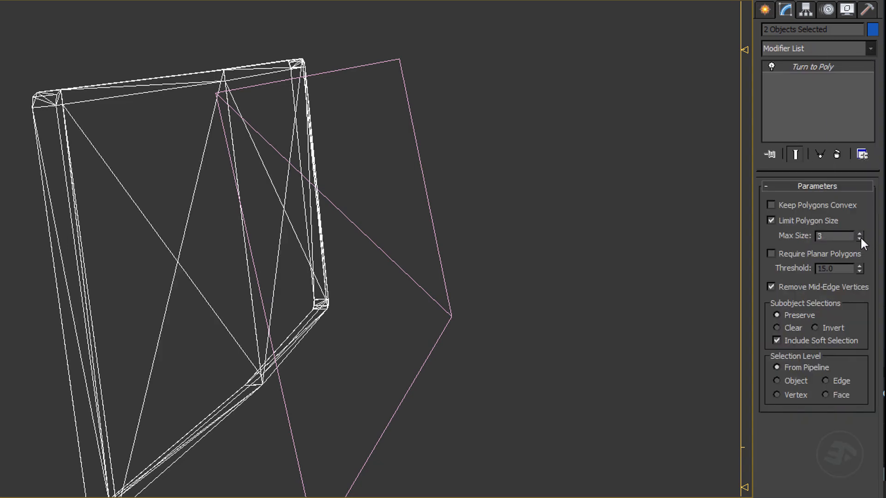
middle_click_drag(352, 247, 298, 272, "alt")
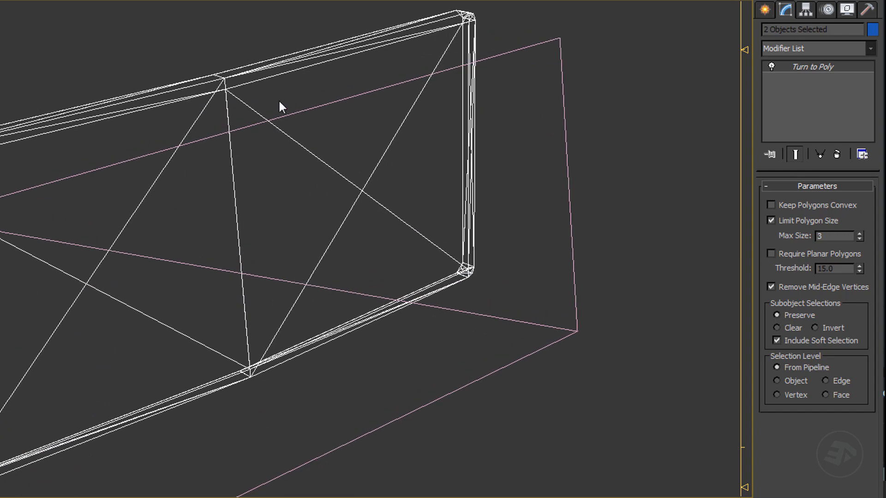
middle_click_drag(279, 103, 190, 114, "alt")
- Turn off Turn to Poly on plate_back_L006 and select the two large face polygons of its Editable Poly
left_click(5, 240)
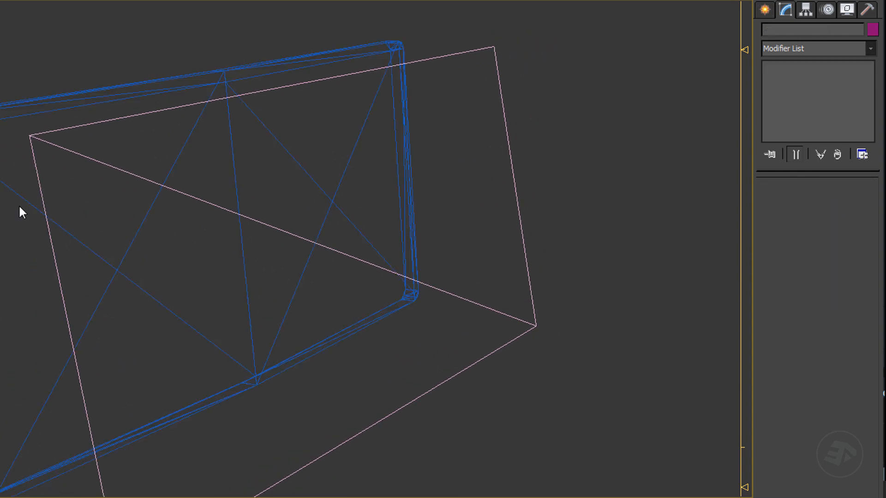
left_click(11, 188)
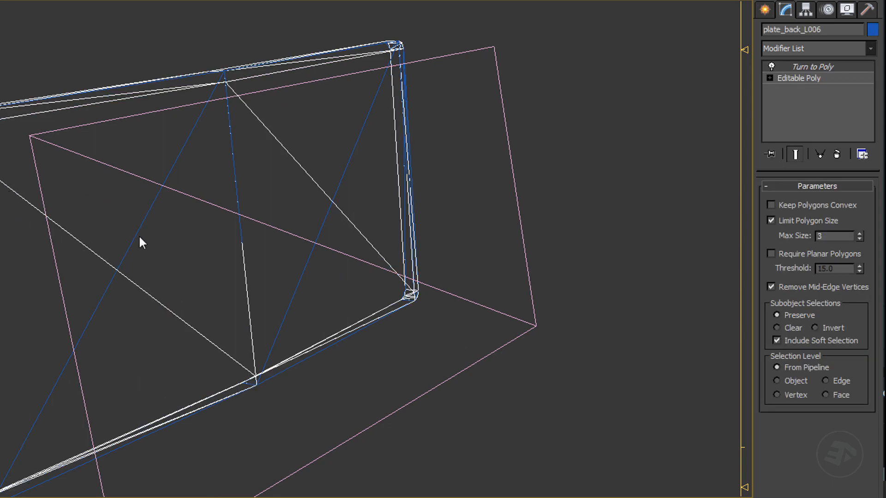
left_click(771, 66)
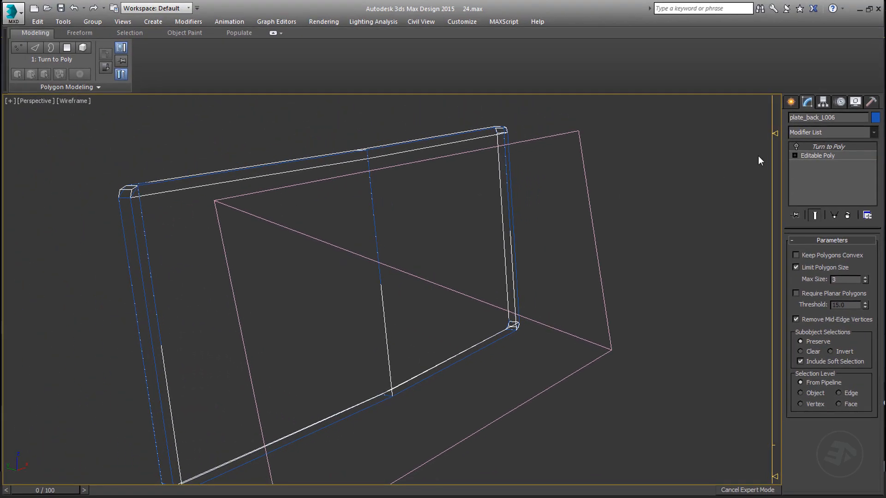
left_click(823, 157)
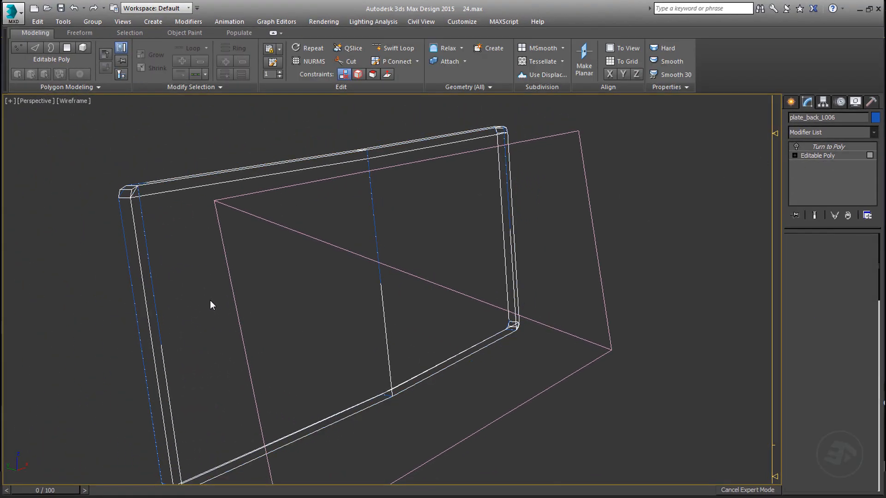
key("4")
left_click(205, 323)
left_click(406, 257, "ctrl")
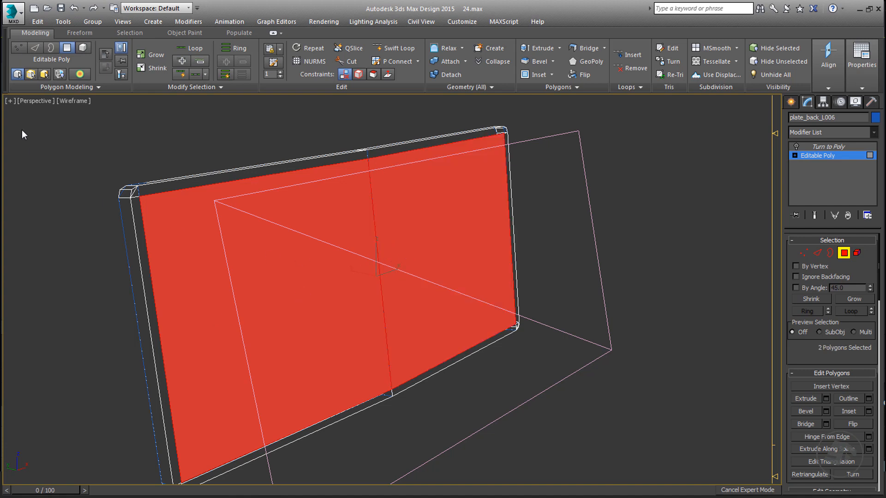
- Convert the selection to vertices, exclude the two upper corner vertices and connect the remaining four with diagonal edges
left_click(19, 47)
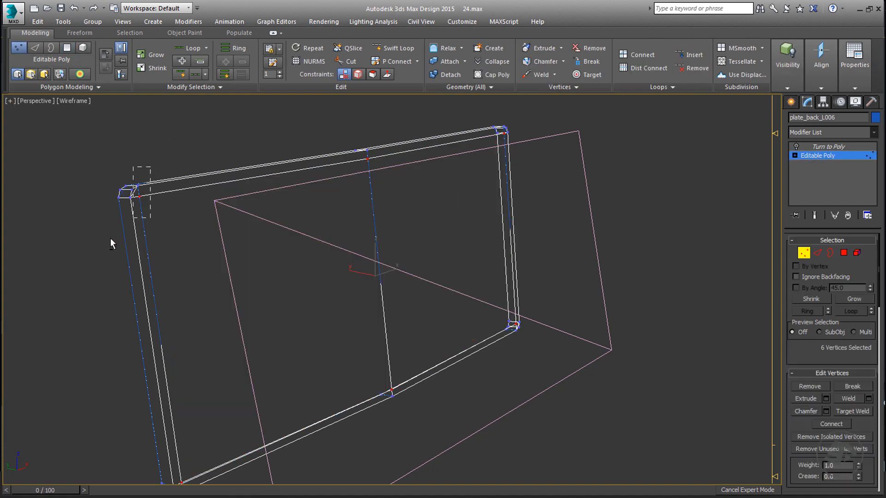
left_click_drag(151, 167, 110, 239, "alt")
left_click_drag(563, 185, 567, 189, "alt")
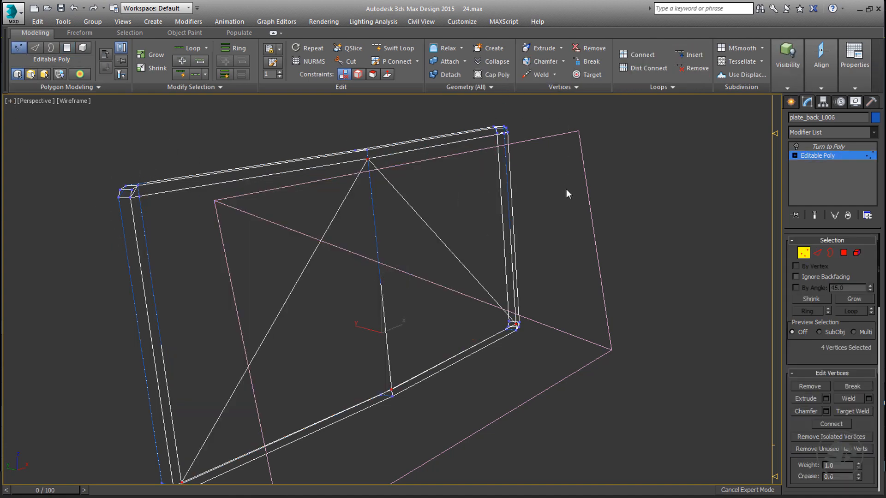
- Leave vertex editing and turn Turn to Poly back on for plate_back_L006
left_click(830, 156)
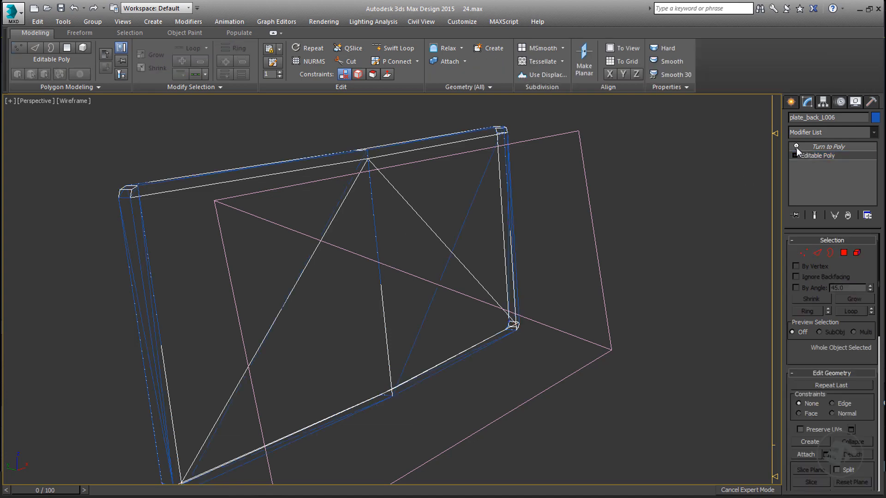
middle_click_drag(388, 275, 342, 283, "alt")
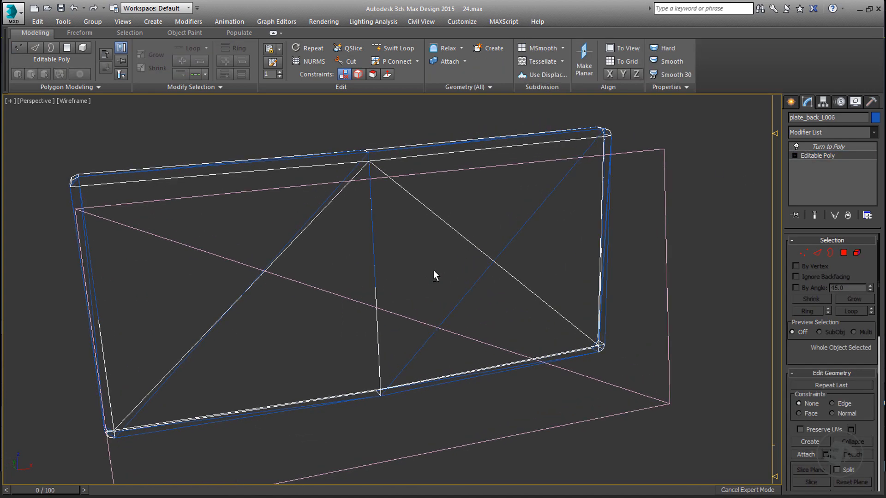
left_click(583, 131)
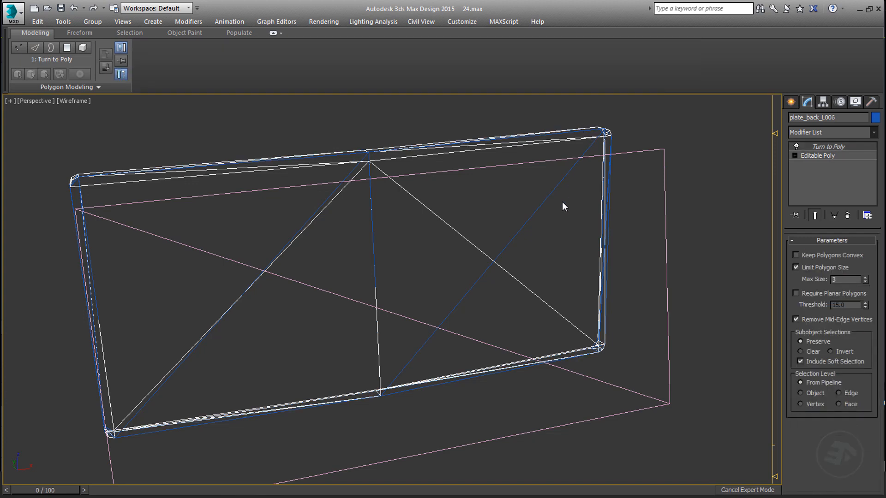
- Check the triangular face polygons of plate_back_L006 individually at its Editable Poly level
left_click(810, 155)
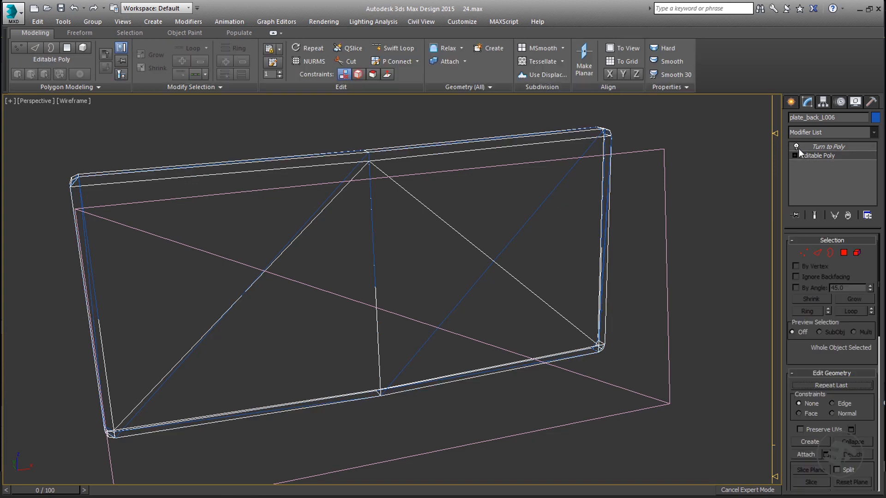
key("4")
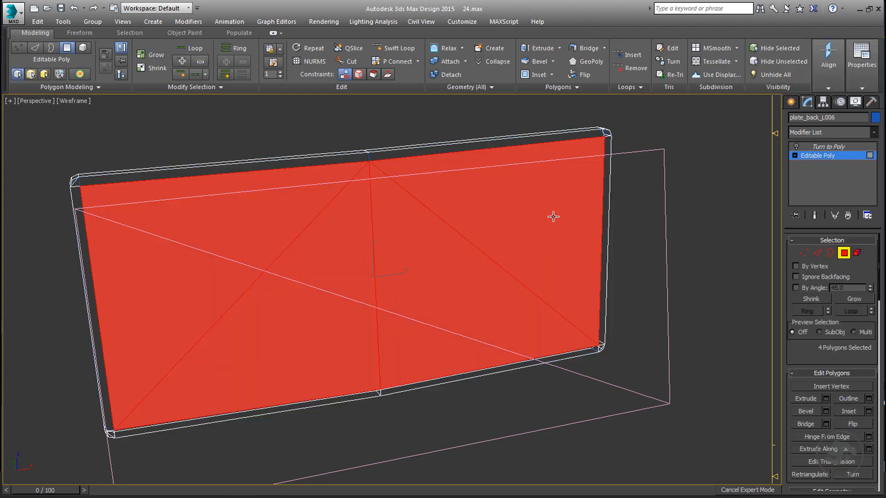
left_click(554, 216)
left_click(455, 262)
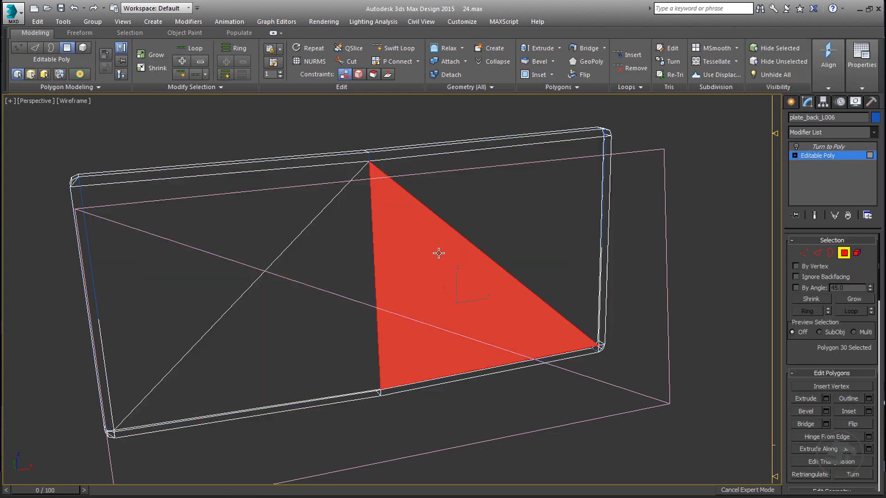
left_click(796, 156)
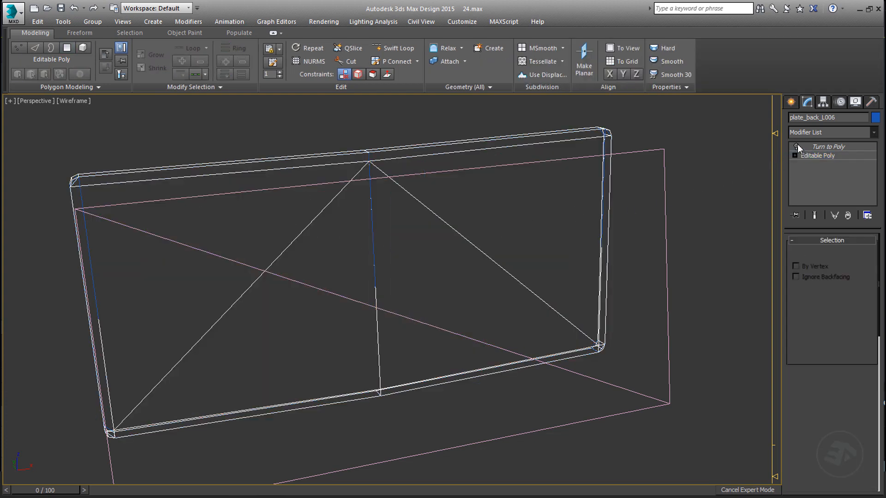
- Turn off Turn to Poly on plate_back_L008 and select the right large face polygon of its Editable Poly
left_click(562, 178)
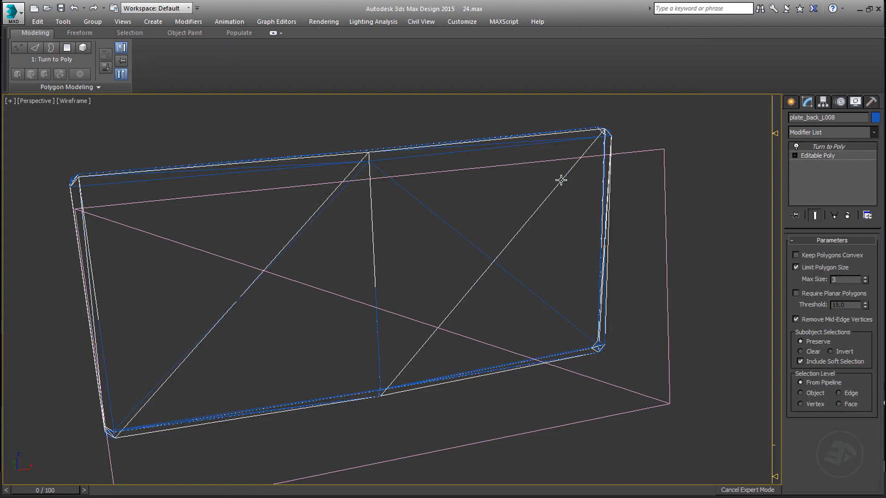
left_click(796, 146)
left_click(806, 156)
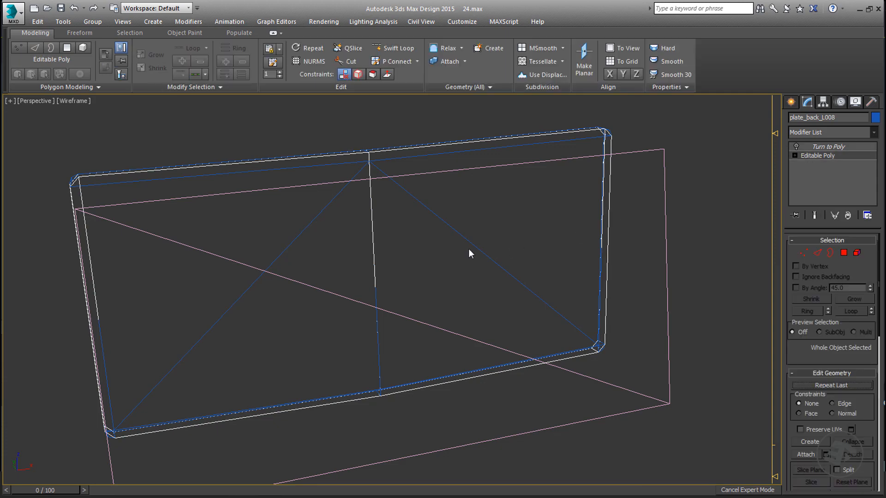
middle_click_drag(469, 249, 479, 277, "alt")
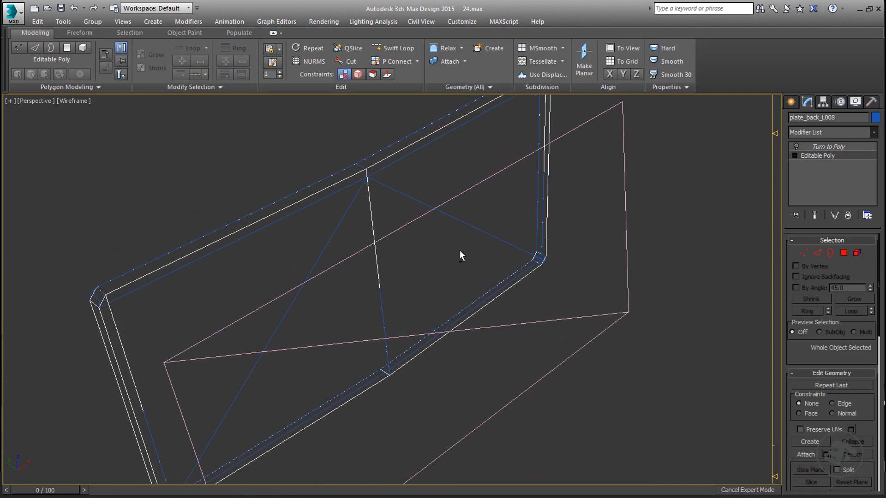
key("4")
left_click(426, 177)
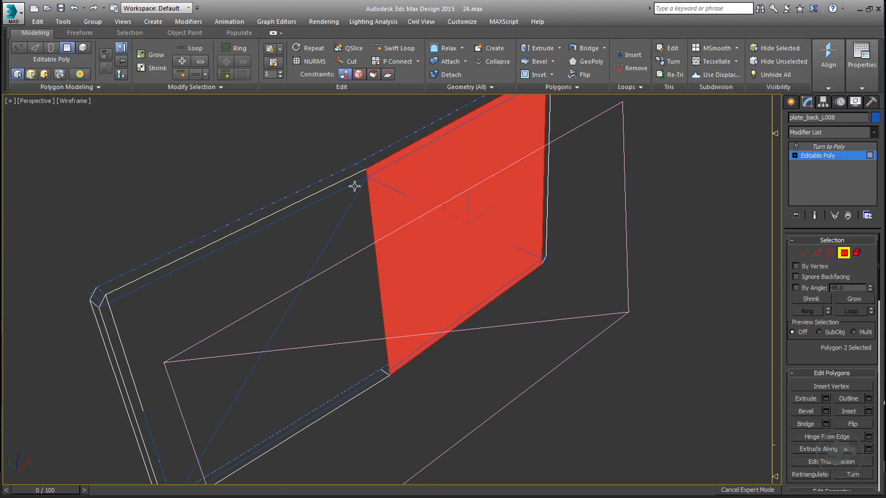
- Convert the polygon selection to vertices and connect the upper middle vertex to the lower right corner with a diagonal edge
left_click(18, 47, "ctrl")
middle_click_drag(523, 219, 459, 223, "alt")
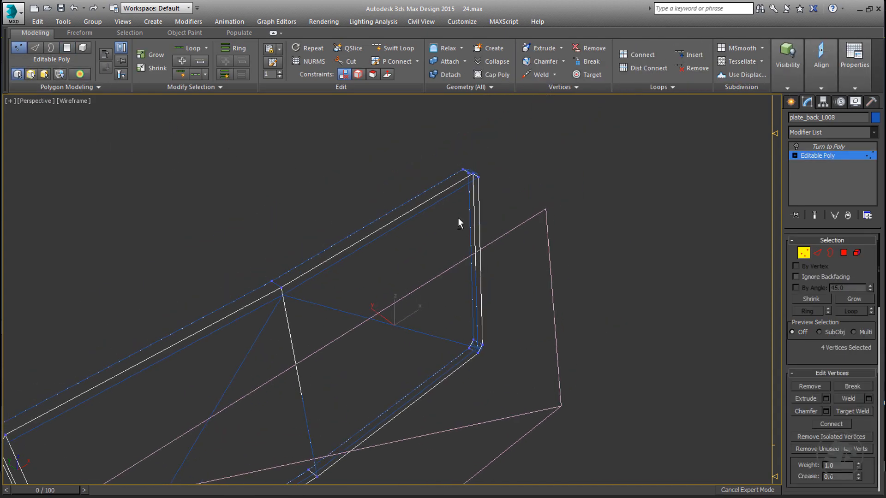
left_click_drag(519, 231, 520, 231)
middle_click_drag(519, 231, 375, 269, "alt")
- Leave vertex editing on plate_back_L008, turn Turn to Poly back on and compare its diagonals with the other part
left_click(836, 154)
left_click(796, 146)
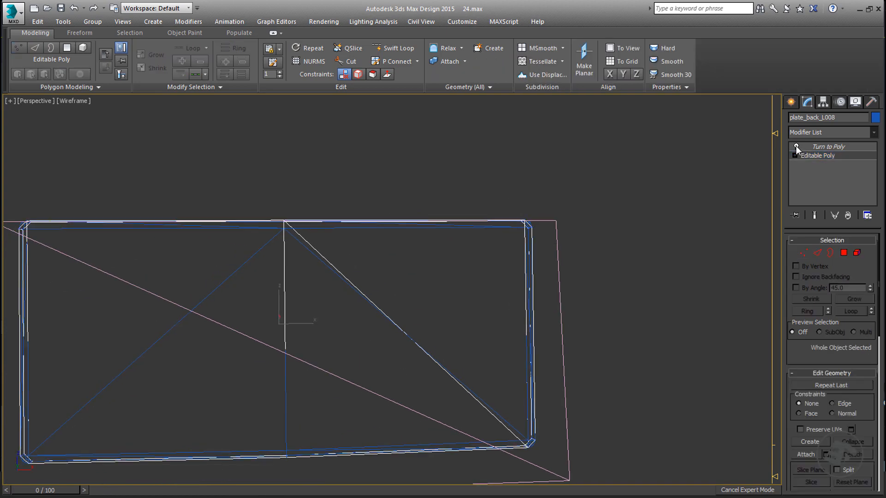
middle_click_drag(545, 229, 597, 251)
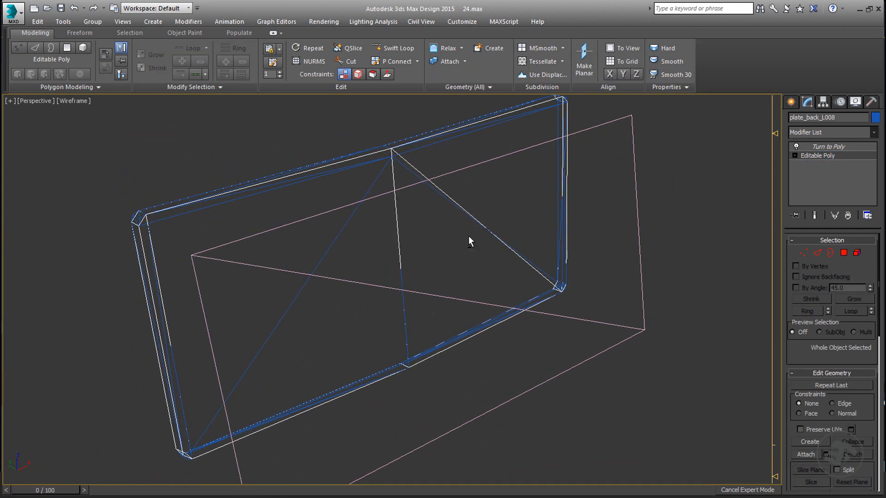
scroll(467, 233, "up", 4)
mouse_move(466, 226)
middle_mouse_down("alt")
mouse_move(506, 223)
mouse_move(492, 192)
mouse_move(469, 213)
middle_mouse_up("alt")
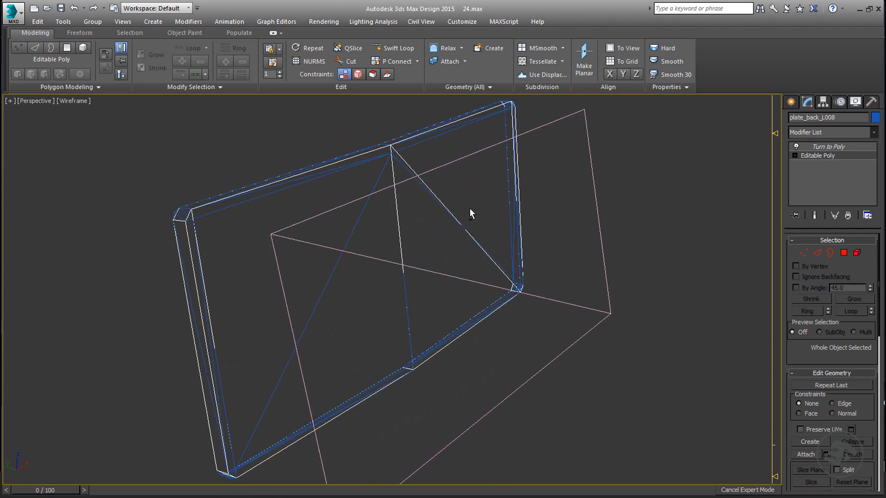
- Collapse plate_back_L008's Turn to Poly modifier into its Editable Poly and display the viewport as Shaded + Edged Faces
left_click(823, 148)
right_click(826, 147)
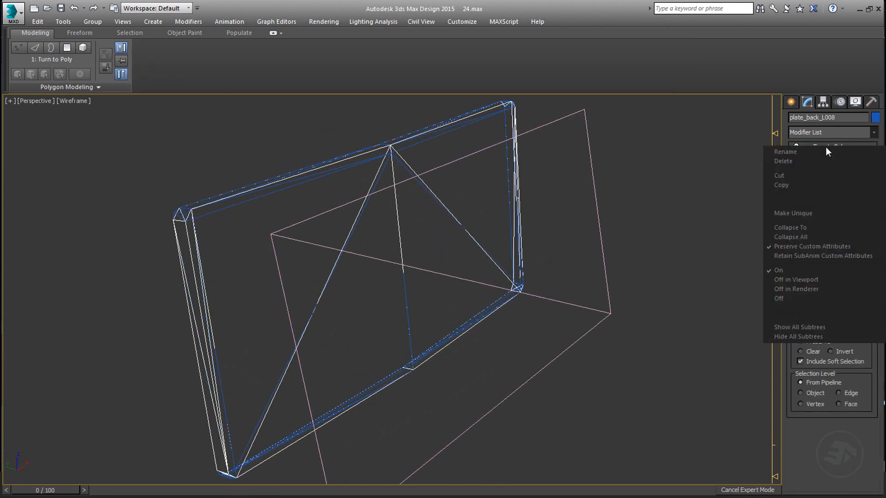
left_click(805, 227)
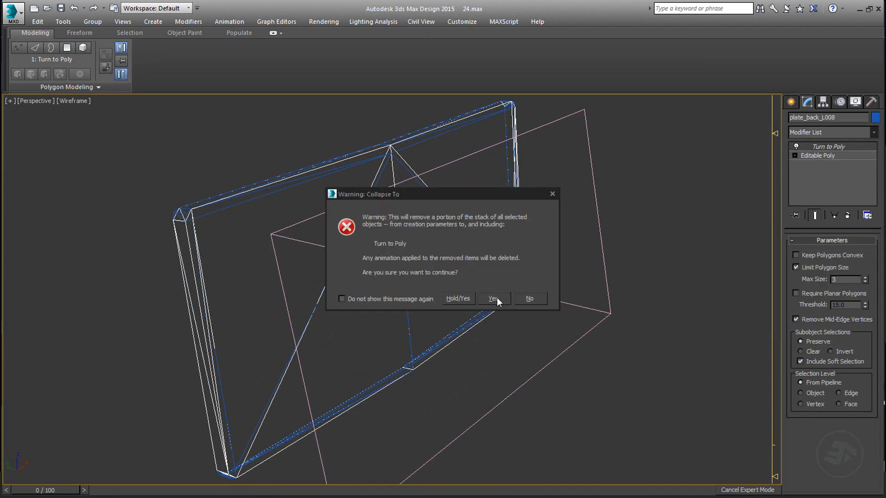
left_click(496, 299)
key("F3")
mouse_move(356, 304)
middle_mouse_down("alt")
mouse_move(340, 297)
mouse_move(398, 300)
middle_mouse_up("alt")
middle_click_drag(427, 299, 336, 315, "alt")
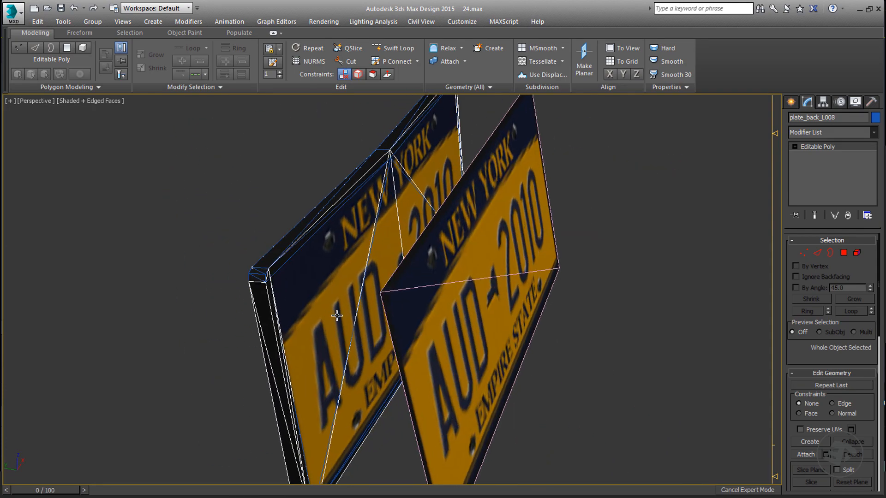
- Select plate_back_L006 and check its triangulation with the polygon statistics displayed
left_click(382, 148)
middle_click_drag(378, 221, 397, 212, "alt")
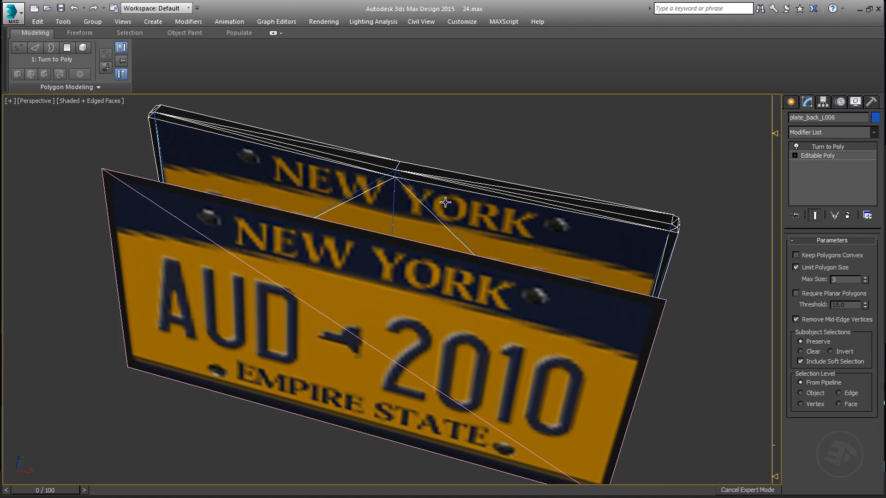
key("7")
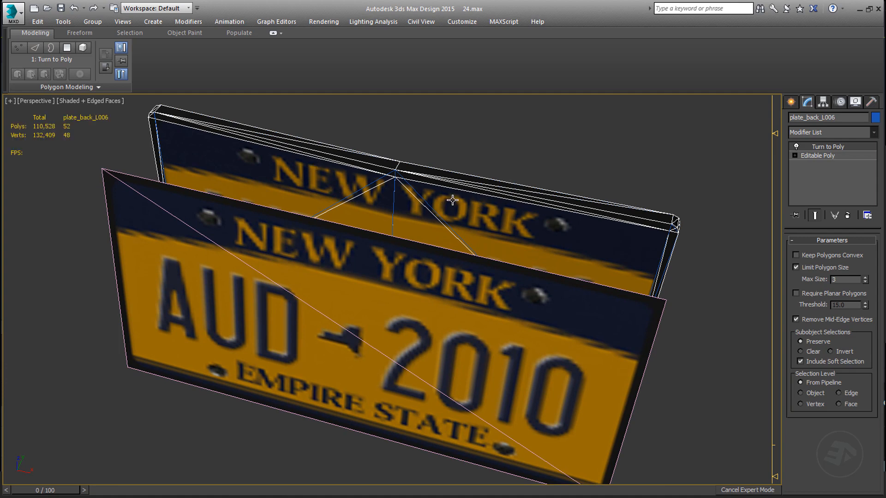
left_click(393, 176)
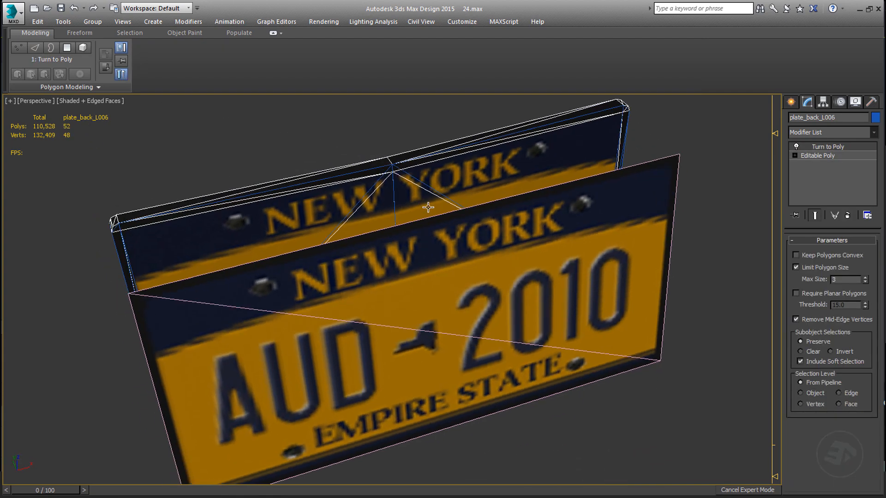
middle_click_drag(428, 207, 433, 206, "alt")
- Restore the selection of plate_back_L006 and collapse its Turn to Poly modifier into the Editable Poly
left_click_drag(286, 297, 711, 182)
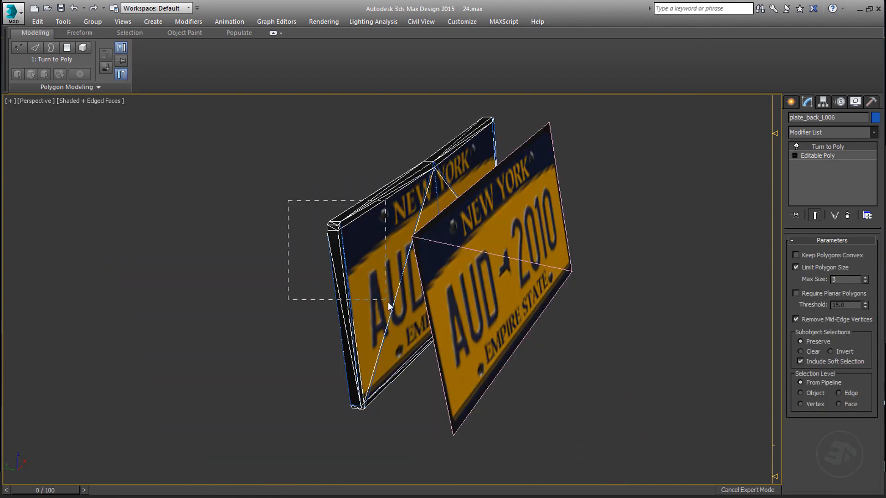
key("ctrl+z")
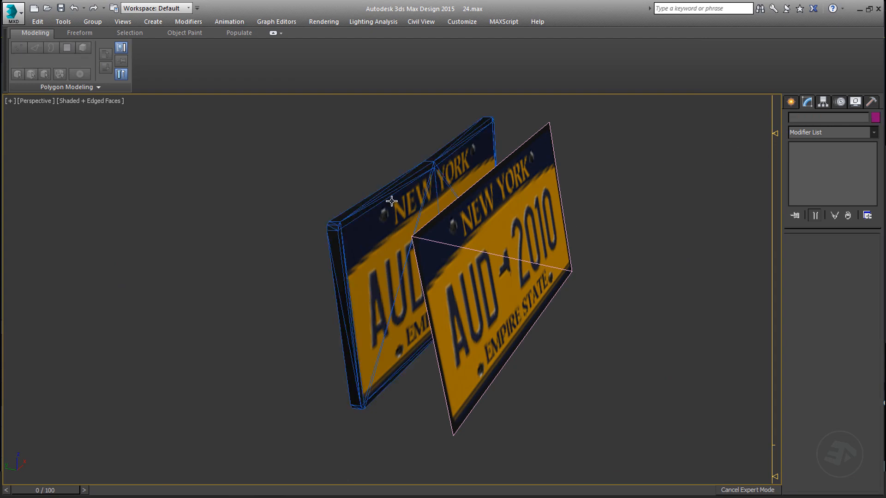
right_click(815, 145)
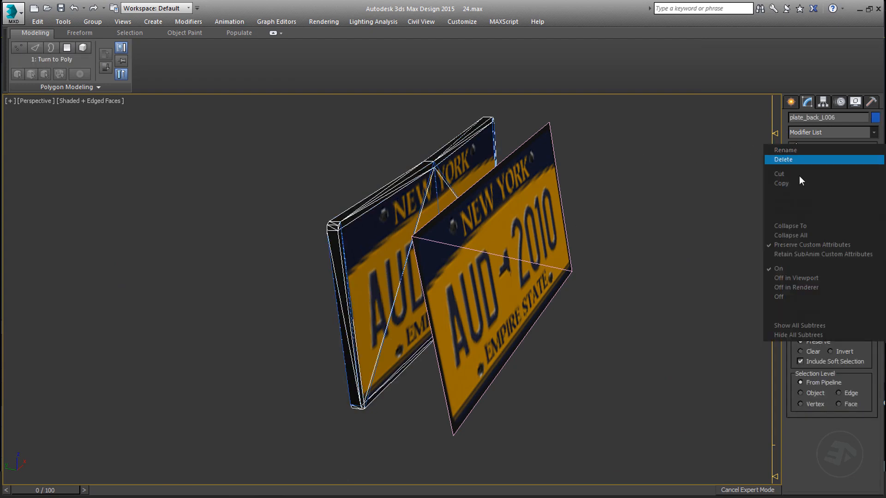
left_click(788, 225)
left_click(489, 299)
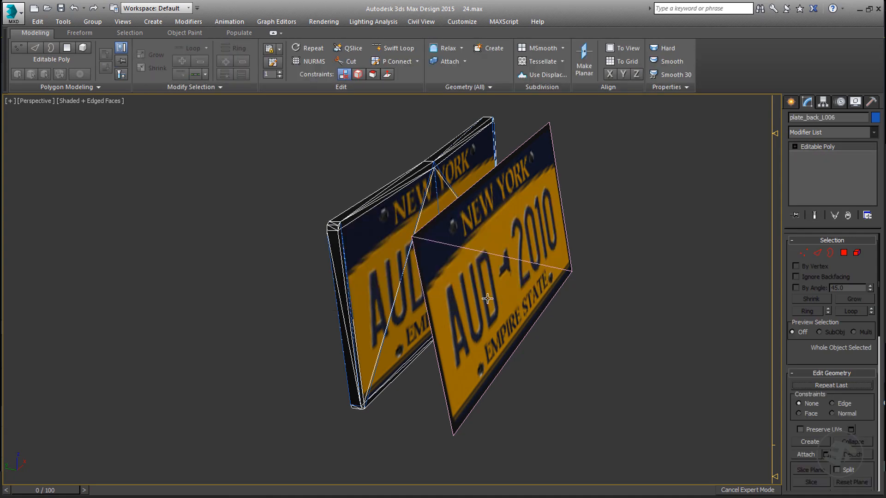
- Select all three license plate objects and turn on Affect Pivot Only for them
middle_click_drag(431, 278, 352, 271, "alt")
scroll(414, 298, "down", 4)
scroll(459, 296, "down", 4)
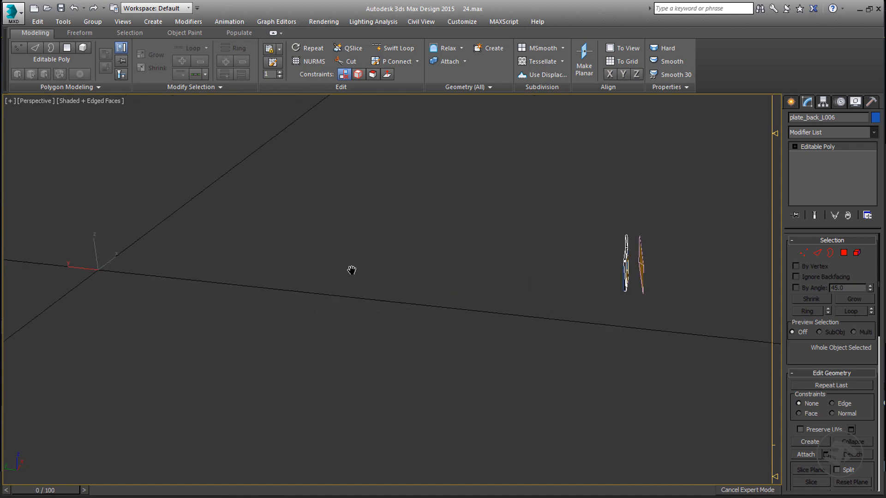
left_click_drag(565, 207, 648, 300)
middle_click_drag(648, 300, 645, 226, "alt")
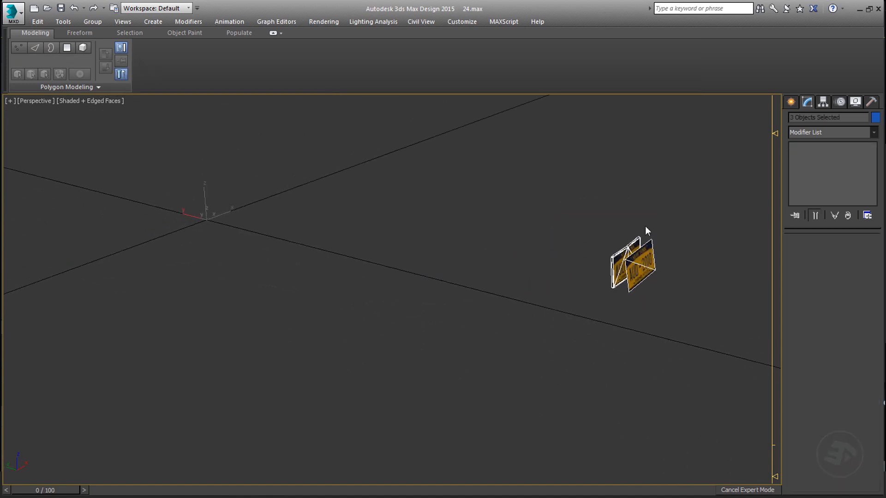
left_click(821, 101)
left_click(835, 172)
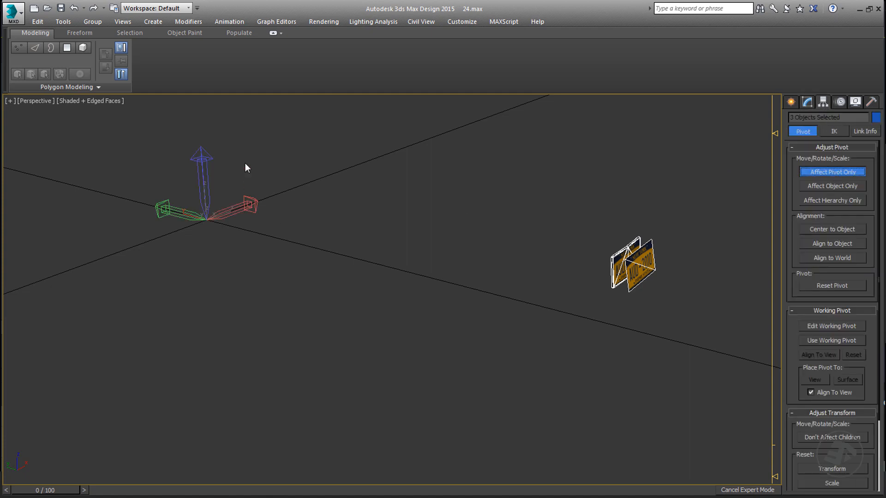
- Leave Expert Mode temporarily, activate Move and review the transform center options and coordinate fields for the selected plates
key("ctrl+x")
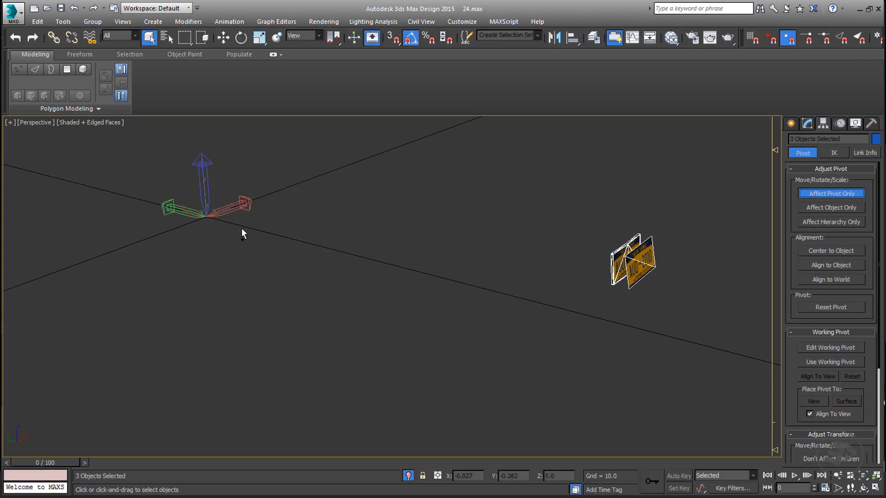
key("w")
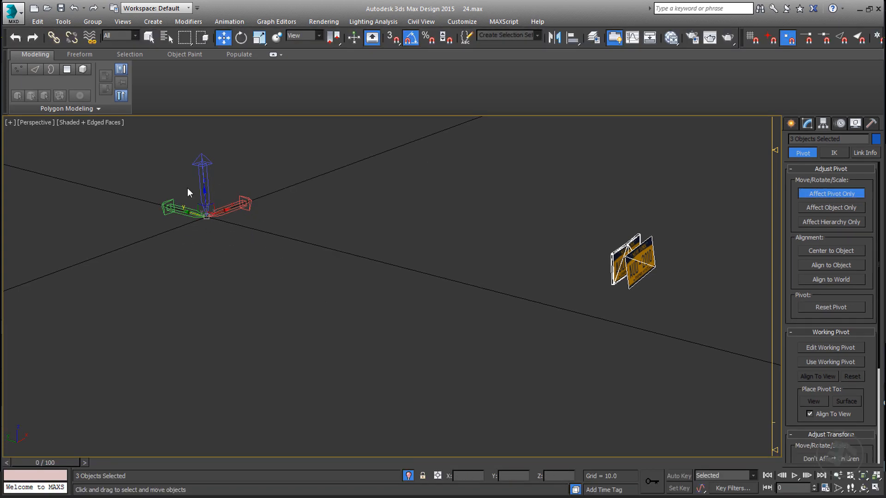
left_click_drag(337, 44, 338, 57)
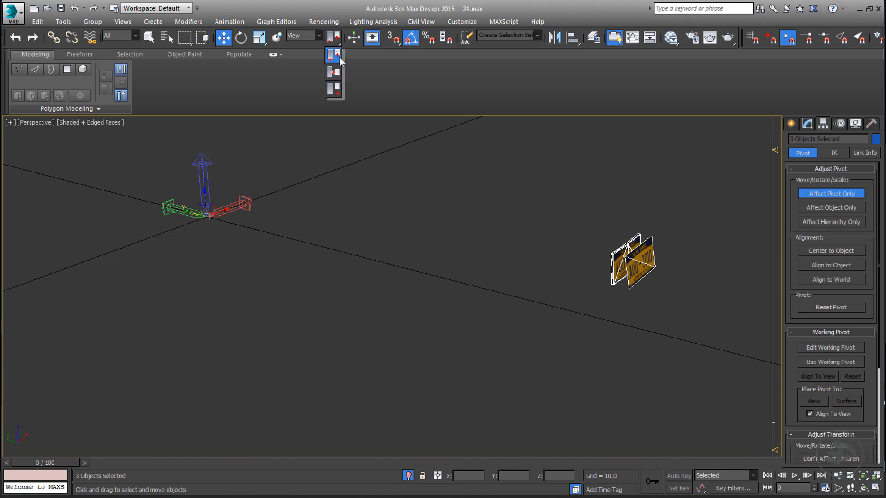
left_click_drag(338, 59, 338, 89)
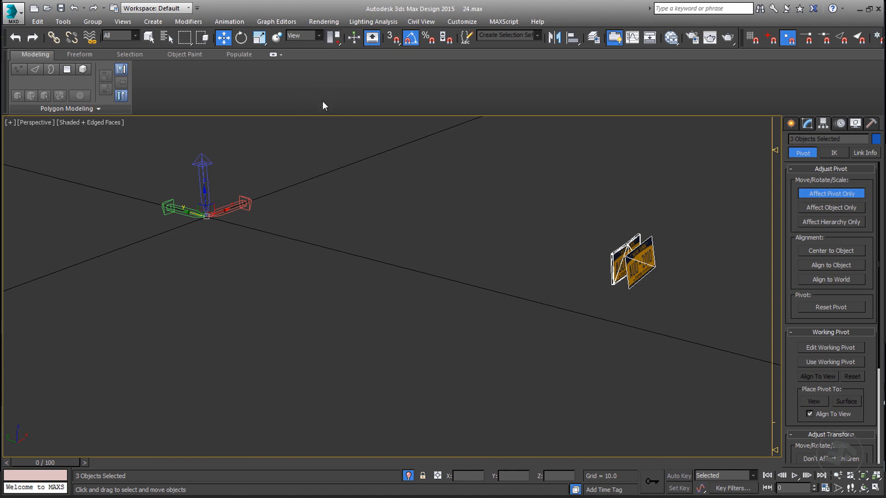
left_click_drag(337, 42, 338, 92)
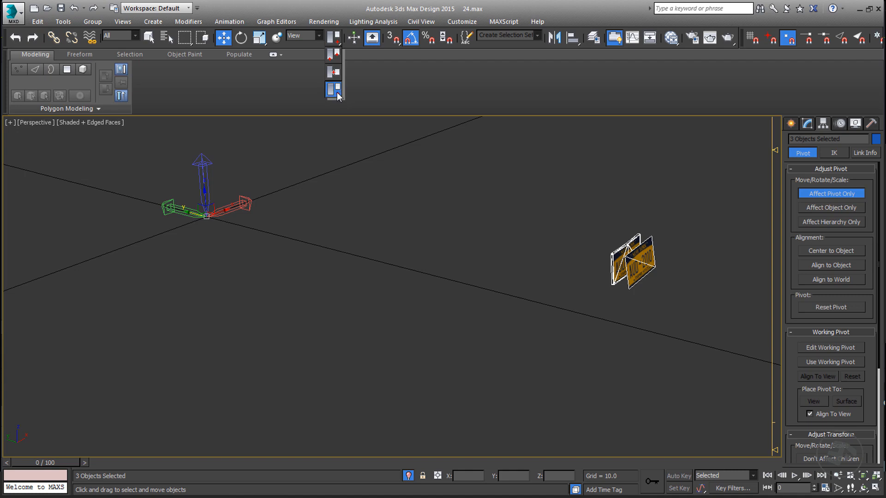
left_click_drag(337, 92, 337, 92)
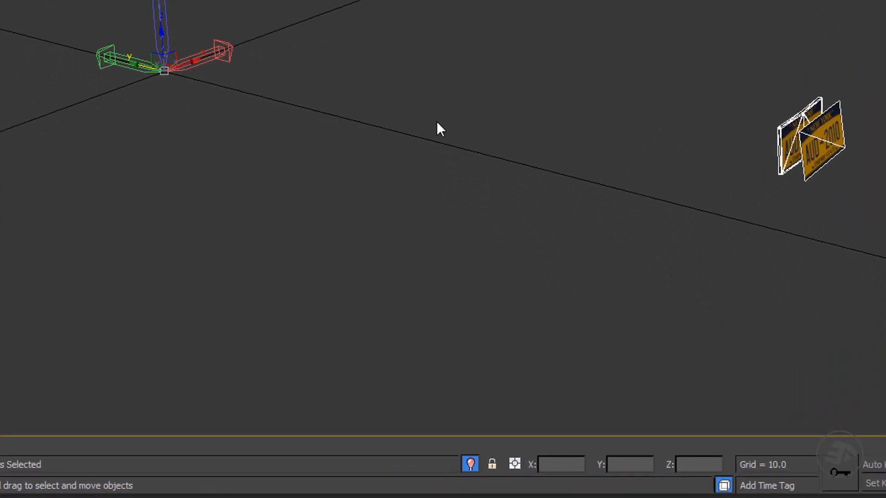
middle_click_drag(589, 153, 468, 172, "alt")
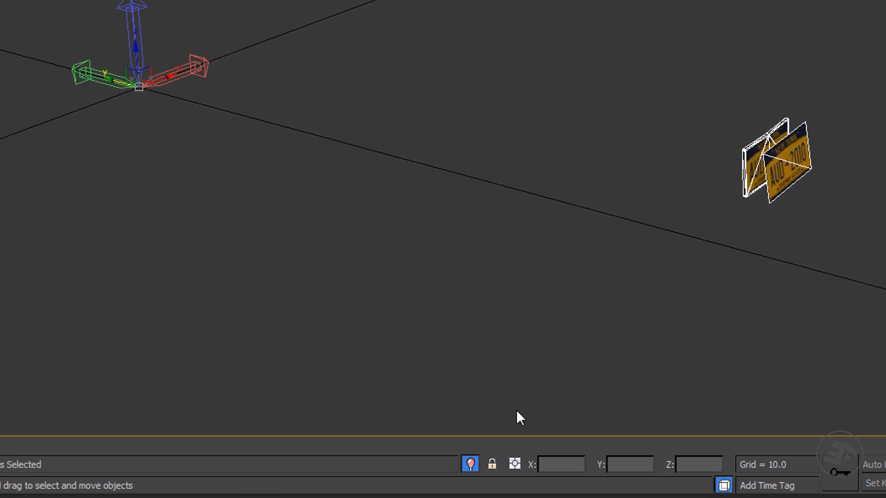
left_click(520, 464)
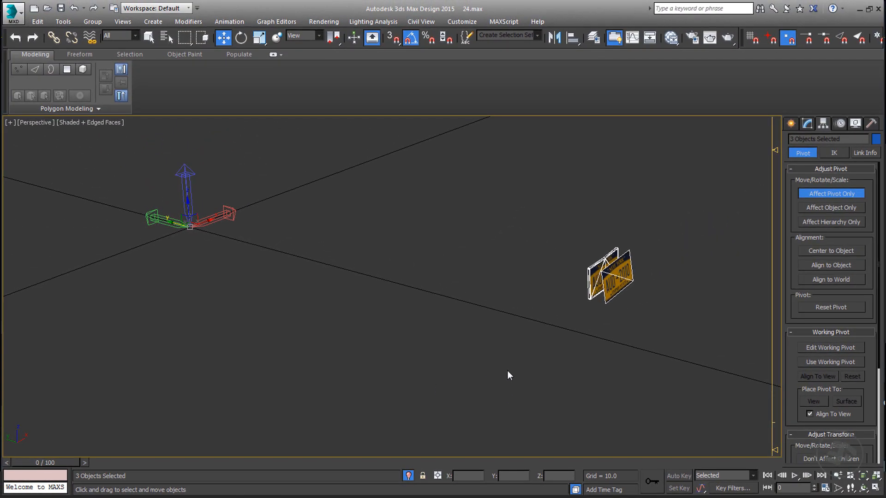
key("ctrl+x")
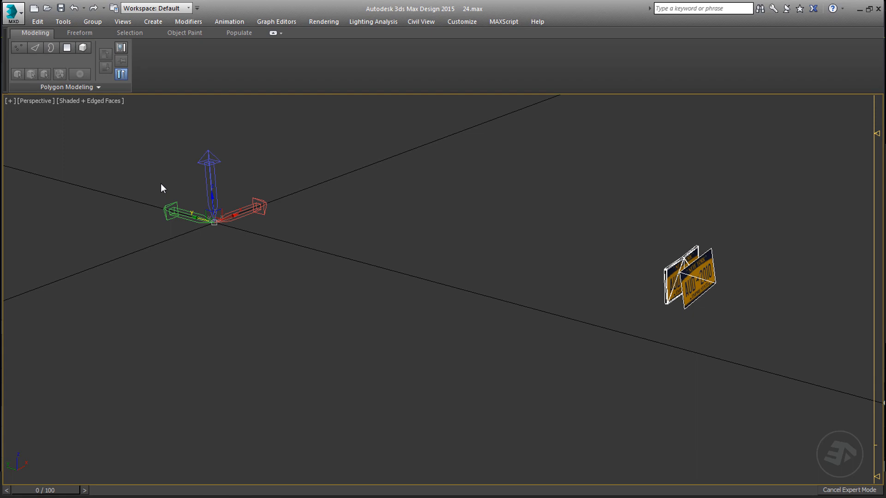
- Select plate_back_L008 alone and show its Editable Poly settings at object level
scroll(701, 264, "up", 4)
middle_click_drag(701, 264, 595, 318, "alt")
left_click(609, 275)
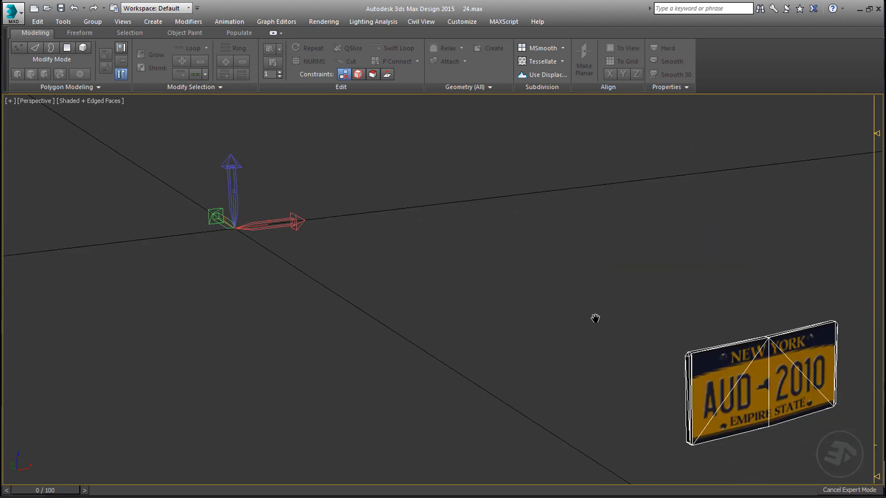
left_click(122, 48)
key("1")
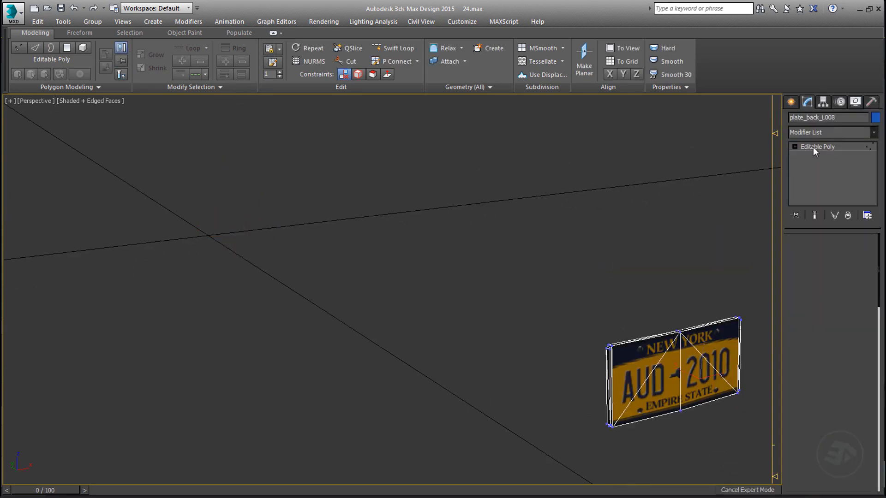
left_click(807, 147)
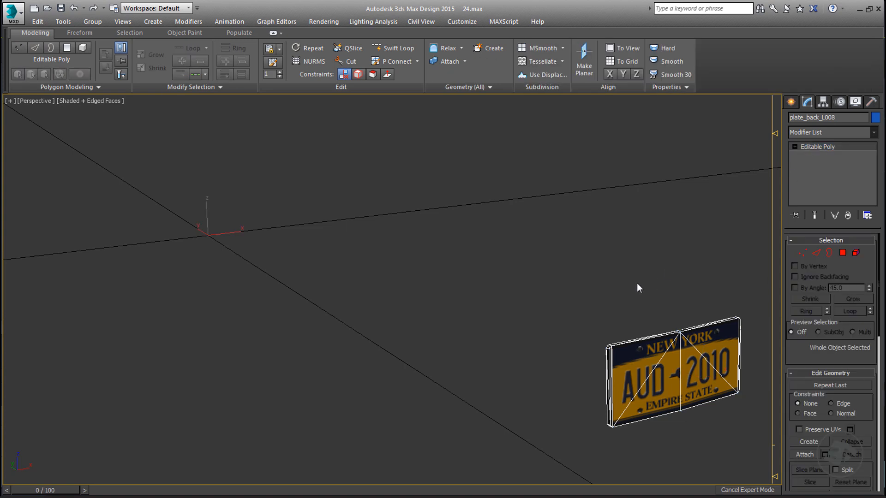
- Leave Expert Mode and move plate_back_L008 along X to about -0.343, using the selection center as transform center
middle_click_drag(637, 286, 607, 276)
left_click(747, 489)
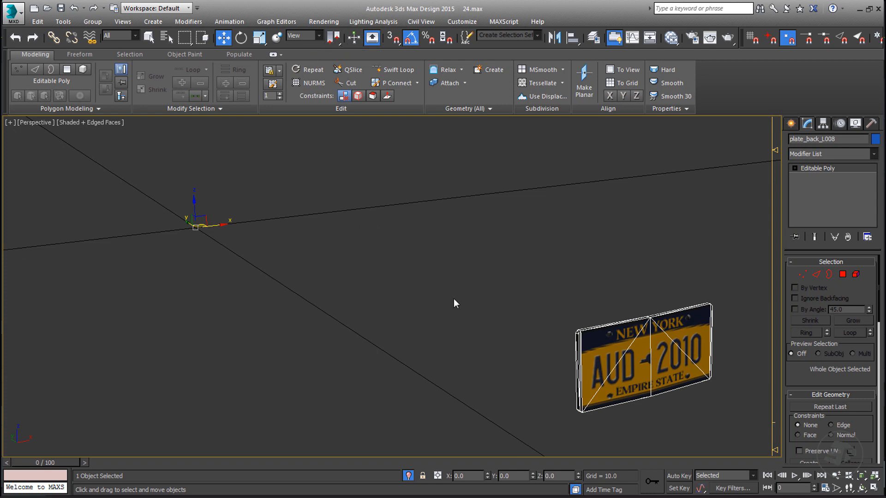
left_click_drag(333, 37, 336, 73)
left_click_drag(648, 354, 457, 393)
left_click_drag(325, 42, 335, 90)
- Turn on Affect Pivot Only for plate_back_L008 and examine its pivot position relative to the world origin
left_click(823, 123)
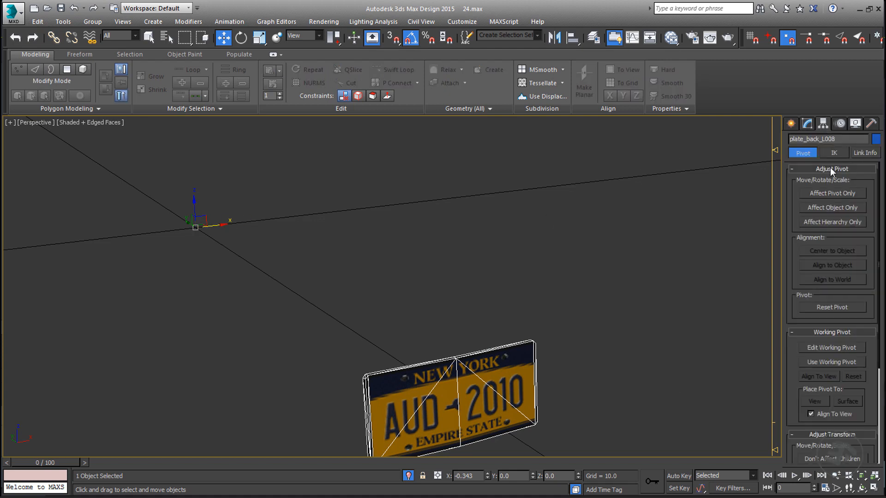
left_click(832, 193)
middle_click_drag(169, 265, 226, 248)
scroll(284, 250, "down", 4)
middle_click_drag(297, 254, 379, 308, "alt")
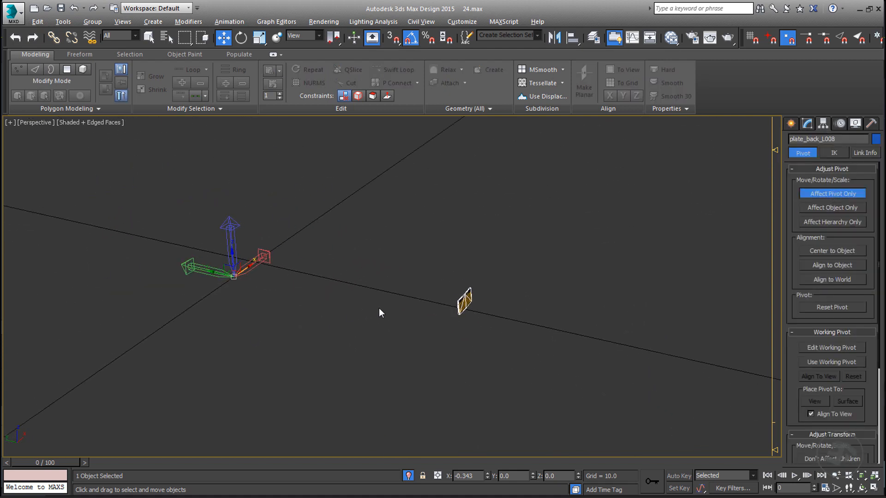
middle_click_drag(434, 311, 439, 290)
scroll(459, 280, "up", 4)
scroll(459, 280, "down", 2)
- Leave pivot editing and rotate plate_back_L008 by -80 degrees about X around its selection center
left_click(808, 124)
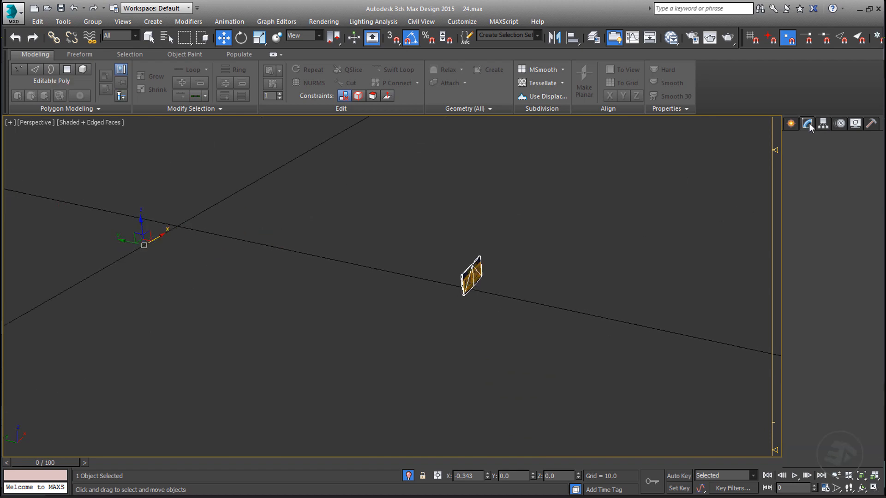
key("e")
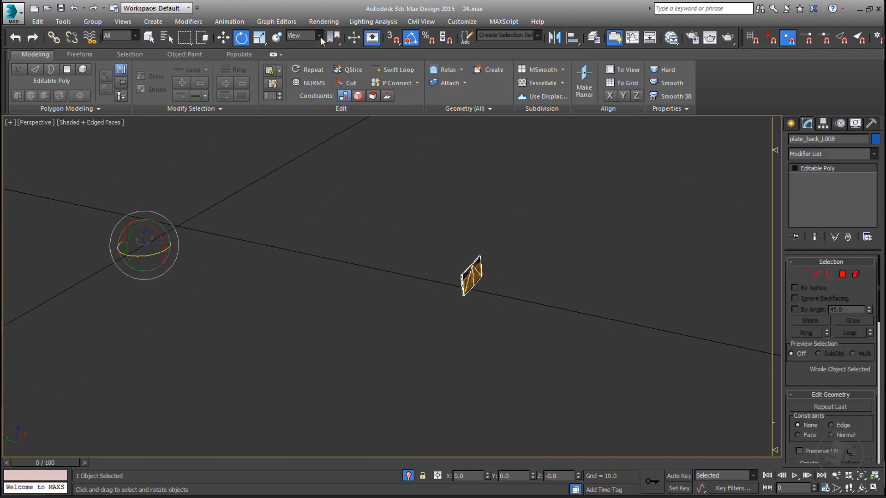
left_click_drag(333, 37, 337, 80)
mouse_move(466, 253)
left_mouse_down()
mouse_move(458, 226)
mouse_move(465, 252)
left_mouse_up()
scroll(465, 253, "up", 4)
scroll(465, 252, "down", 4)
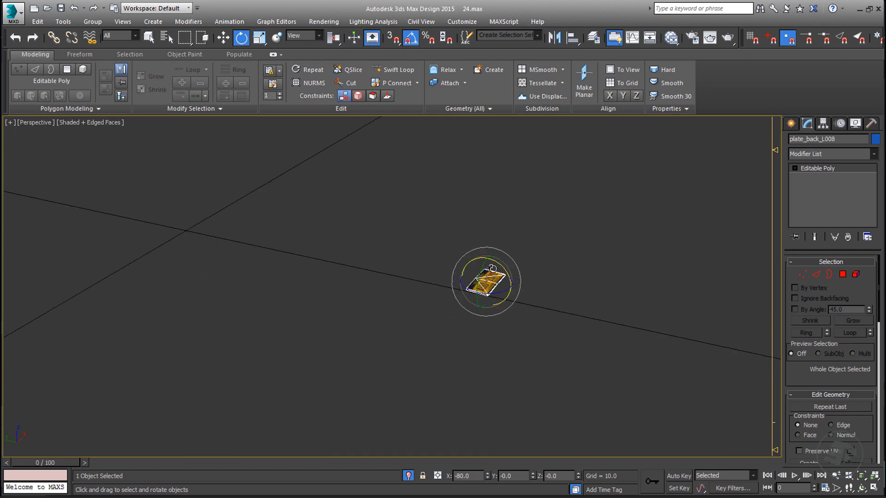
key("q")
- Turn on Affect Pivot Only for the rotated plate_back_L008 and examine its pivot's position and orientation relative to the world origin
left_click(822, 123)
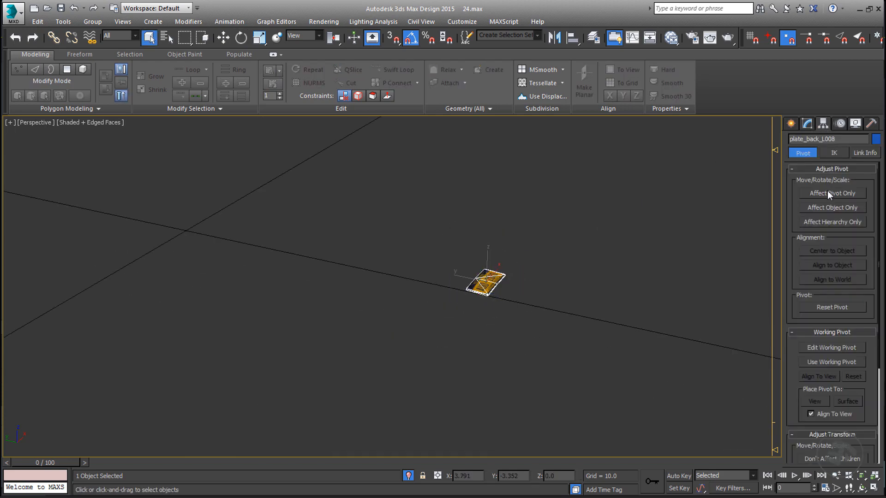
left_click(825, 194)
middle_click_drag(550, 259, 535, 277)
left_click(806, 124)
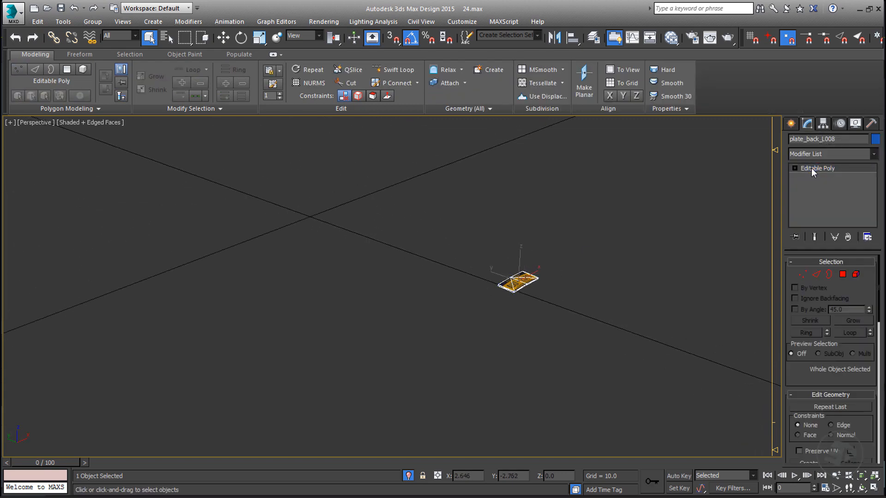
left_click(822, 124)
left_click(826, 193)
middle_click_drag(564, 311, 450, 148)
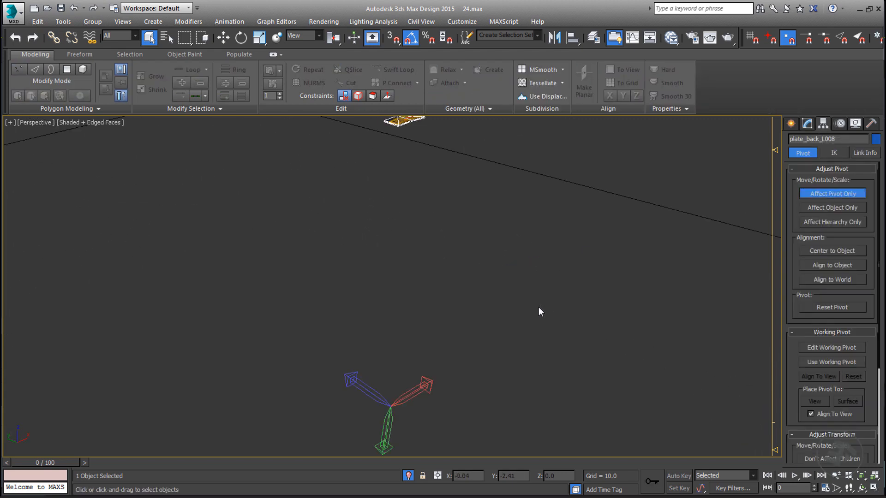
scroll(538, 307, "down", 4)
middle_click_drag(539, 306, 563, 302, "alt")
middle_click_drag(400, 320, 406, 278, "alt")
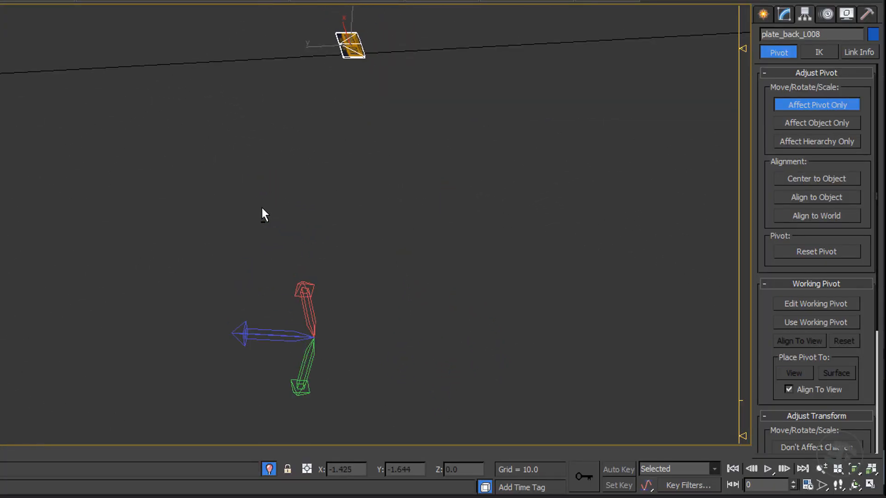
- Reset the transform of plate_back_L008 to realign its rotated pivot axes with the world
middle_click_drag(262, 209, 341, 215, "alt")
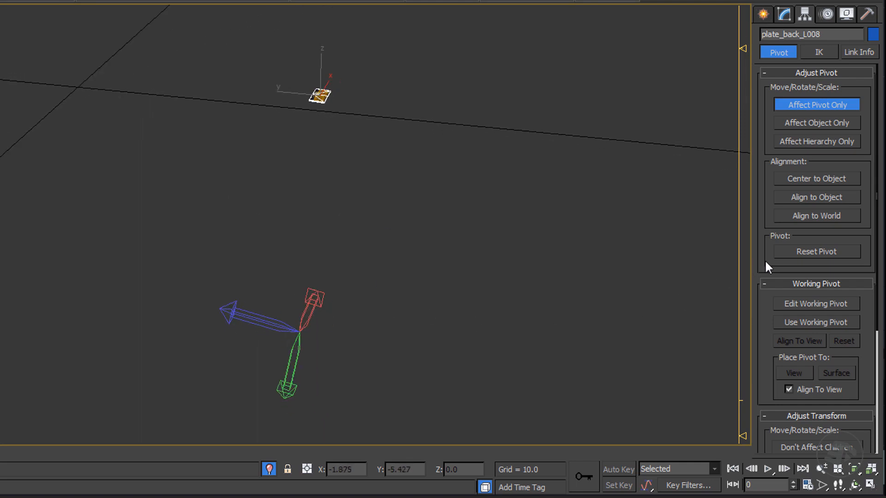
left_click_drag(766, 260, 757, 142)
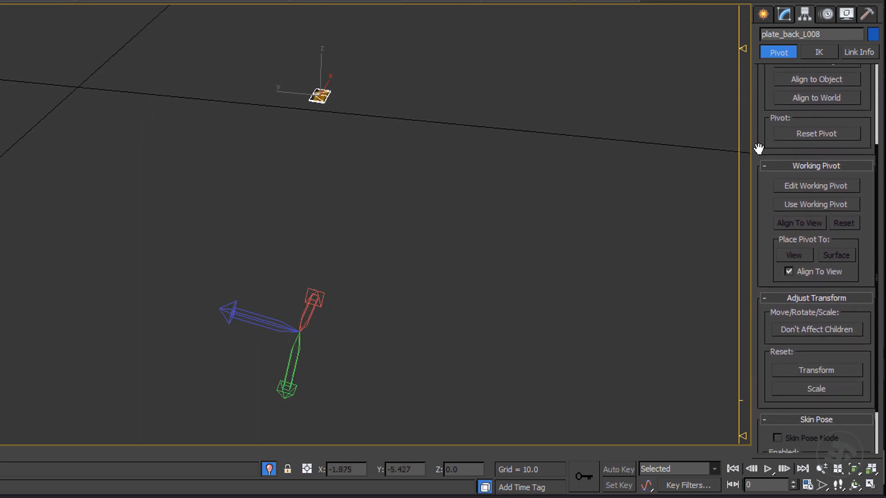
scroll(816, 274, "down", 2)
left_click(822, 310)
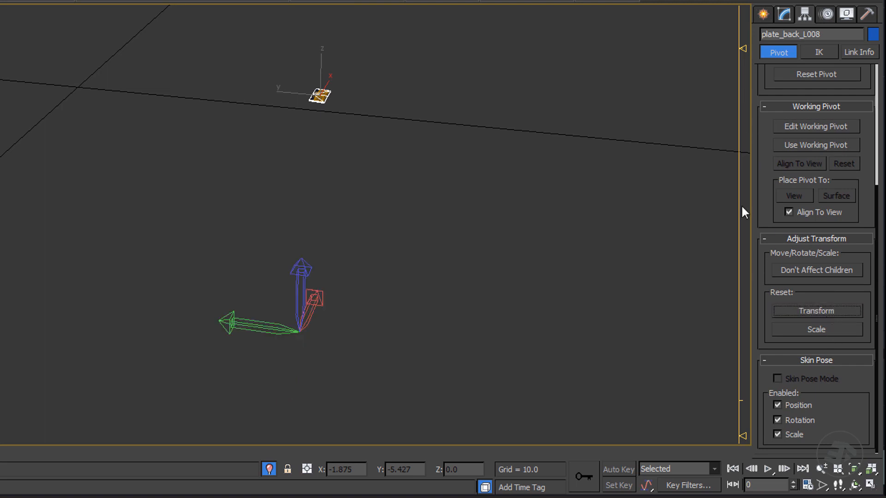
- Move the pivot of plate_back_L008 to the world origin by setting X, Y and Z to 0.0
key("w")
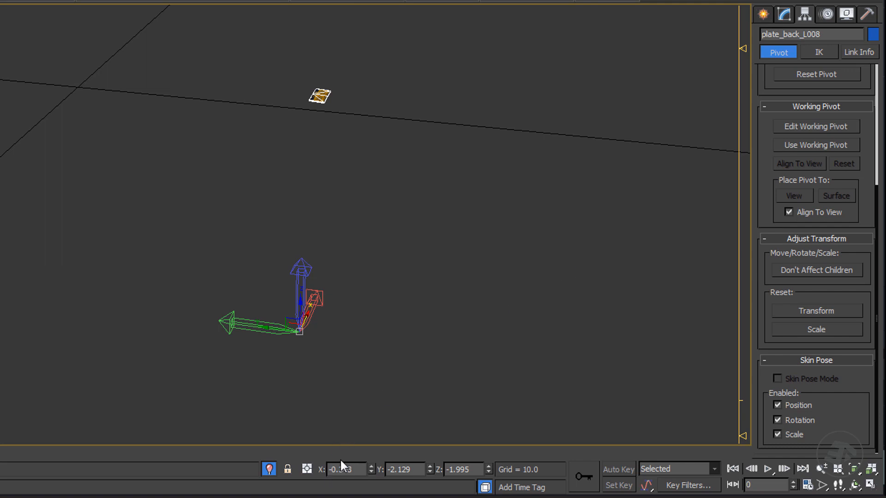
right_click(371, 470)
right_click(431, 469)
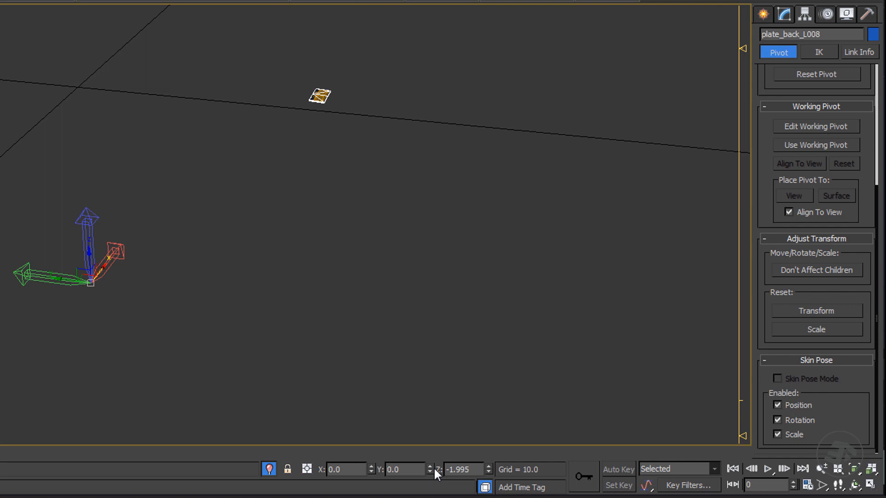
right_click(487, 469)
- Examine the placement and orientation of plate_back_L008's pivot at the world origin from several angles
middle_click_drag(248, 259, 276, 339)
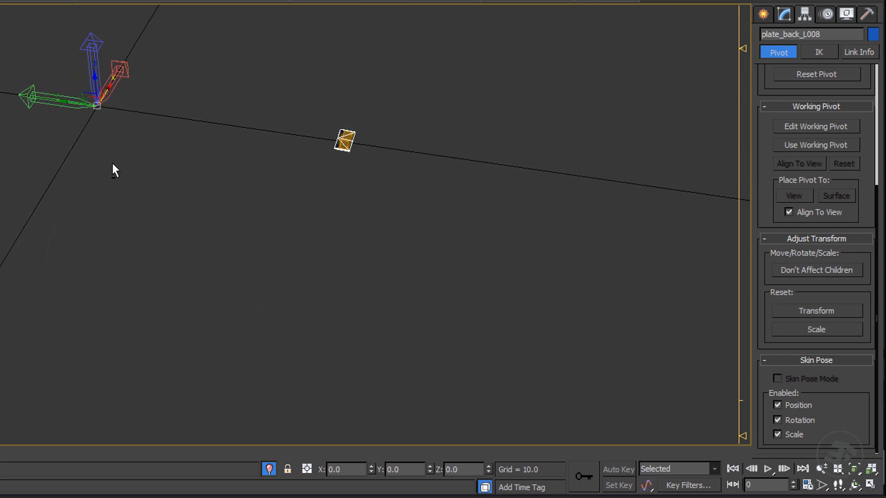
middle_click_drag(113, 164, 176, 239)
scroll(140, 176, "up", 6)
scroll(348, 270, "up", 3)
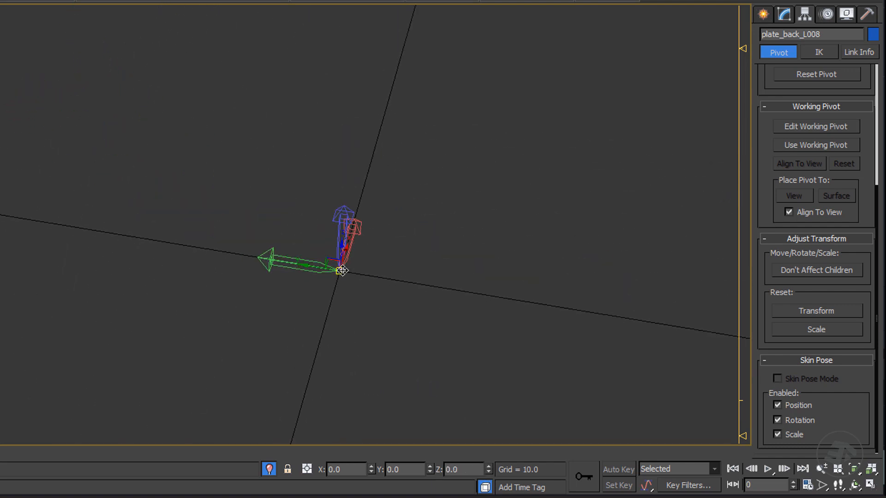
scroll(342, 271, "down", 8)
scroll(349, 272, "up", 6)
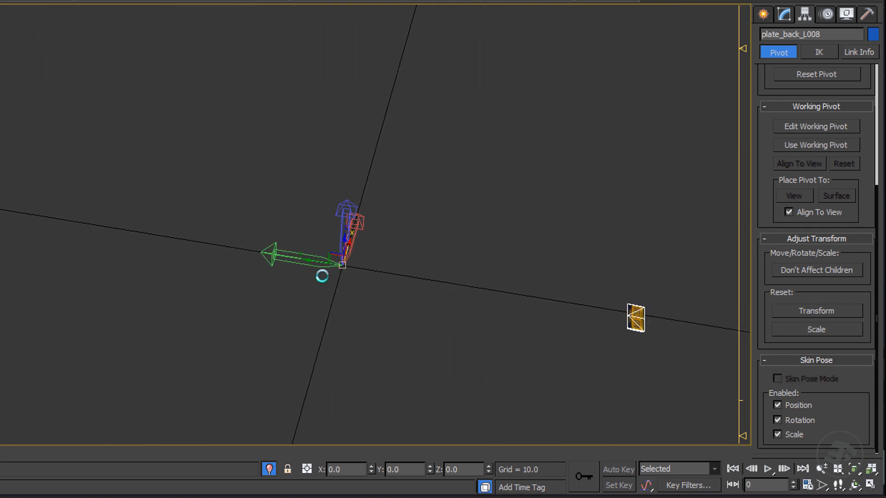
middle_click_drag(312, 267, 289, 231, "alt")
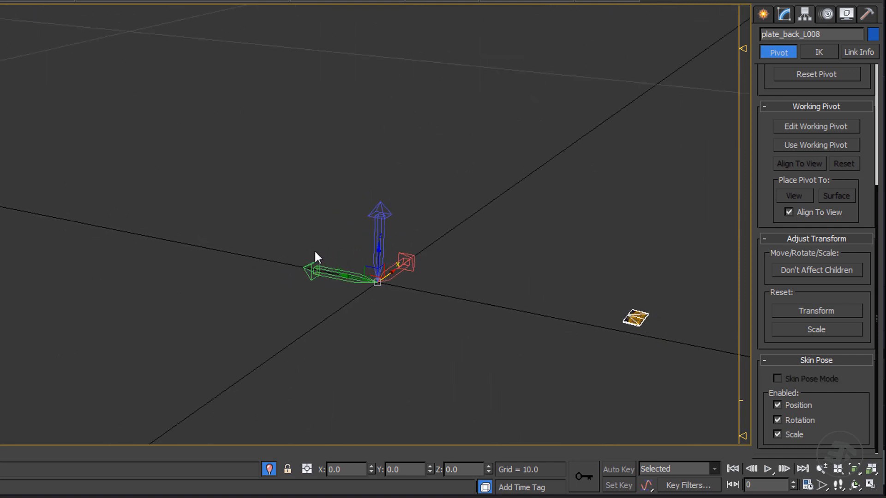
middle_click_drag(549, 280, 400, 248)
scroll(426, 271, "up", 5)
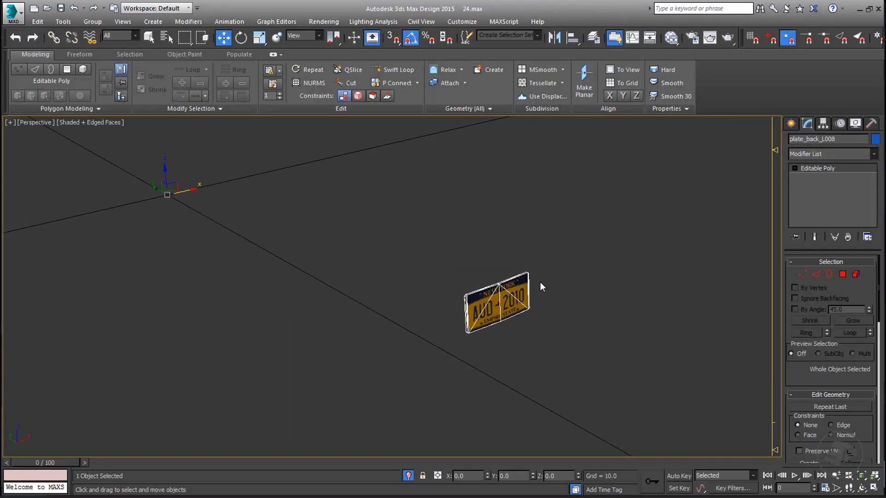
- Select all polygons of plate_back_L008, move them about -0.659 along X, and leave polygon editing
key("4")
left_click_drag(545, 253, 429, 318)
left_click_drag(545, 286, 368, 341)
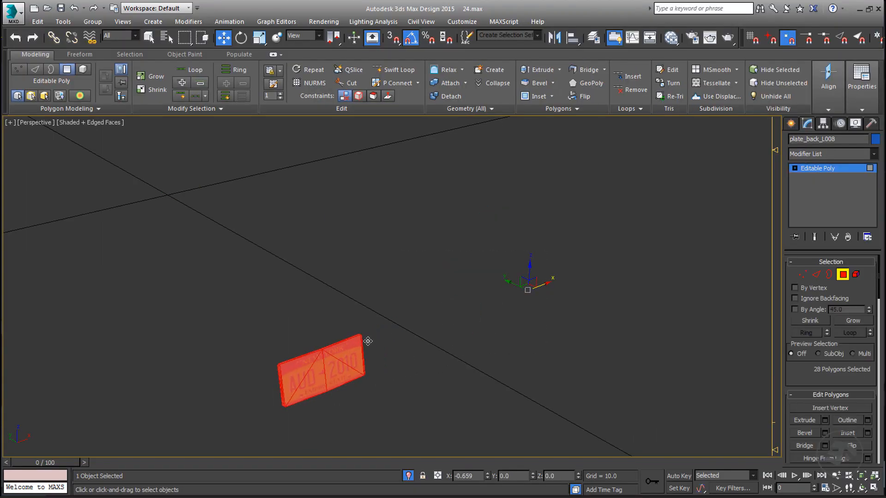
left_click(819, 168)
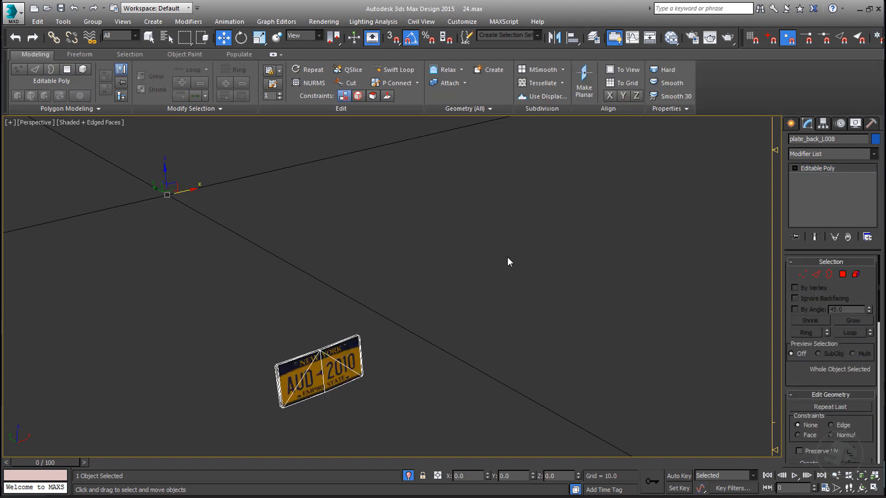
- Turn on Affect Pivot Only for plate_back_L008 and check its pivot against the world origin after the polygon move
left_click(822, 124)
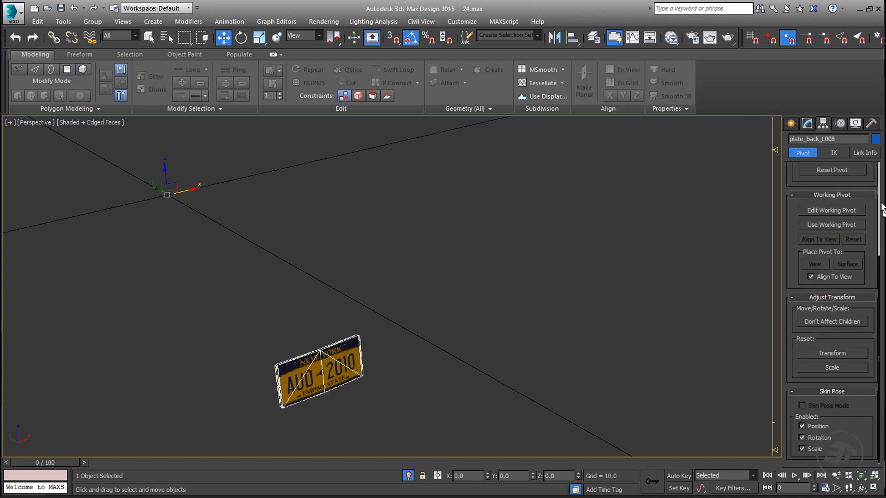
scroll(841, 233, "up", 5)
left_click(832, 193)
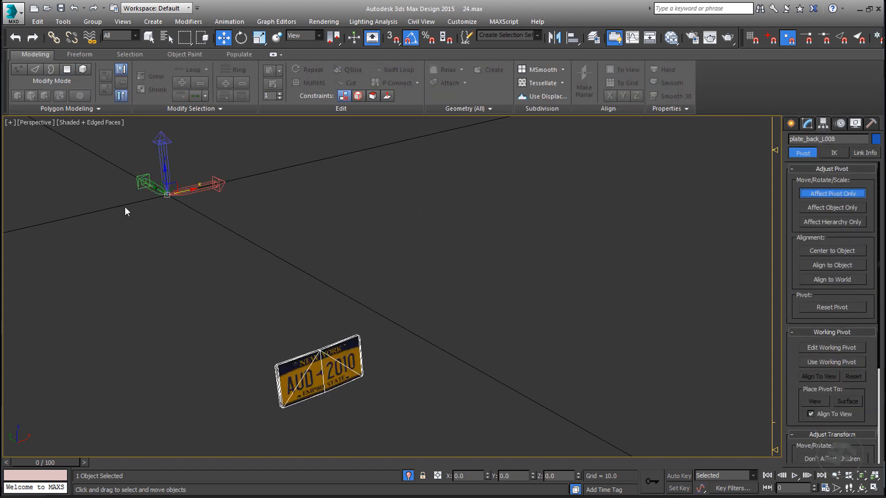
middle_click_drag(287, 292, 415, 256)
- Rotate all polygons of plate_back_L008 about X in polygon mode, using the selection center as transform center
left_click(806, 124)
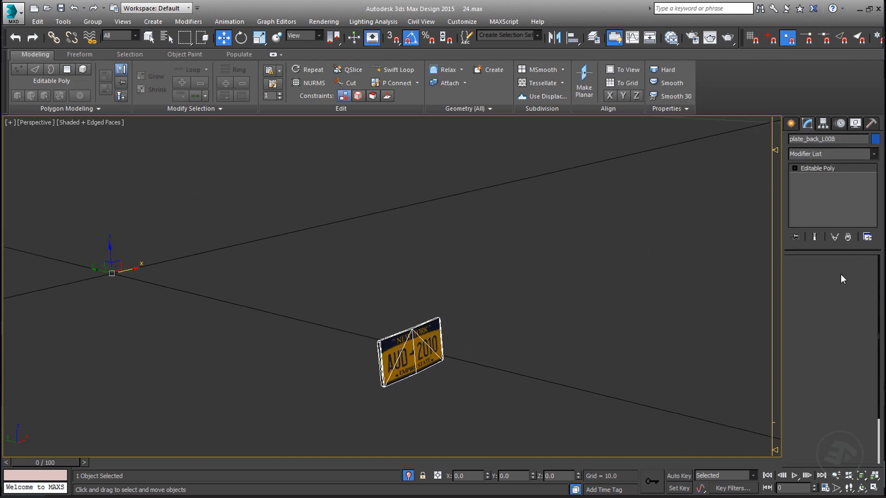
key("4")
key("e")
left_click_drag(443, 323, 402, 292)
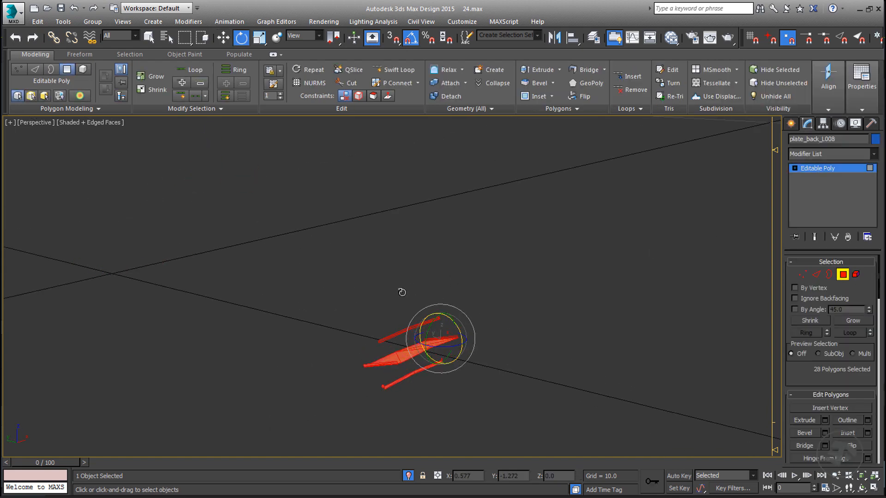
key("ctrl+z")
left_click_drag(336, 43, 333, 74)
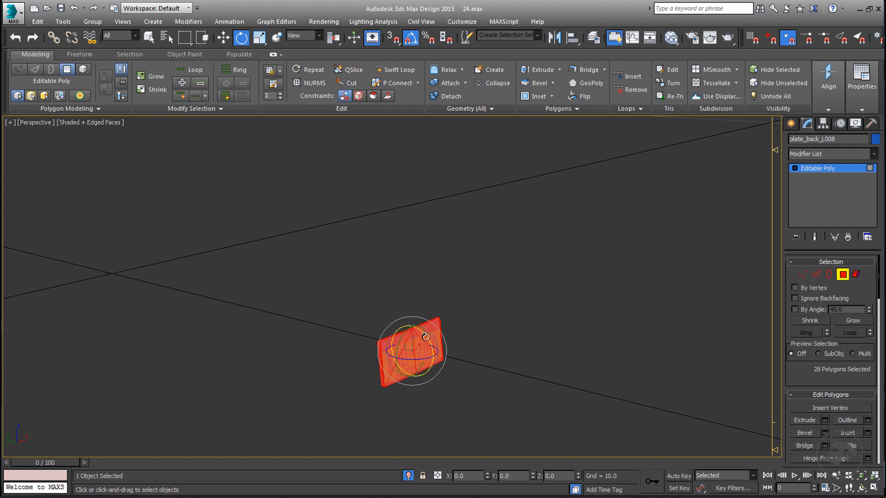
left_click_drag(426, 336, 387, 313)
middle_click_drag(358, 326, 429, 344)
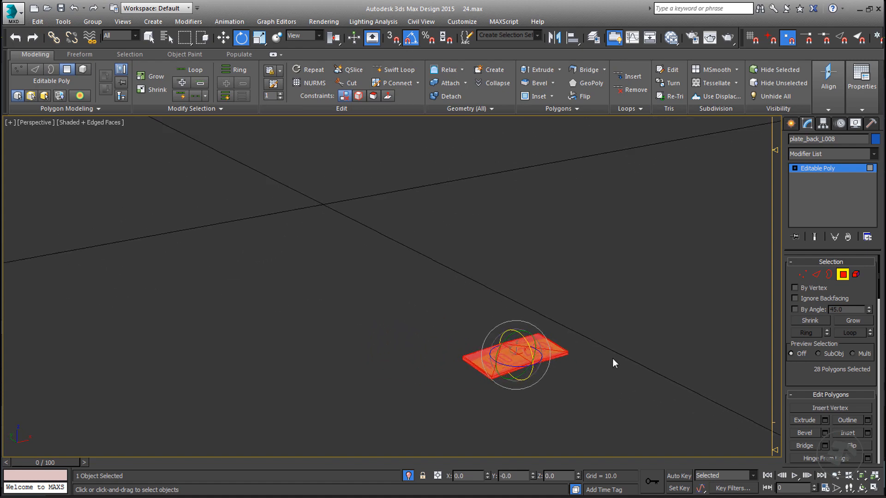
- Turn on Affect Pivot Only and examine plate_back_L008's pivot position and orientation after the polygon rotation
left_click(823, 124)
left_click(837, 194)
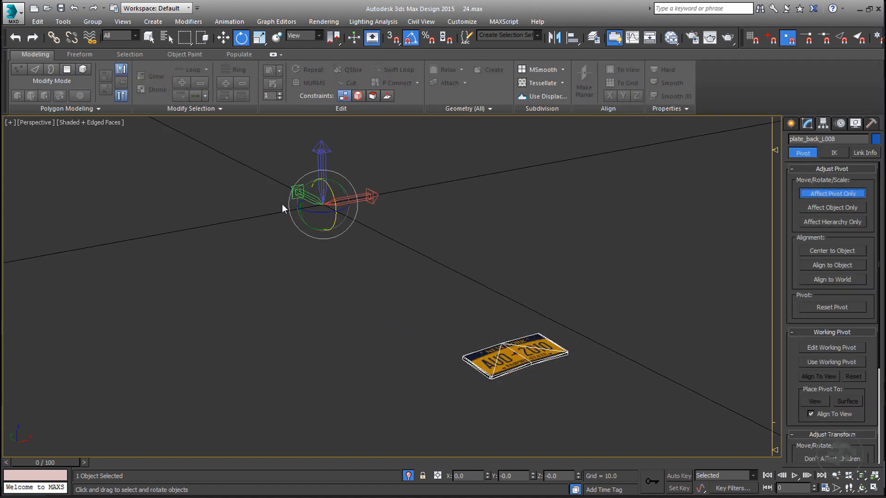
key("q")
middle_click_drag(344, 214, 318, 240)
key("w")
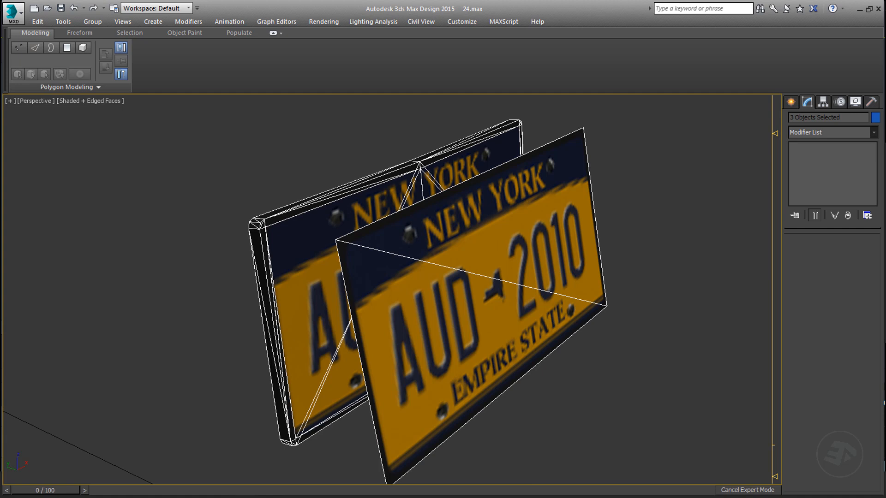
- Apply an XForm modifier to the three selected license plate objects
scroll(582, 290, "down", 5)
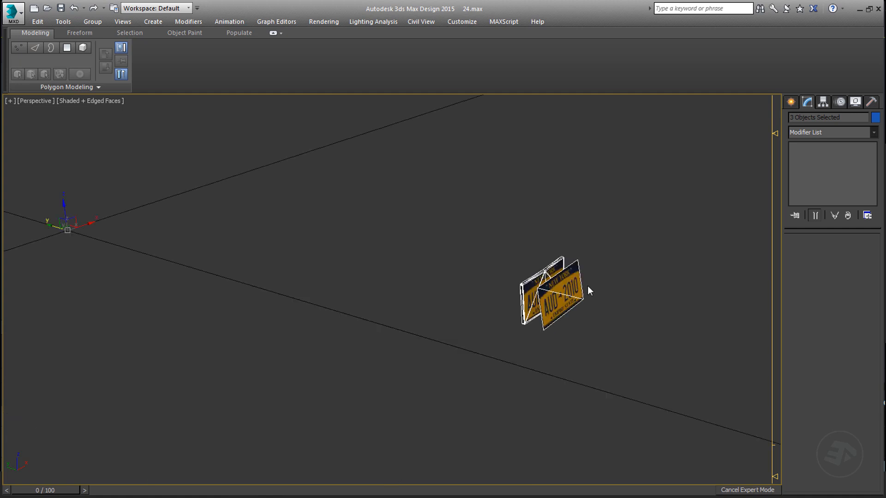
left_click(873, 132)
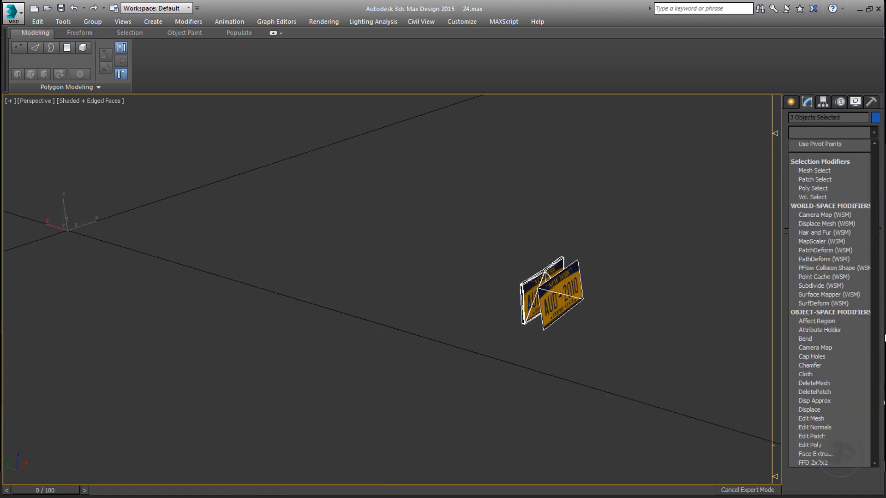
left_click(875, 463)
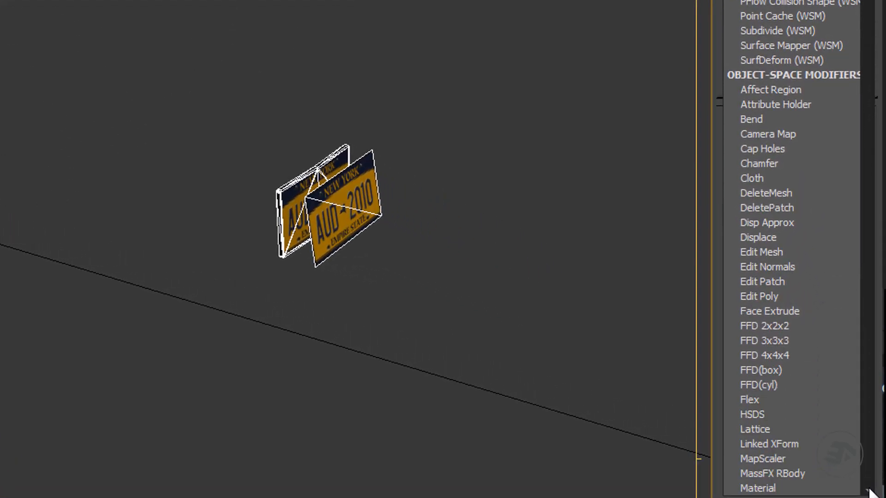
scroll(870, 490, "down", 20)
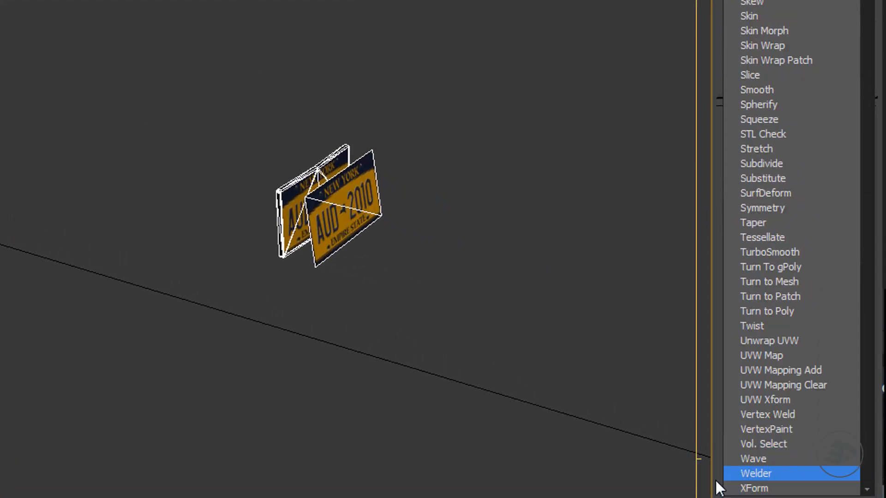
left_click(756, 488)
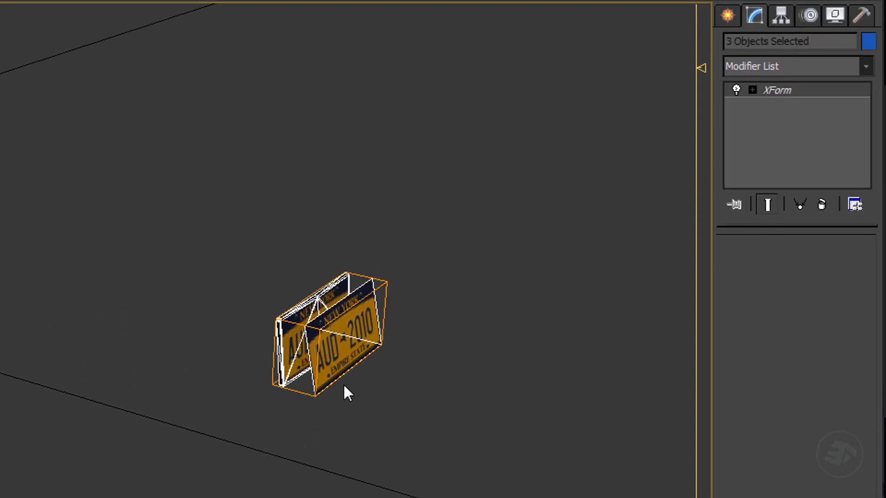
- Delete the shared XForm modifier from the three selected license plate objects
scroll(381, 372, "up", 5)
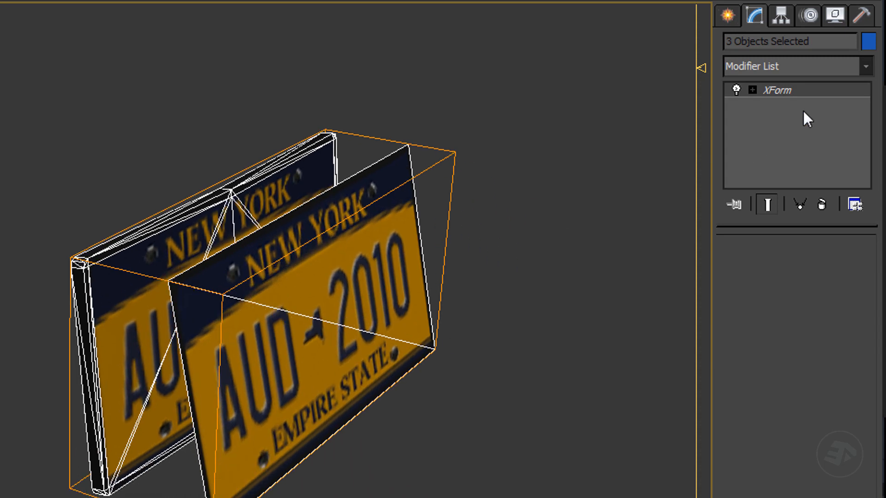
right_click(781, 90)
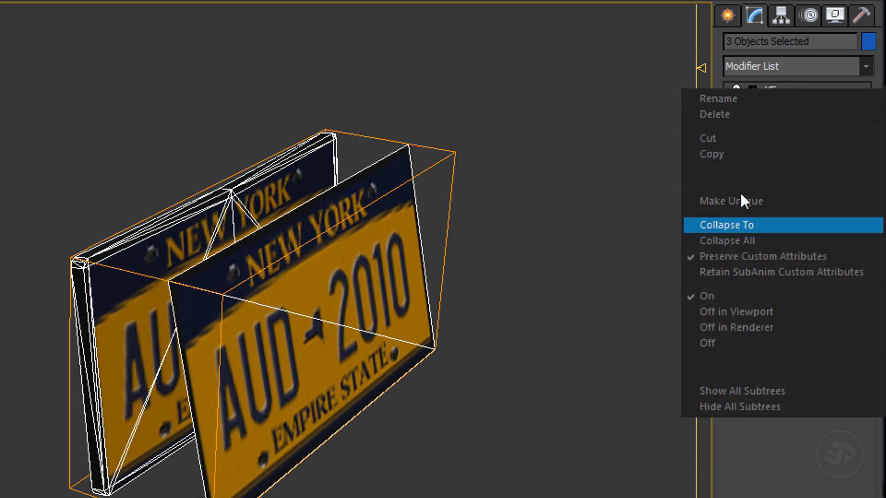
left_click(729, 114)
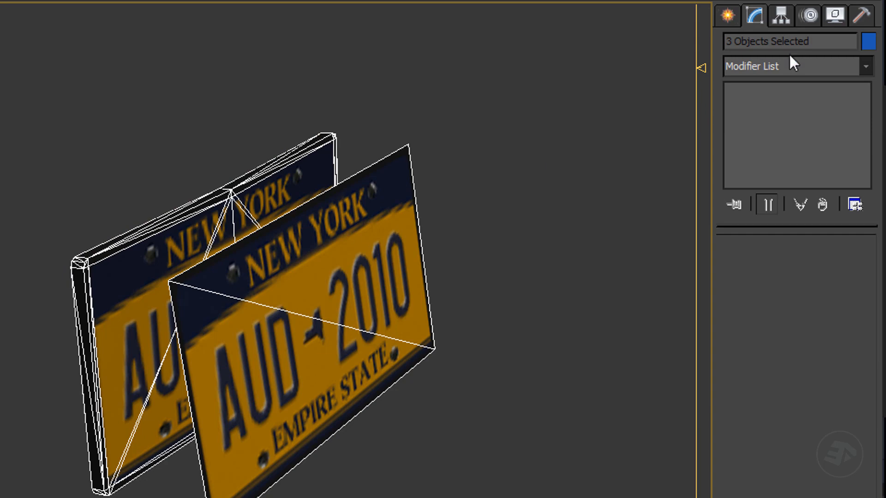
- Apply the Reset XForm utility to the three selected license plate objects
left_click(863, 16)
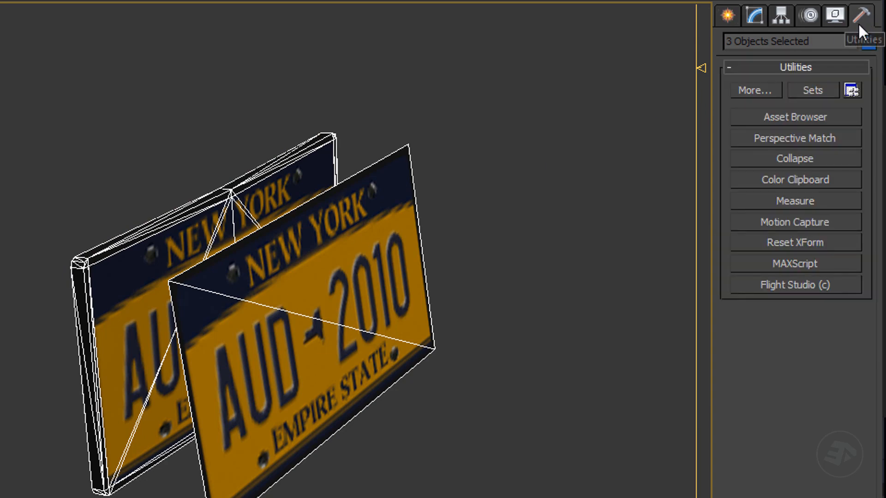
left_click(792, 244)
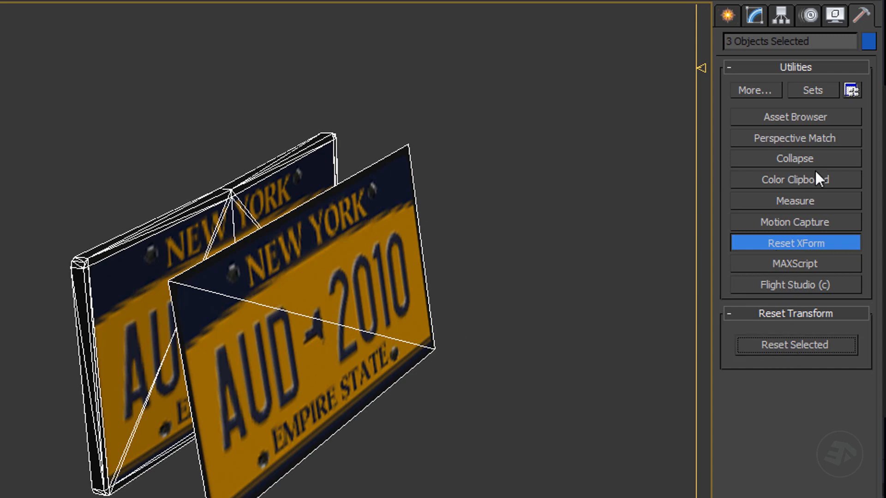
- Inspect the modifier stacks of plate_rear_L5, plate_back_L006 and plate_back_L008, and reselect all three objects
left_click(756, 17)
middle_click_drag(422, 195, 383, 195)
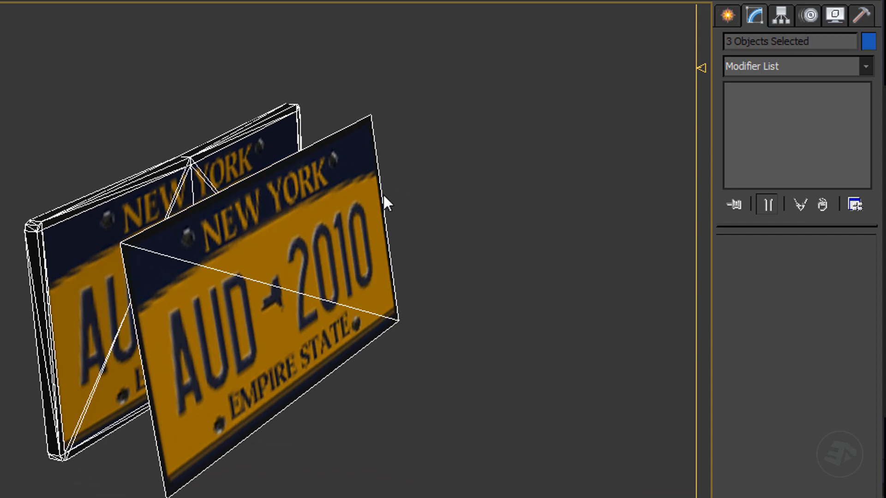
left_click(403, 250)
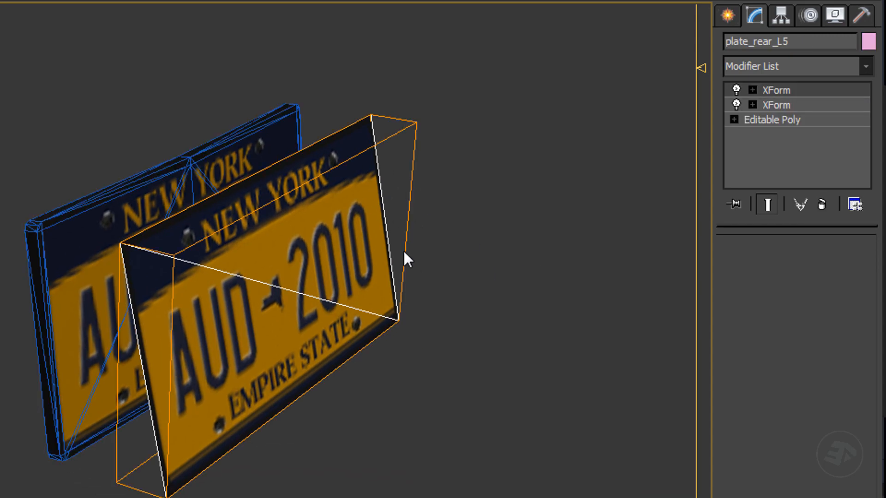
left_click(123, 209)
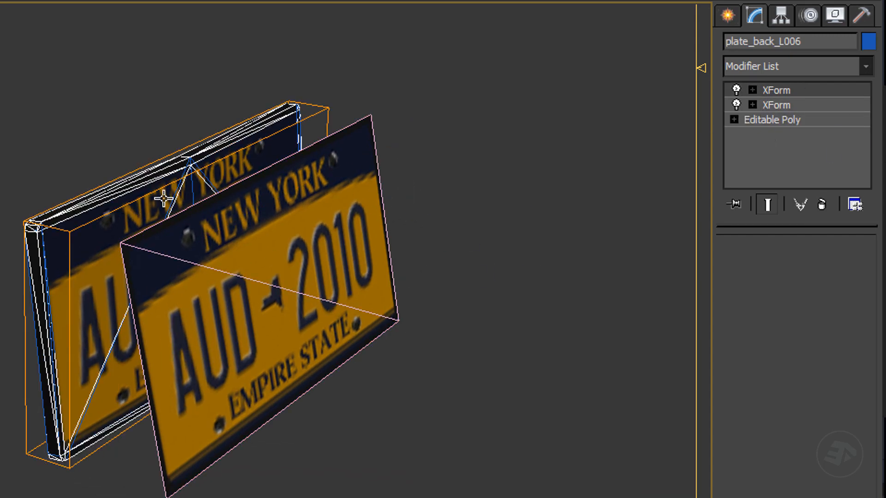
left_click(106, 234)
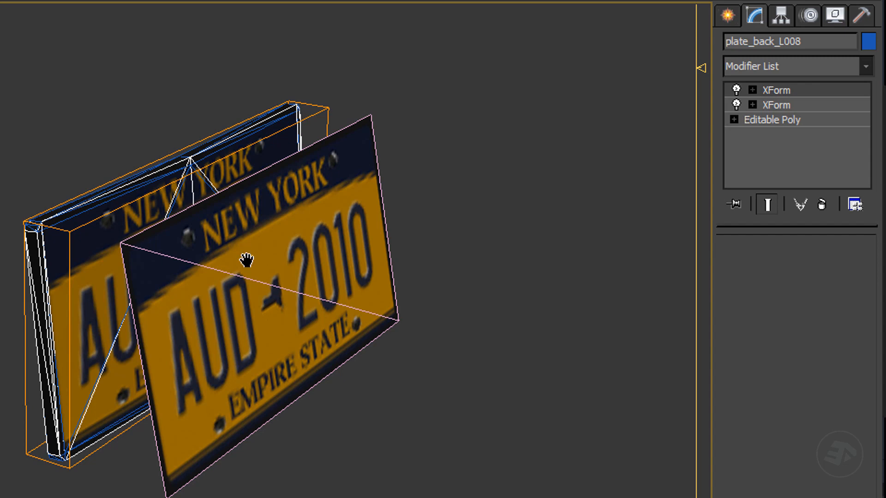
middle_click_drag(246, 260, 217, 289)
left_click_drag(519, 85, 157, 412)
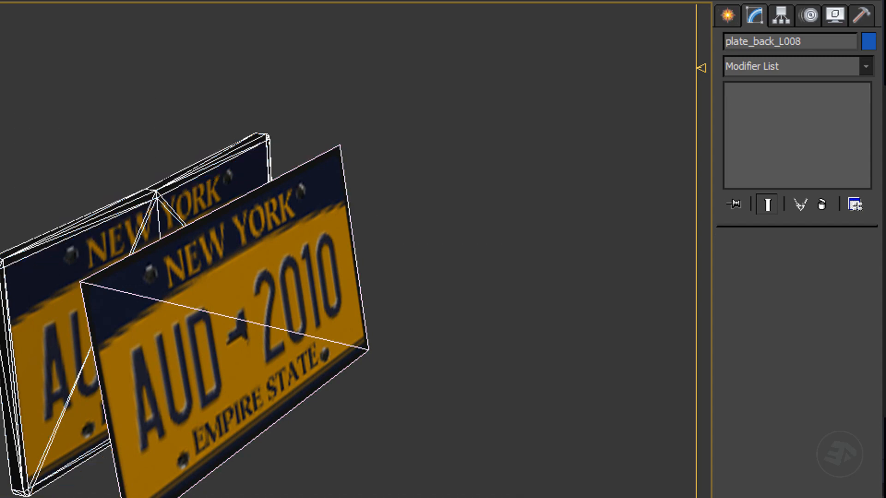
- Add an Edit Poly modifier to the three selected license plate objects and collapse their stacks to it
scroll(262, 337, "up", 2)
scroll(262, 336, "down", 1)
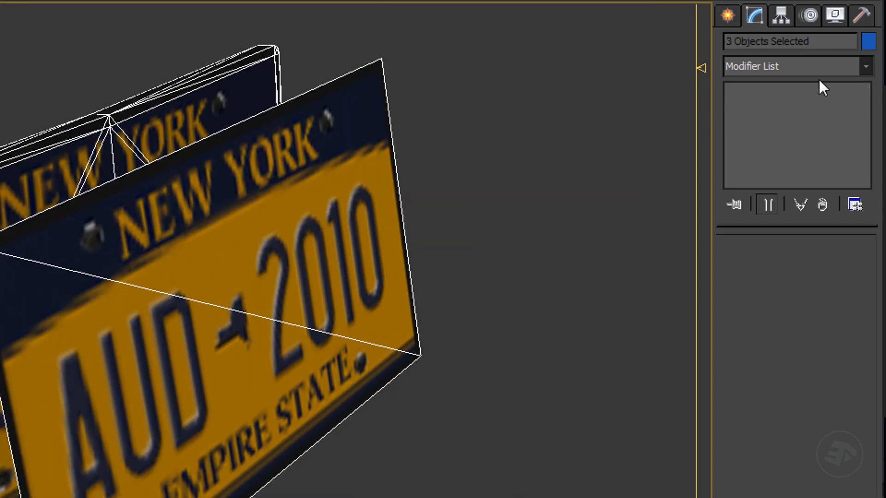
left_click(866, 67)
key("e")
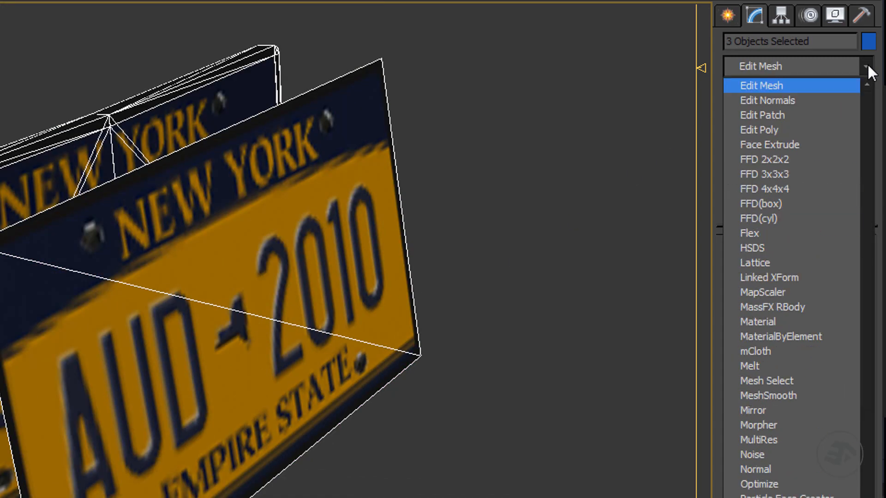
left_click(773, 130)
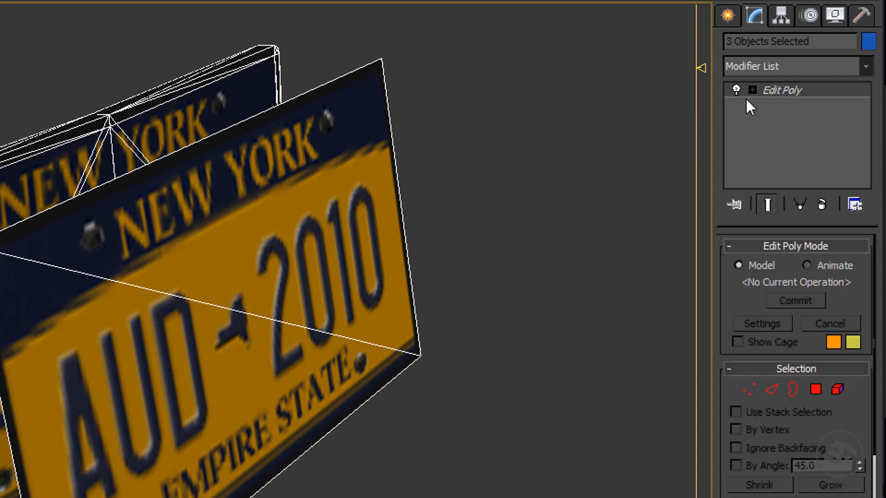
right_click(777, 86)
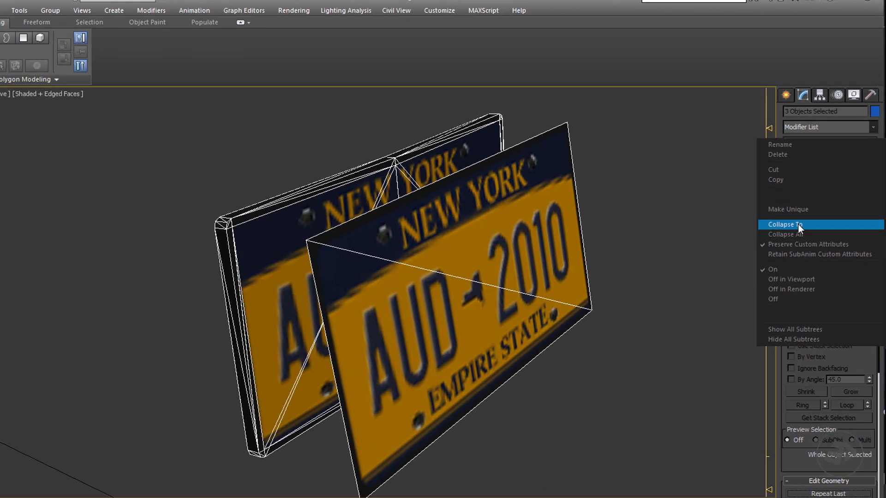
left_click(798, 225)
left_click(494, 298)
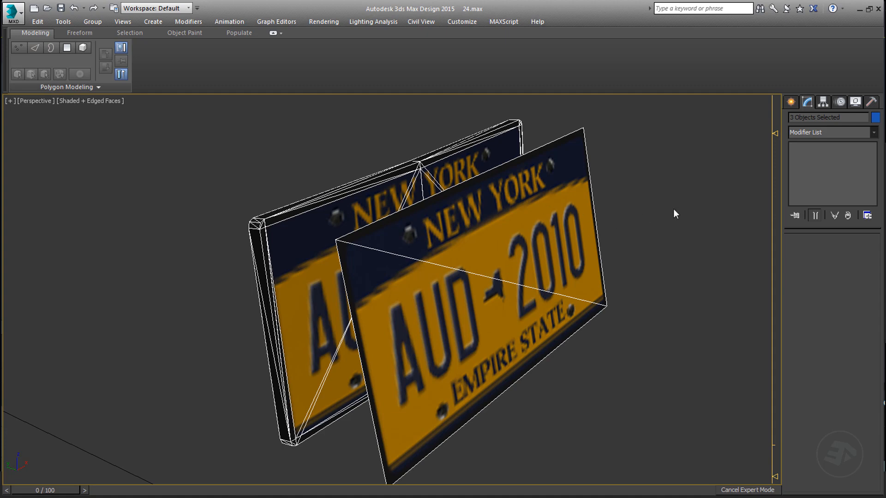
middle_click_drag(663, 216, 649, 209)
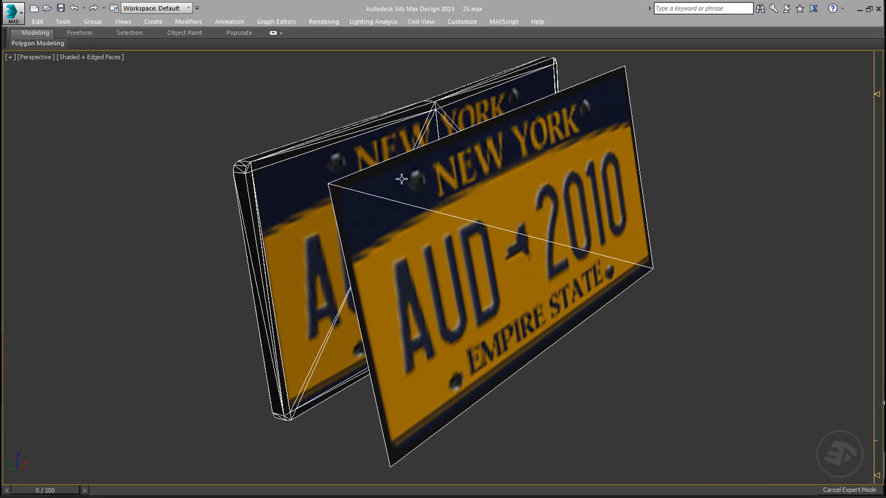
- Start exporting only the selected plate objects as Autodesk FBX, overwriting plates_regular_b2.FBX in the export folder
left_click(18, 17)
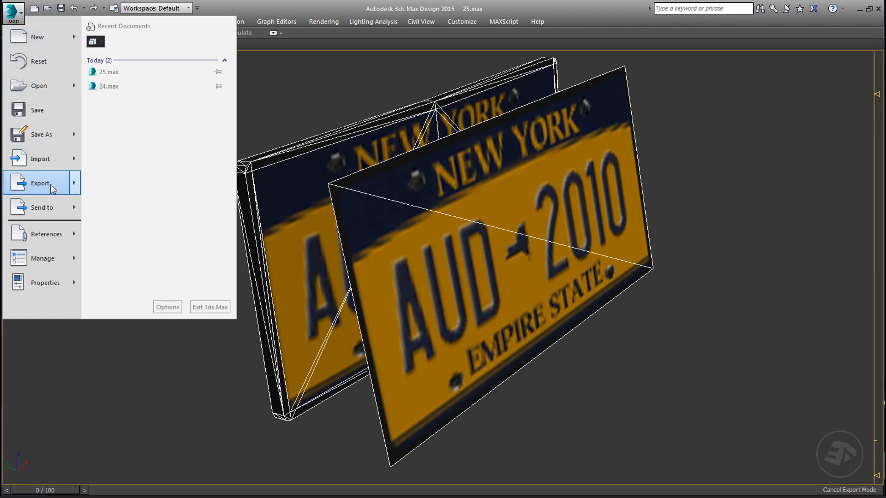
mouse_move(51, 185)
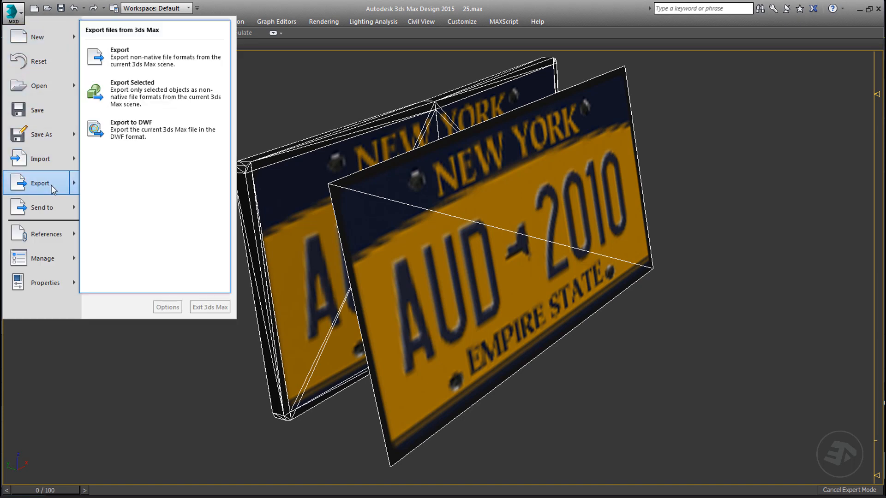
left_click(143, 93)
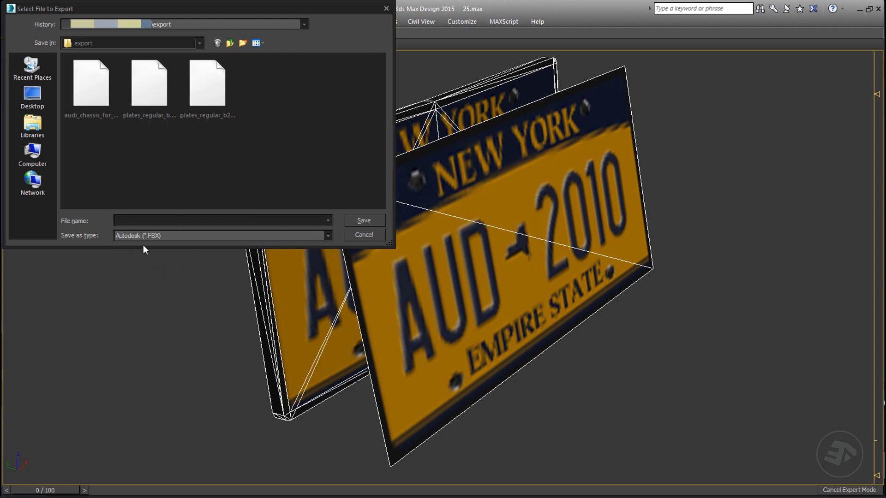
left_click(215, 88)
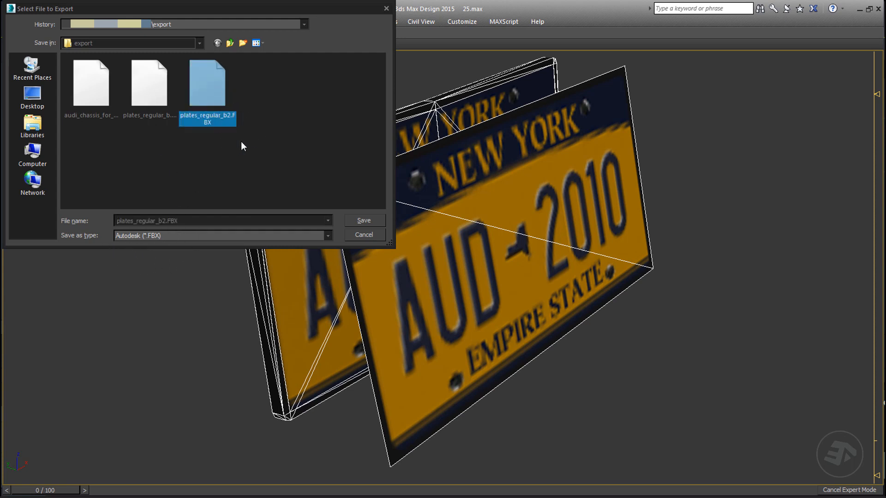
left_click(363, 221)
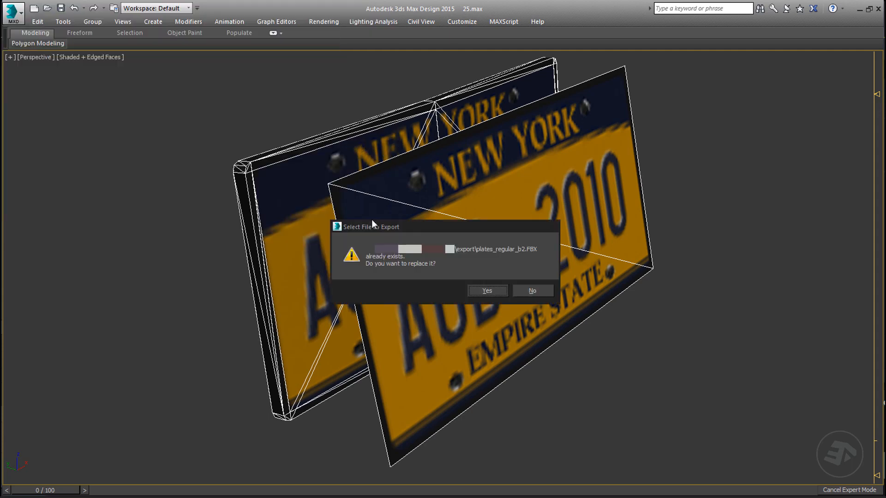
left_click(488, 290)
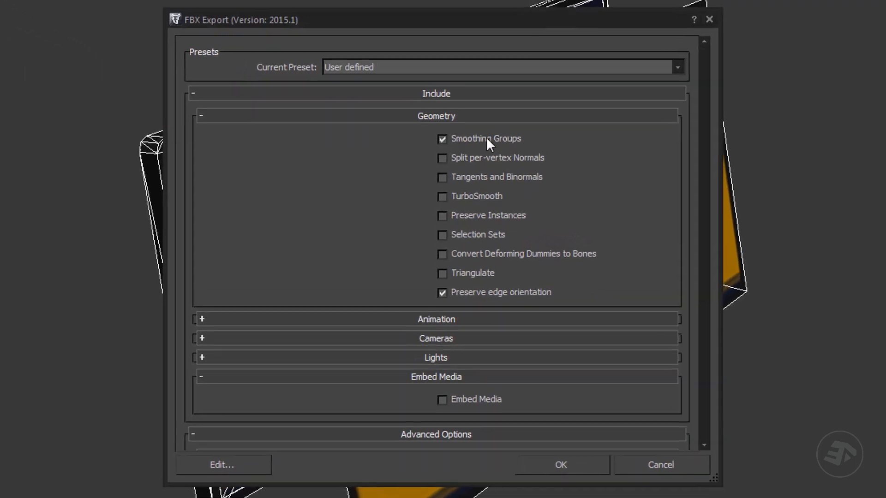
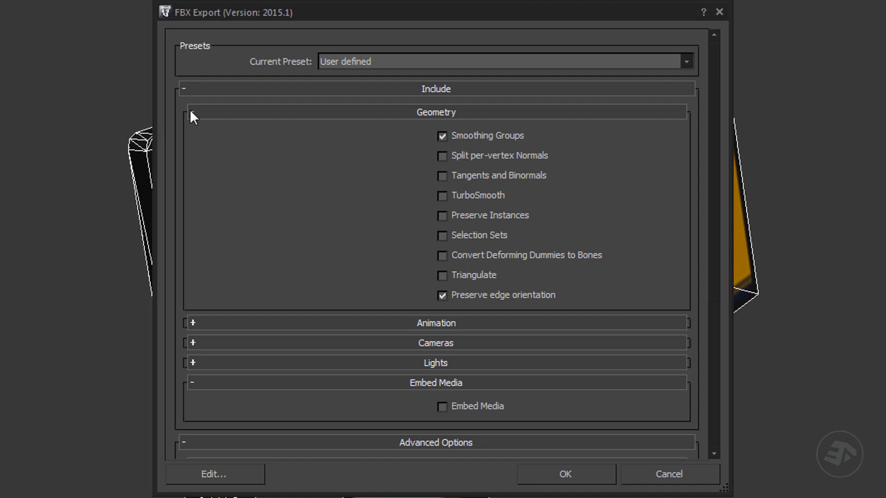
- Exclude animation from the FBX export
scroll(201, 146, "down", 5)
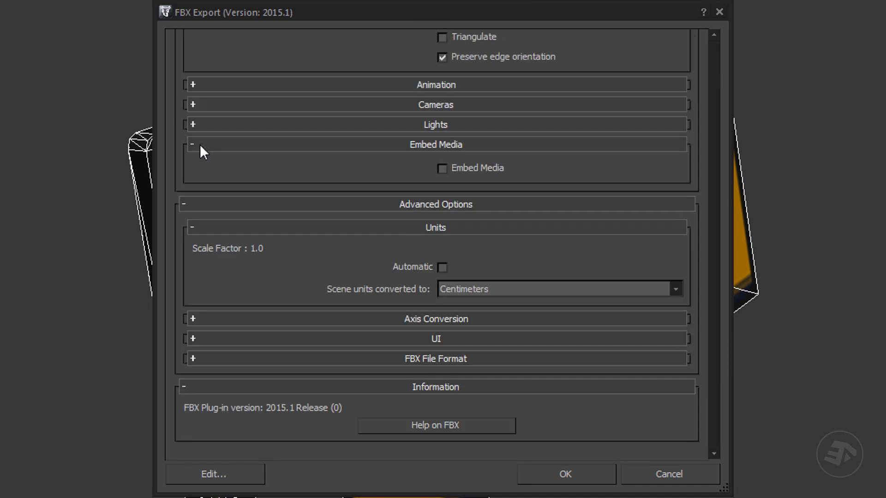
left_click(192, 85)
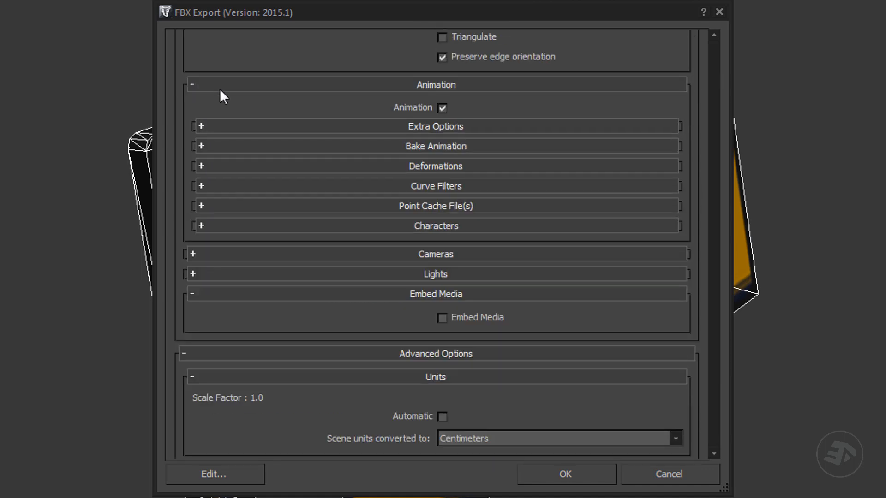
left_click(442, 108)
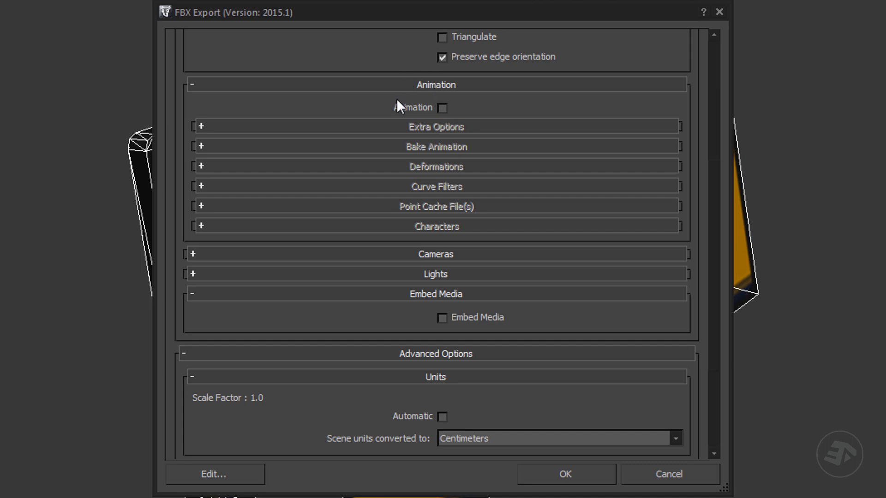
left_click(192, 85)
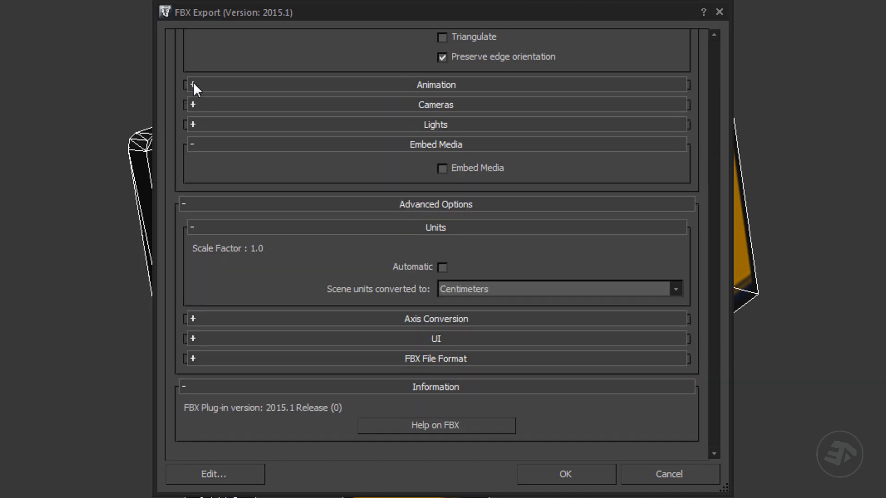
- Check the Cameras and Lights export options, and enable Embed Media
left_click(194, 105)
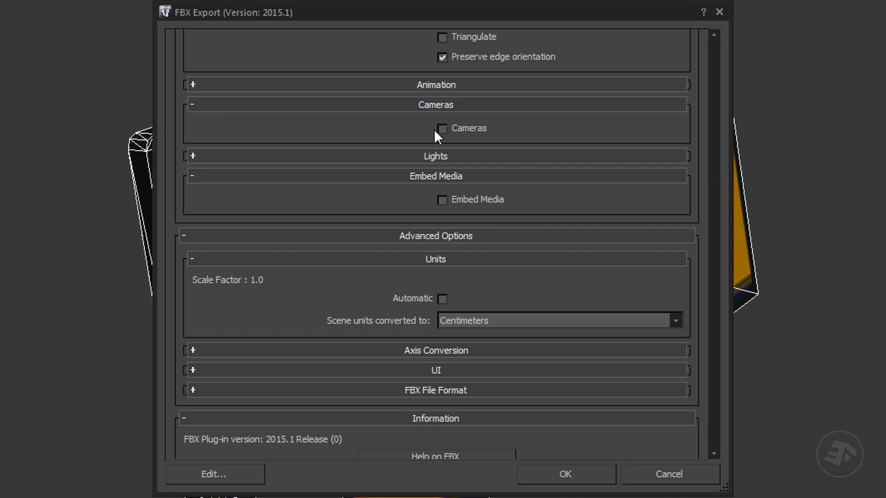
left_click(192, 106)
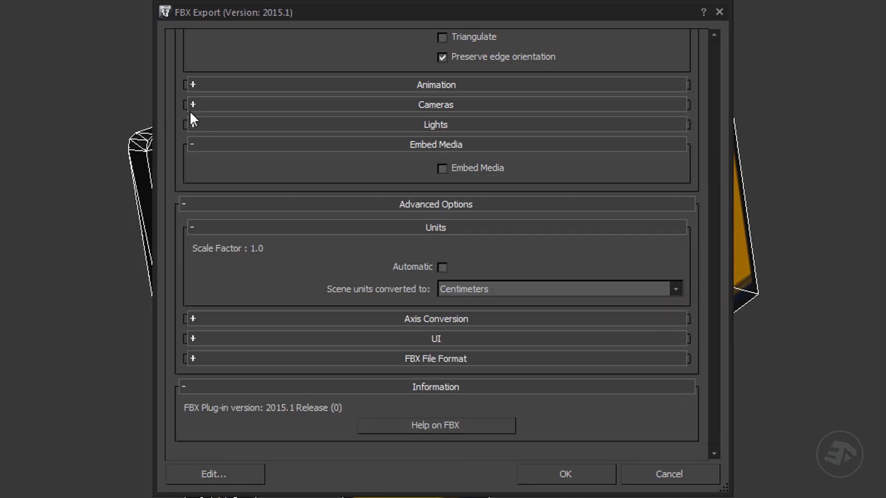
left_click(193, 125)
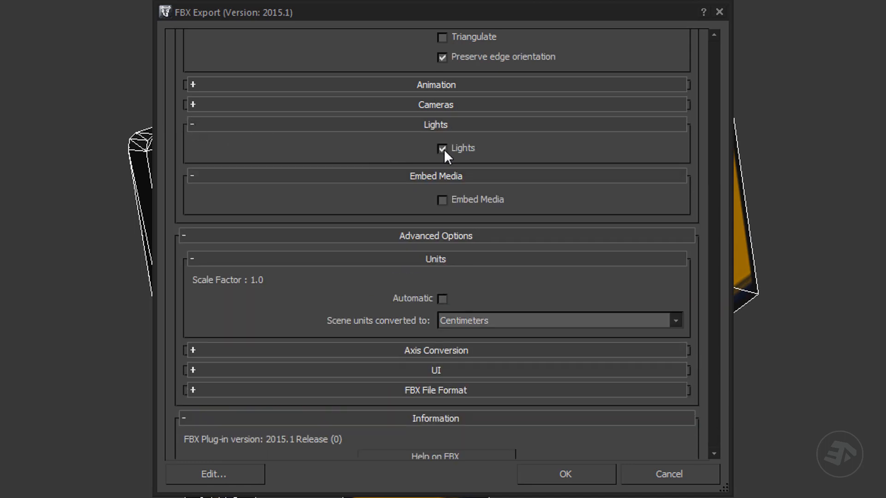
left_click(192, 124)
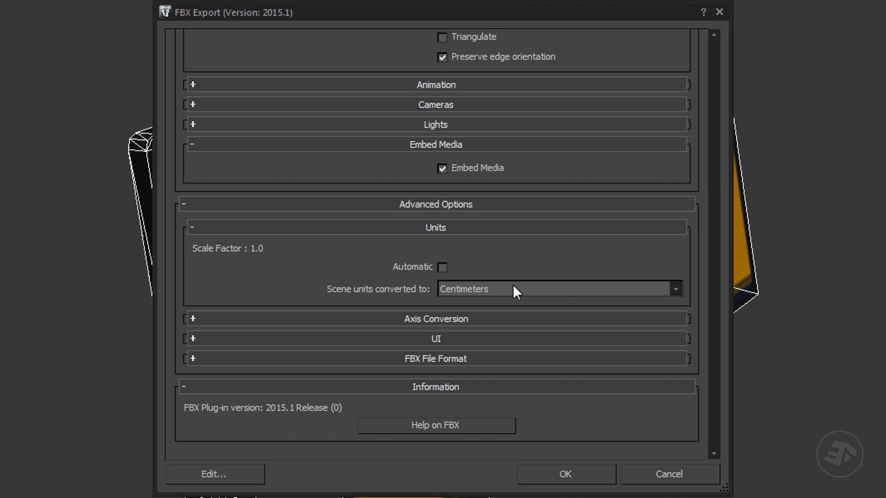
- Review the up-axis conversion and the warning and log options of the FBX export
left_click(194, 318)
scroll(317, 233, "down", 2)
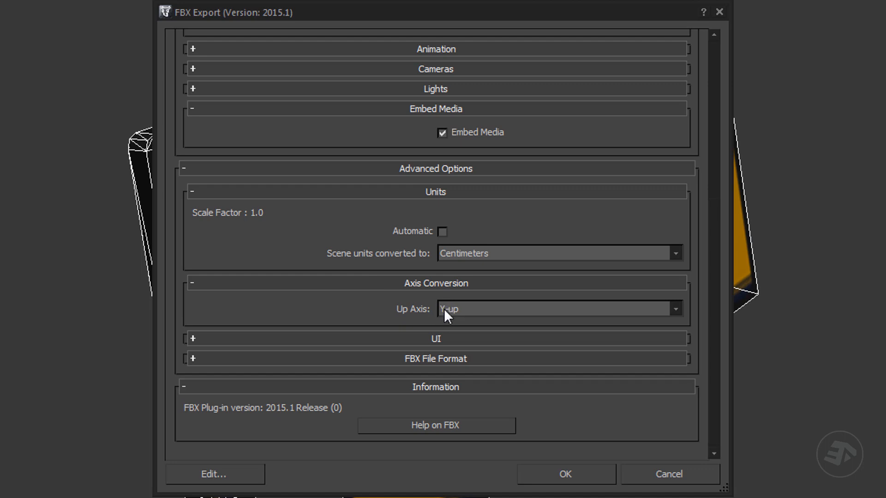
left_click(194, 282)
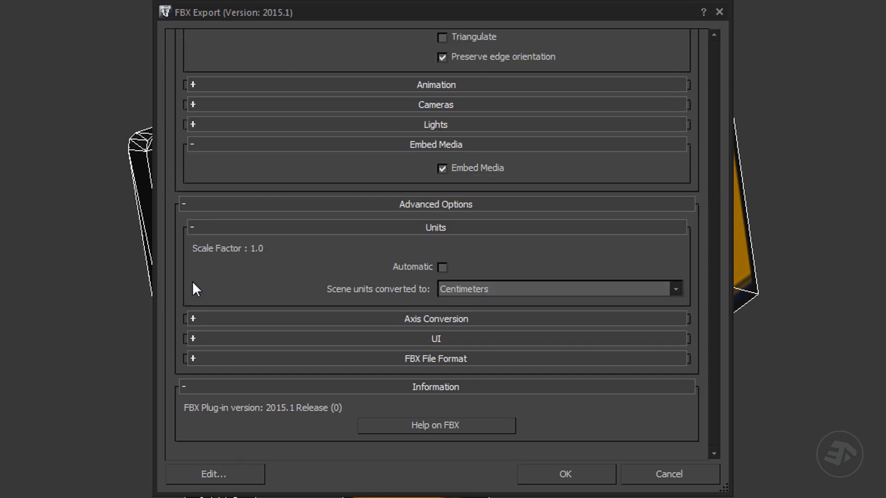
left_click(193, 339)
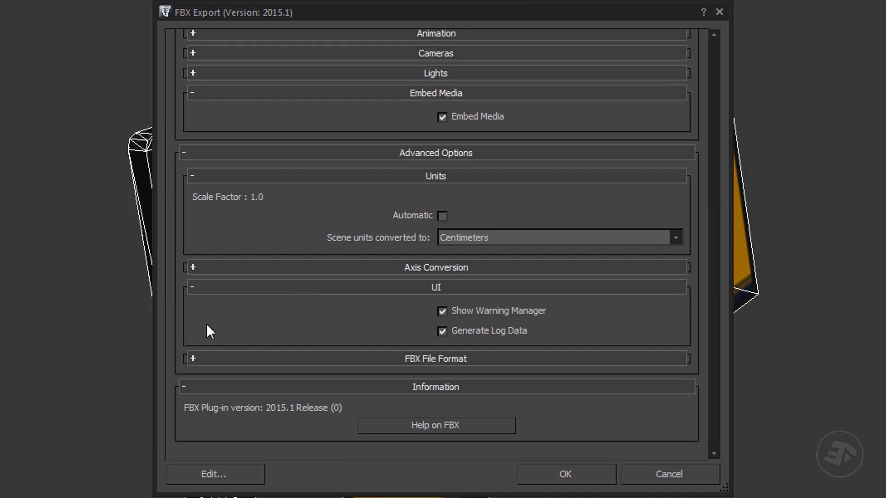
left_click(193, 287)
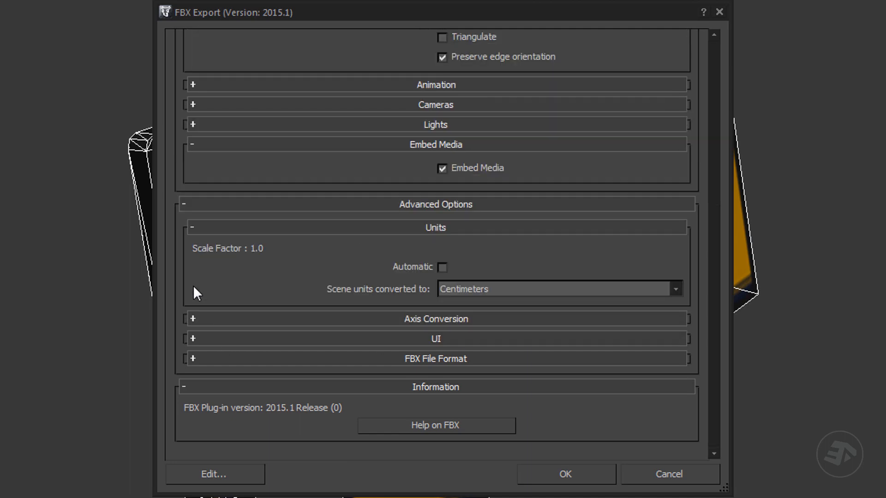
- Choose FBX 2014 as the FBX file format version and run the export
left_click(192, 358)
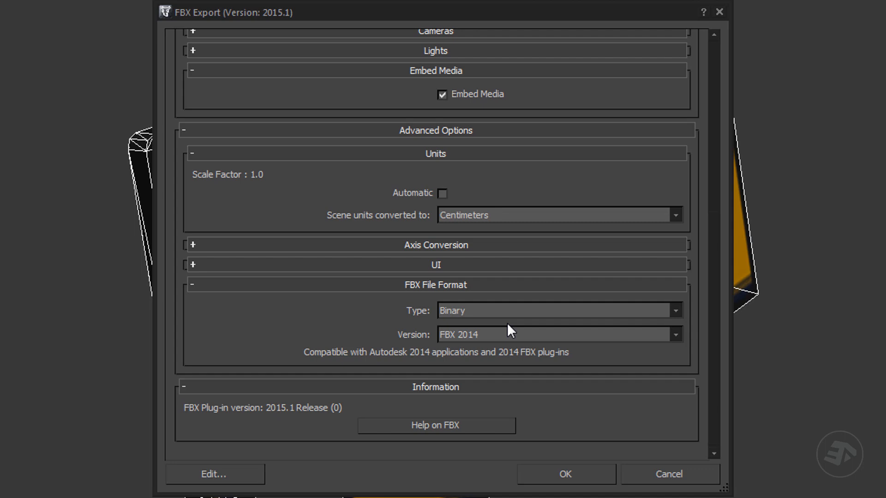
left_click(675, 335)
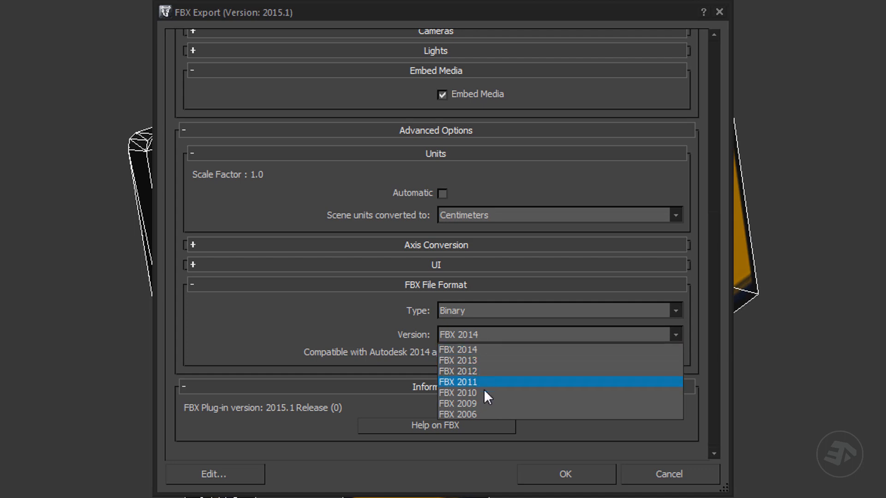
left_click(487, 350)
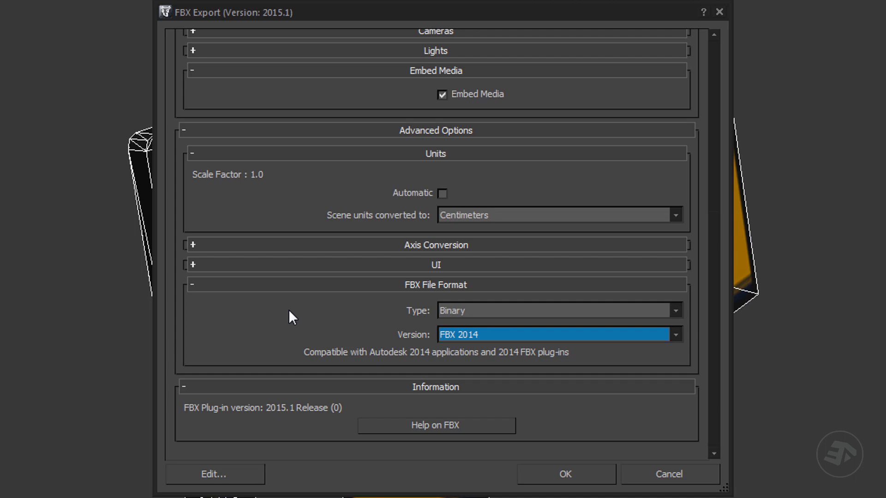
left_click(713, 450)
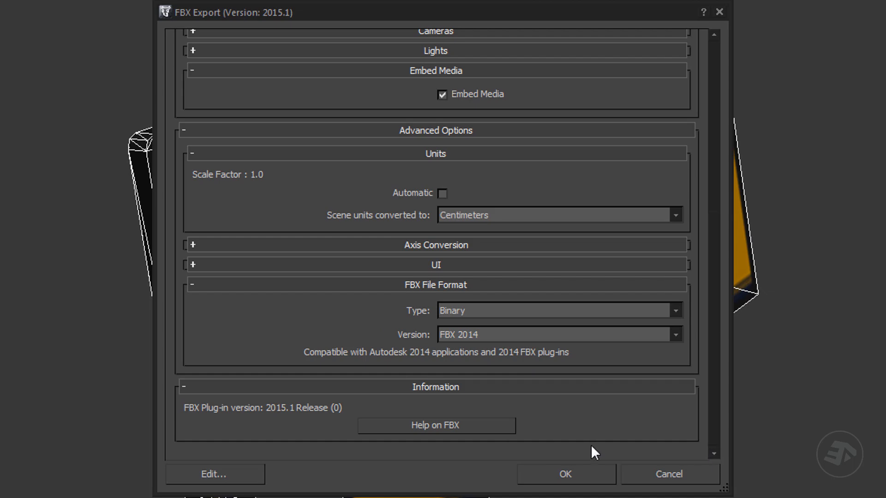
left_click(565, 474)
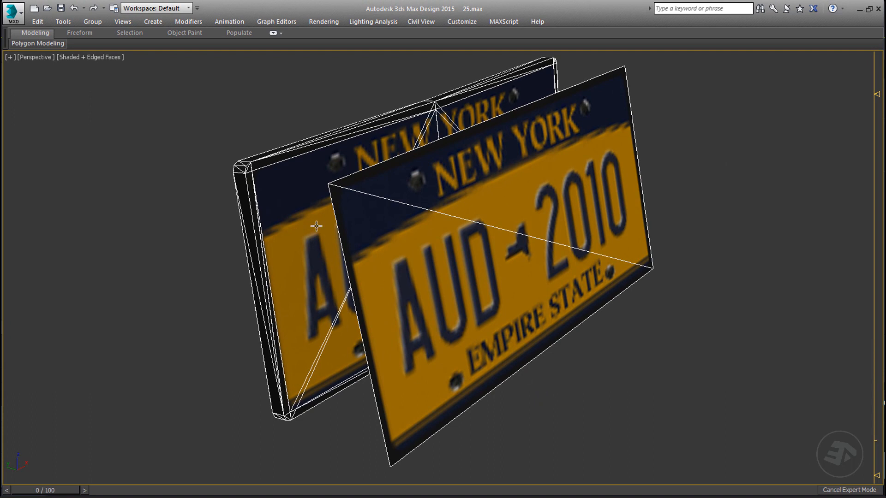
- Start exporting only the selected plate parts, choosing the gw::OBJ-Exporter (*.OBJ) file type
left_click(17, 14)
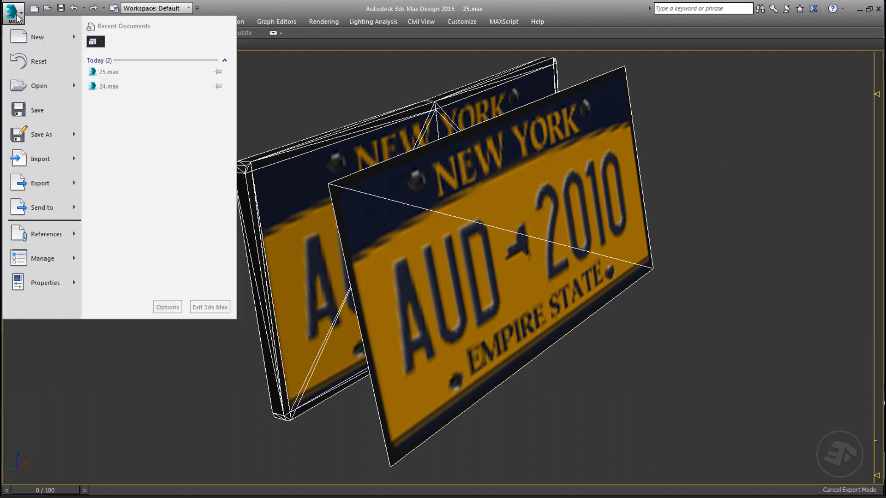
mouse_move(49, 180)
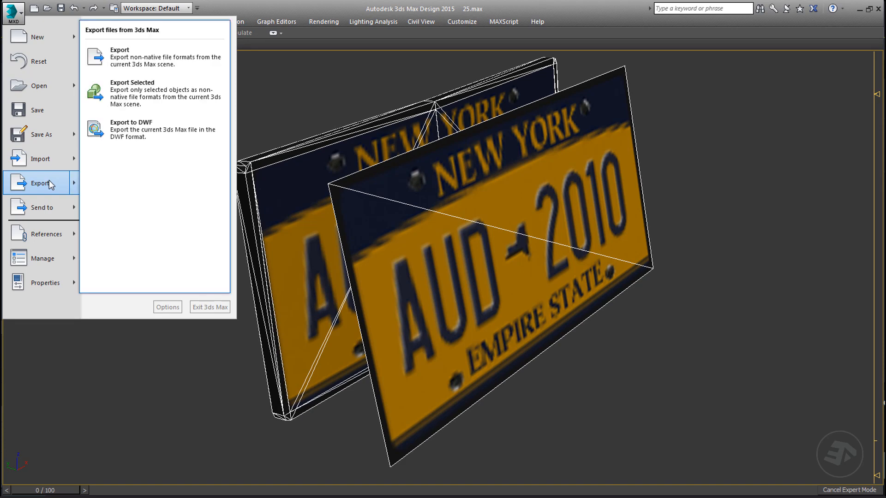
left_click(129, 96)
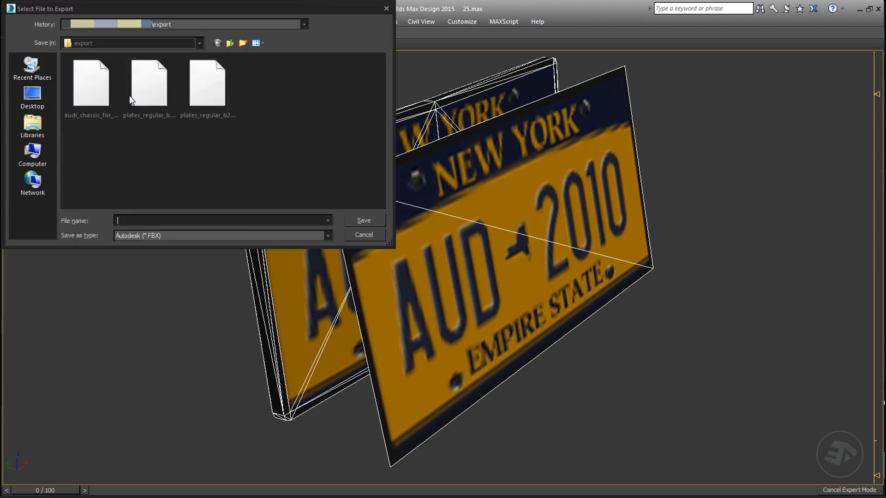
left_click(328, 235)
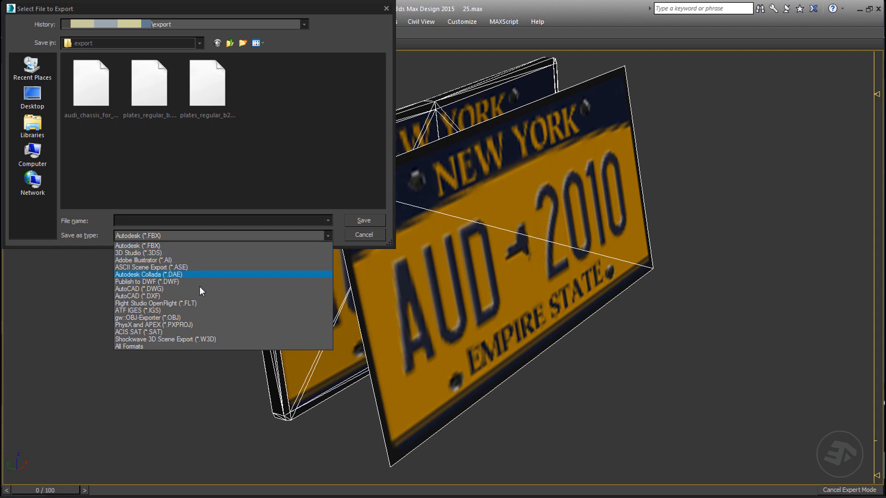
left_click(184, 317)
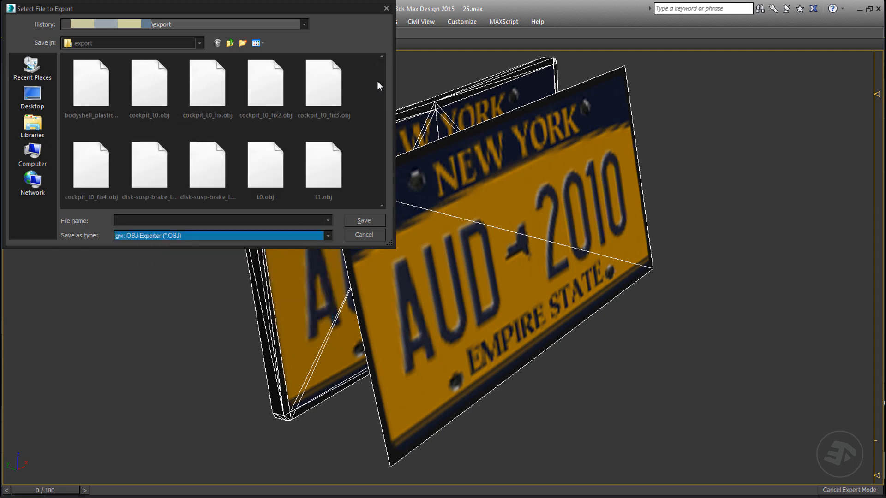
- Name the export file plates_regular_fb2.obj, based on the existing plates_regular_fb.obj, and save it in the export folder
scroll(384, 205, "down", 5)
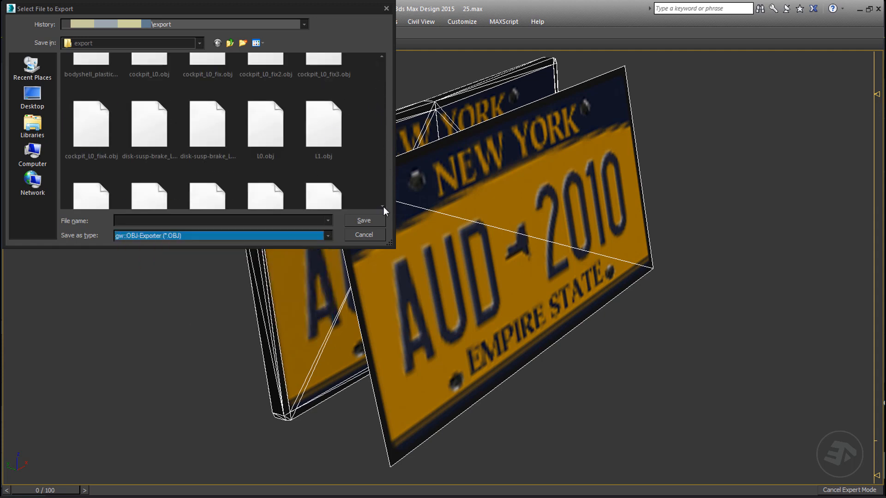
left_click(149, 101)
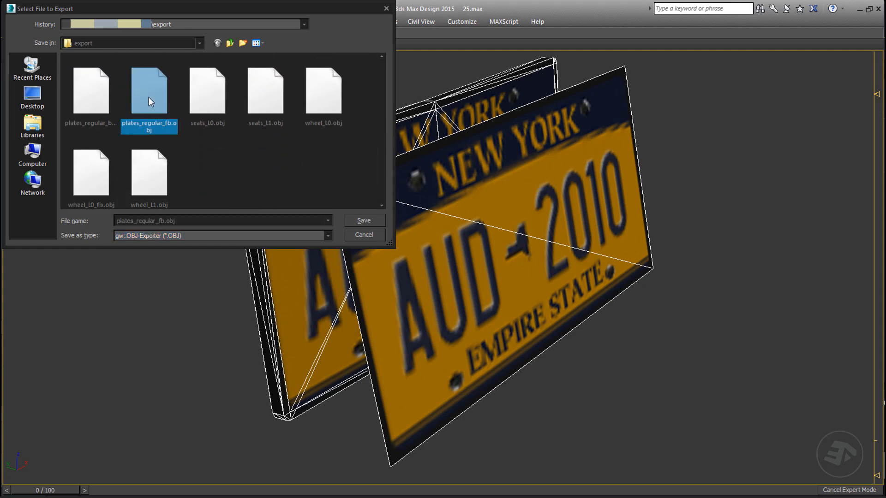
left_click(163, 223)
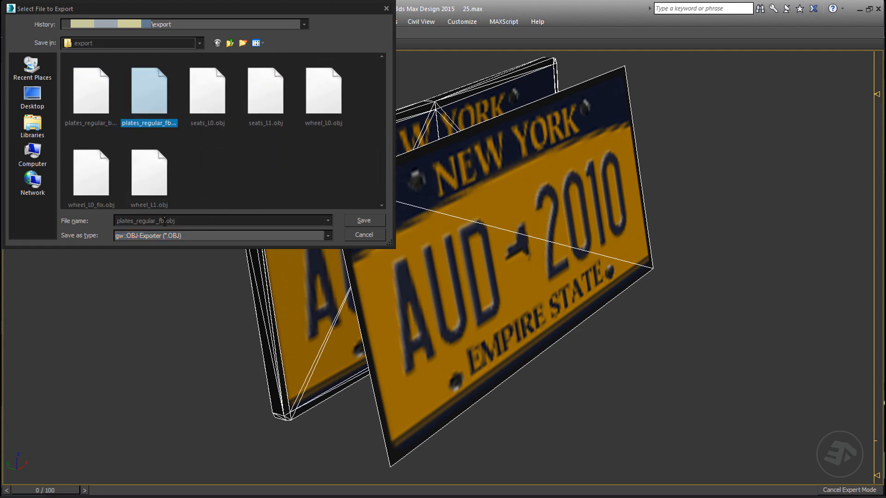
type("2")
left_click(361, 221)
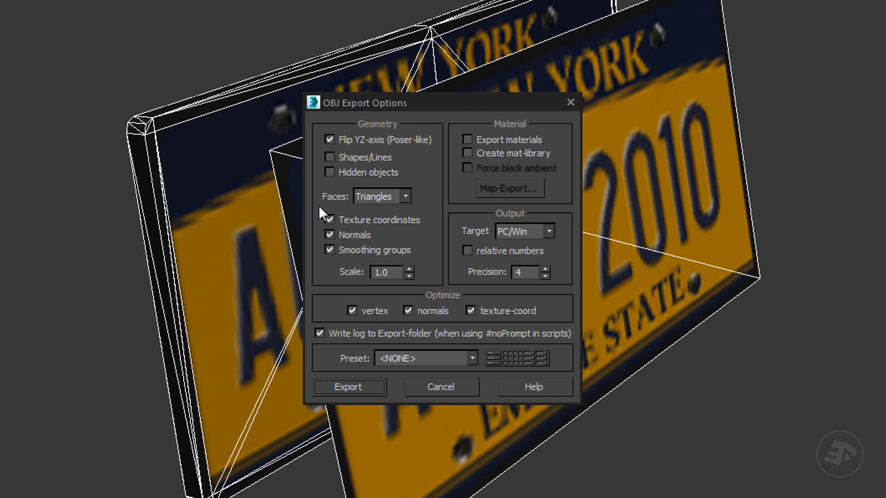
- Disable Flip YZ-axis for the OBJ export, and review the available presets and their settings table without choosing one
left_click(329, 139)
left_click(471, 359)
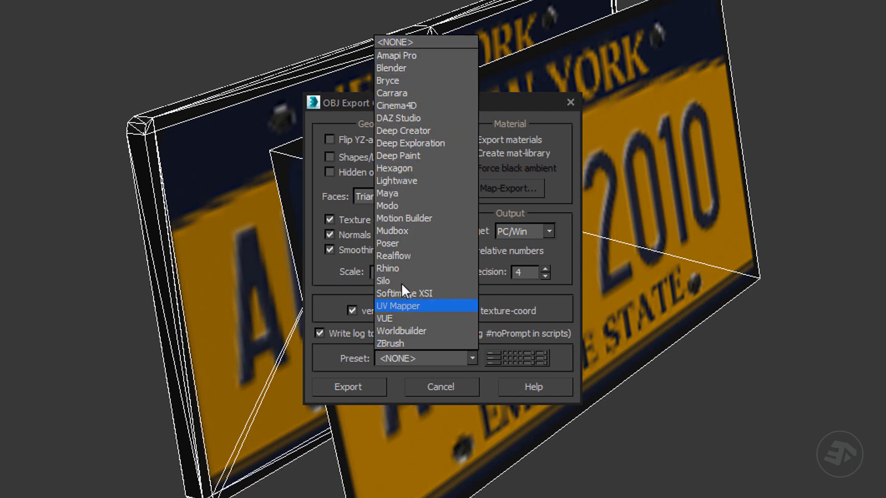
left_click(434, 353)
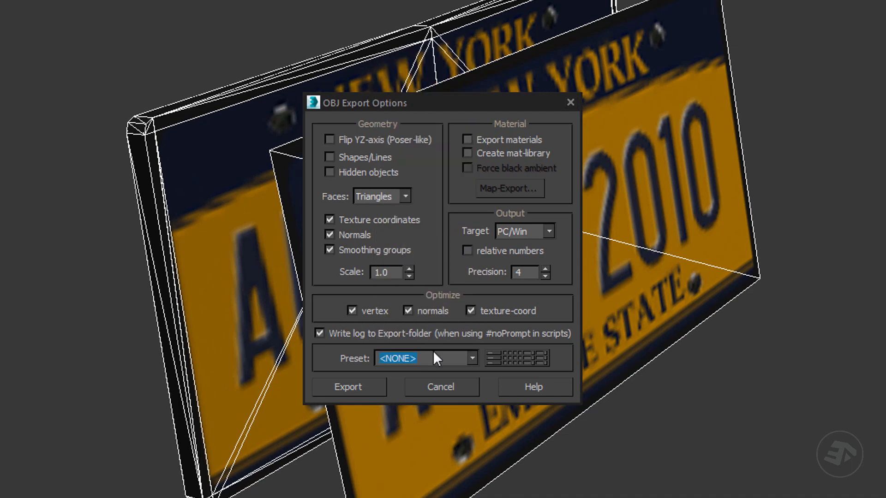
left_click(493, 358)
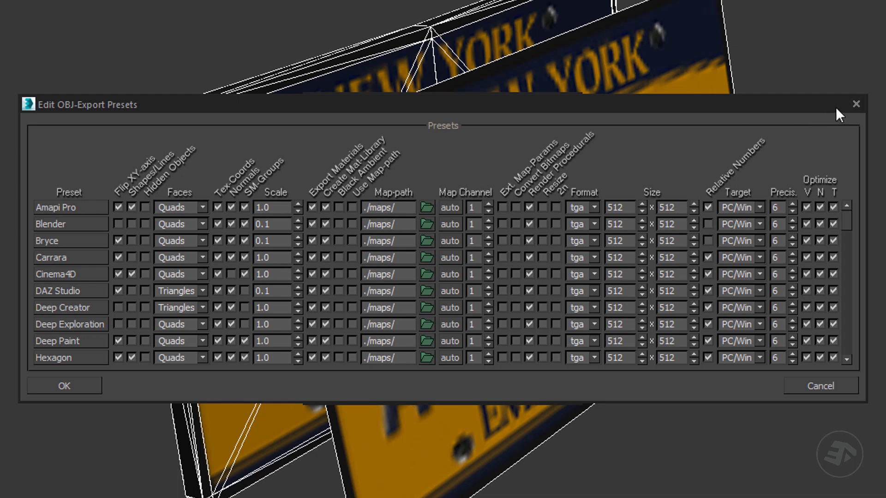
left_click(854, 105)
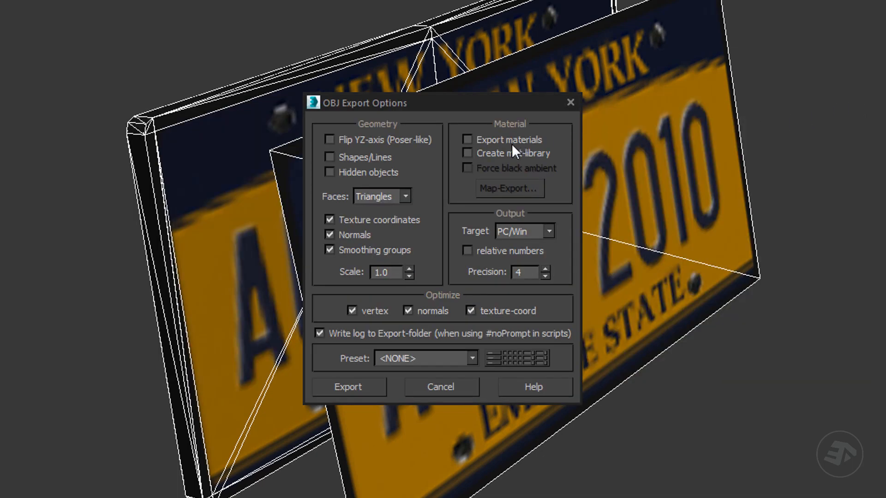
- Enable Export materials and Create mat-library, and have the map export use the ./maps/ path
left_click(472, 152)
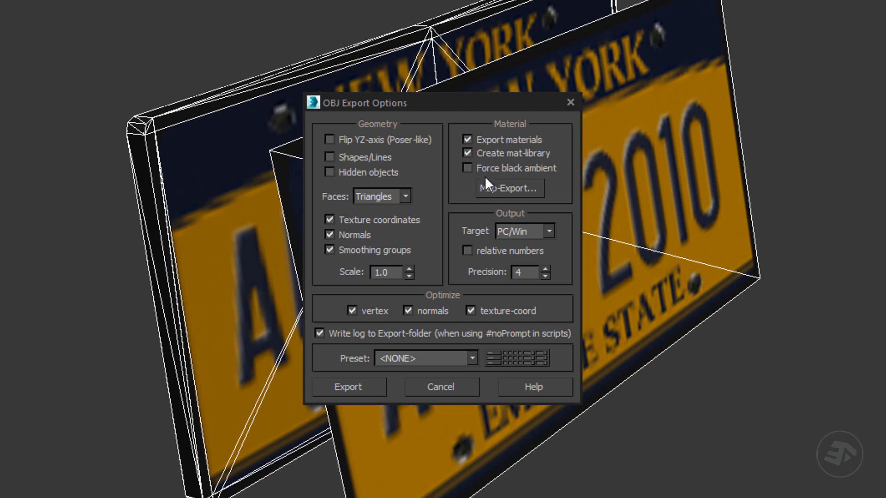
left_click(511, 190)
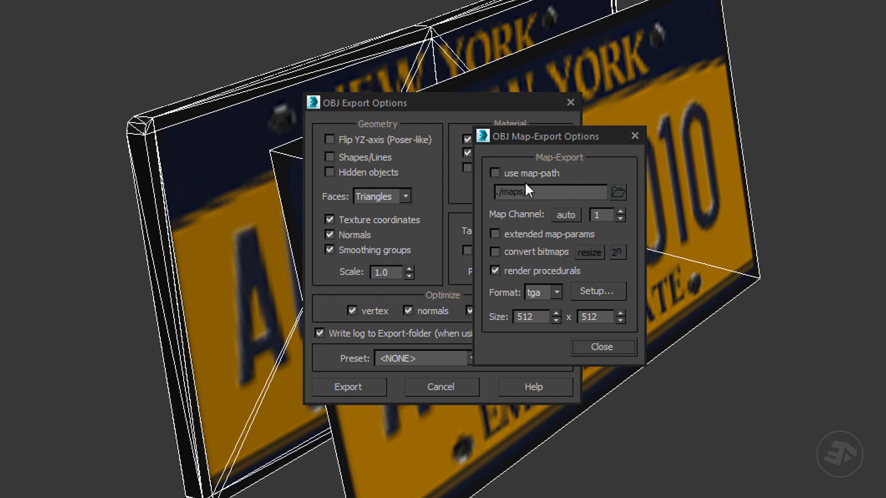
left_click(494, 172)
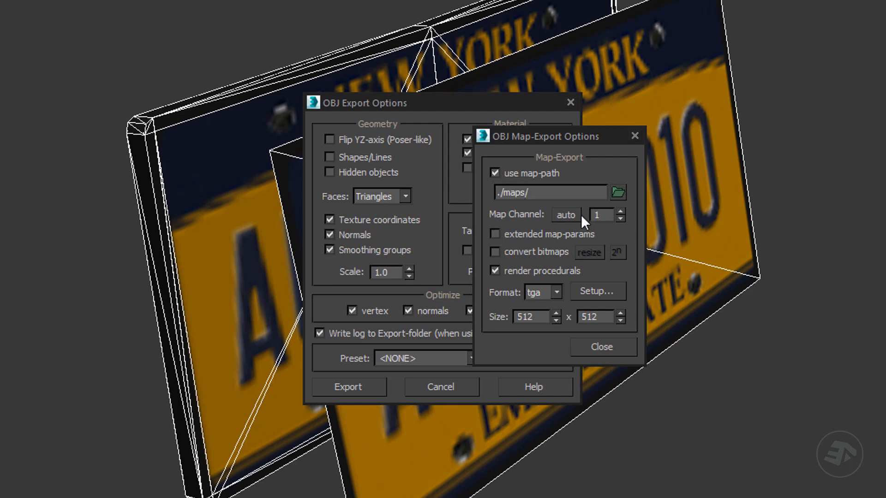
left_click_drag(576, 138, 729, 158)
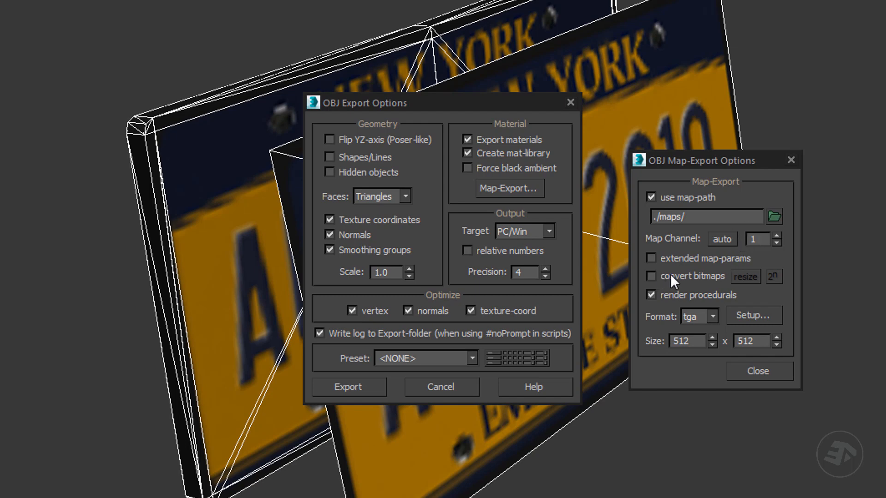
- Try png as the map format, toggle Render Procedurals off and on, and return the format to tga
left_click(712, 316)
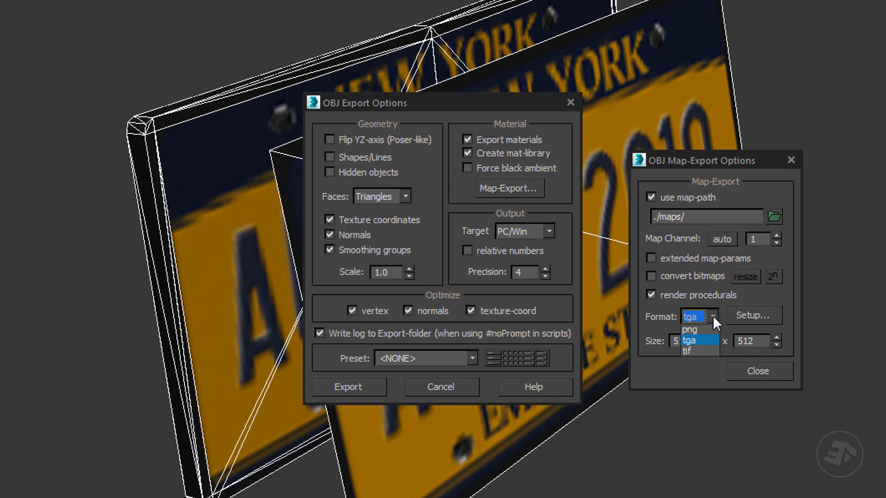
left_click(701, 353)
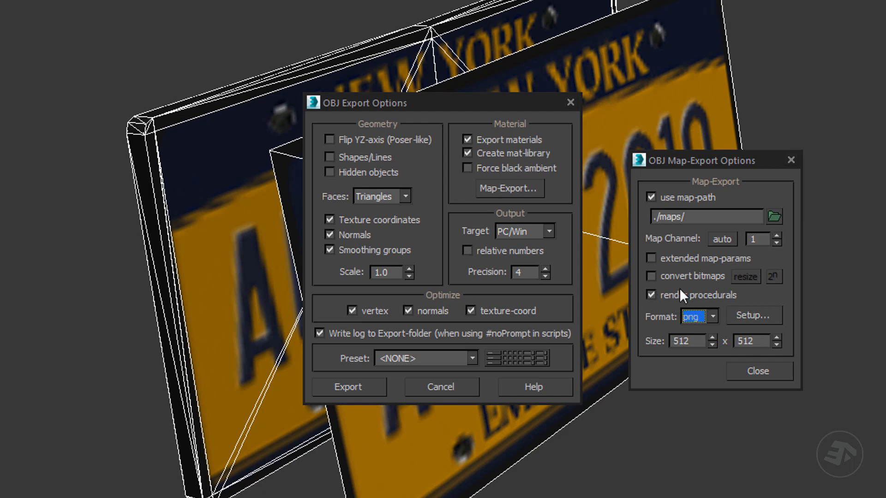
left_click(650, 295)
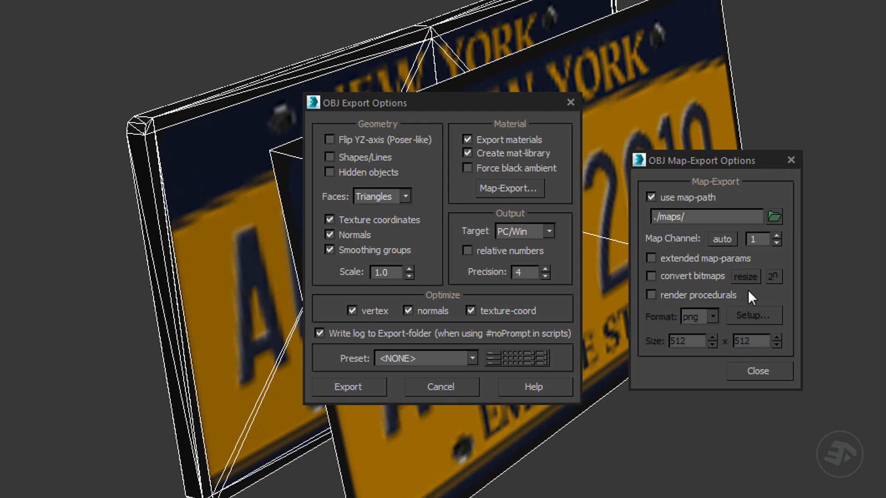
left_click(651, 295)
left_click(711, 317)
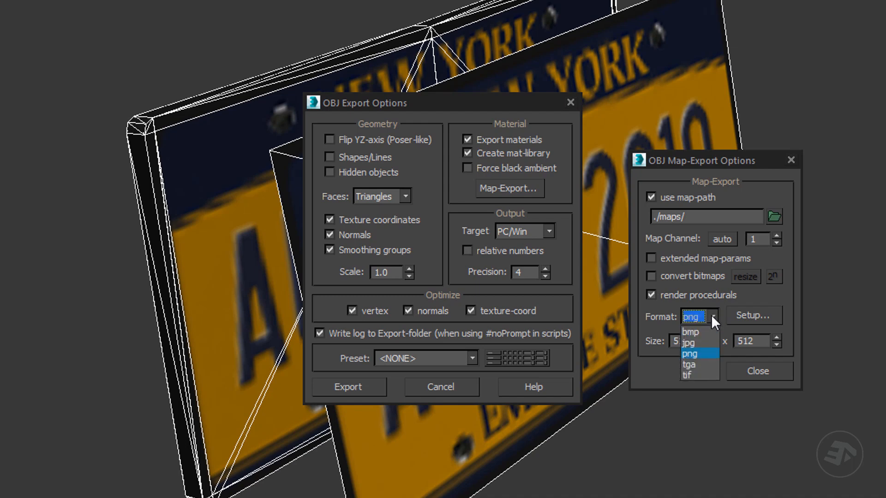
left_click(695, 366)
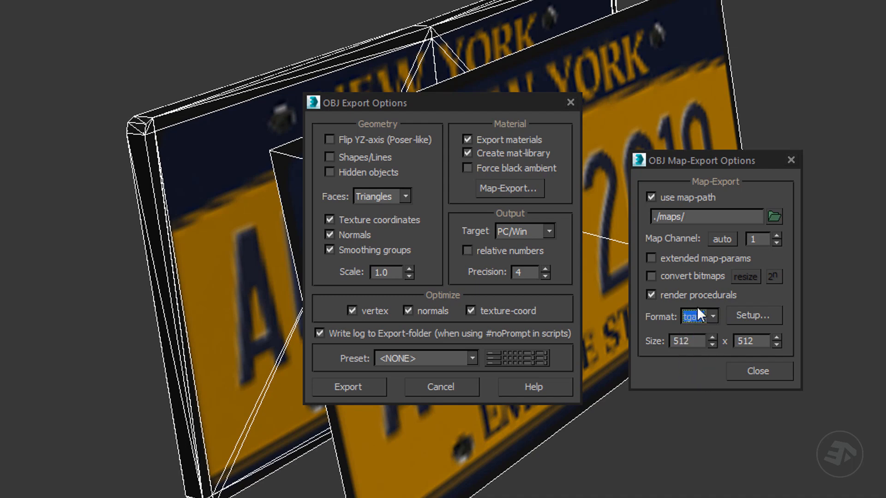
- Disable Render Procedurals, check the Convert Bitmaps option but leave it off, and close the map-export options
left_click(650, 295)
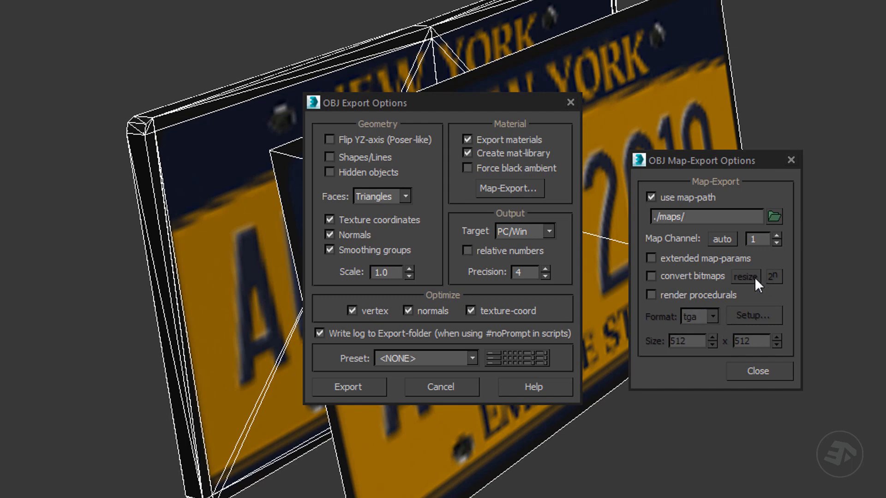
left_click(651, 276)
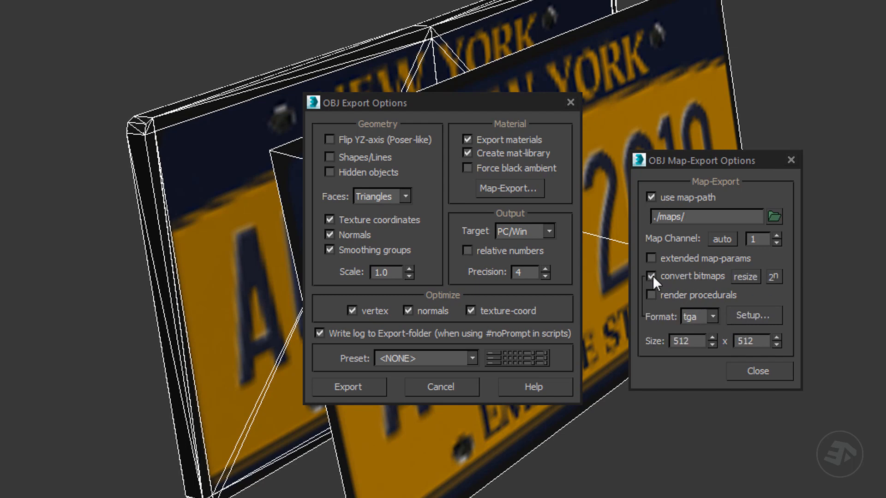
left_click(652, 276)
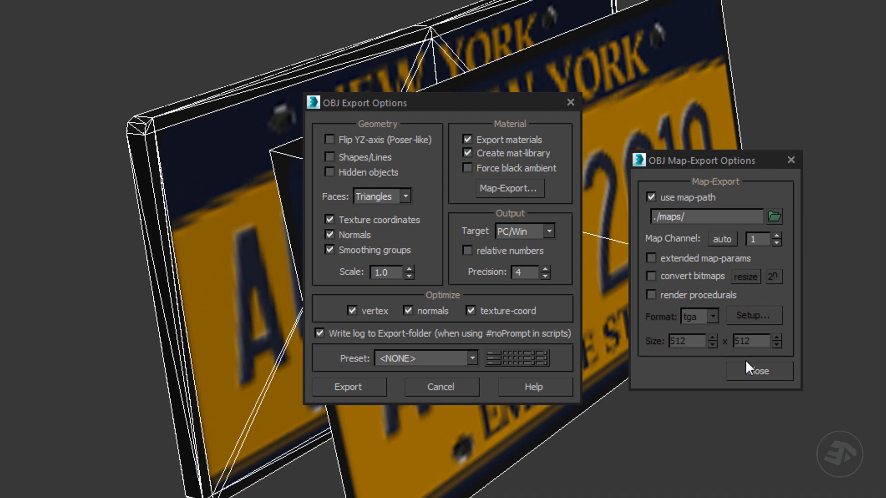
left_click(750, 375)
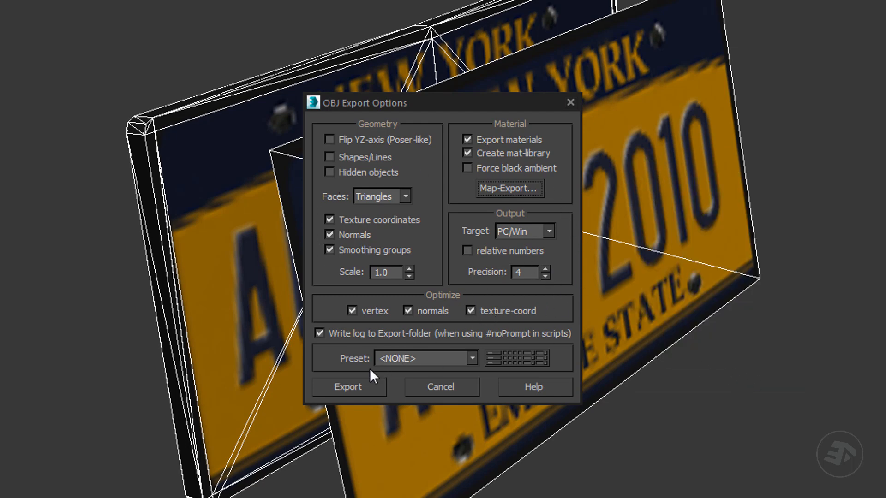
- Run the OBJ export, add a search path for the missing Audi_A4_sign_1.png map, and finish the export
left_click(351, 386)
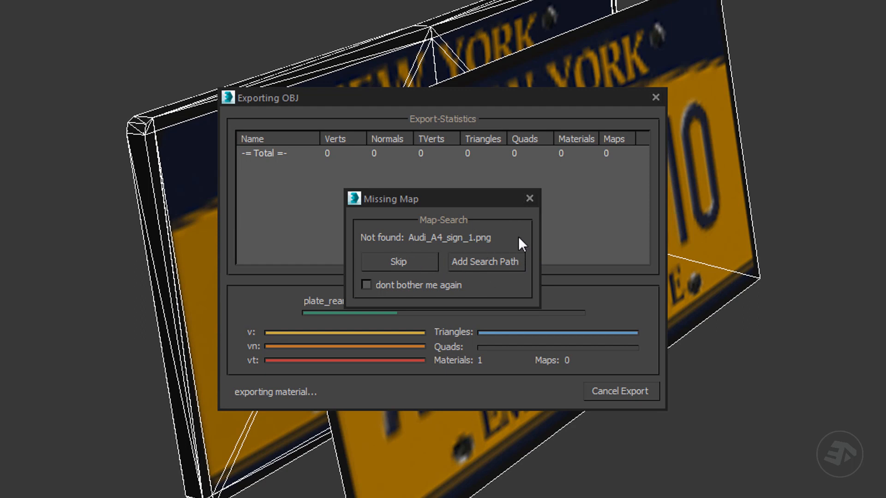
left_click(494, 262)
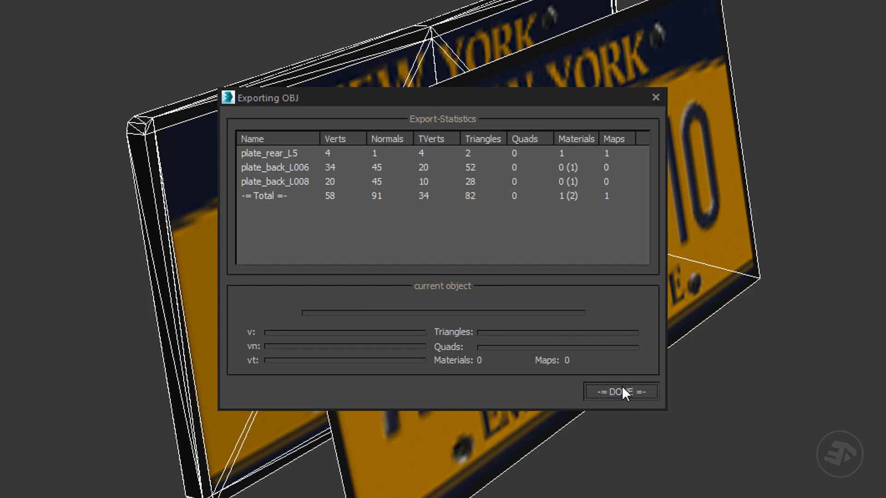
left_click(621, 387)
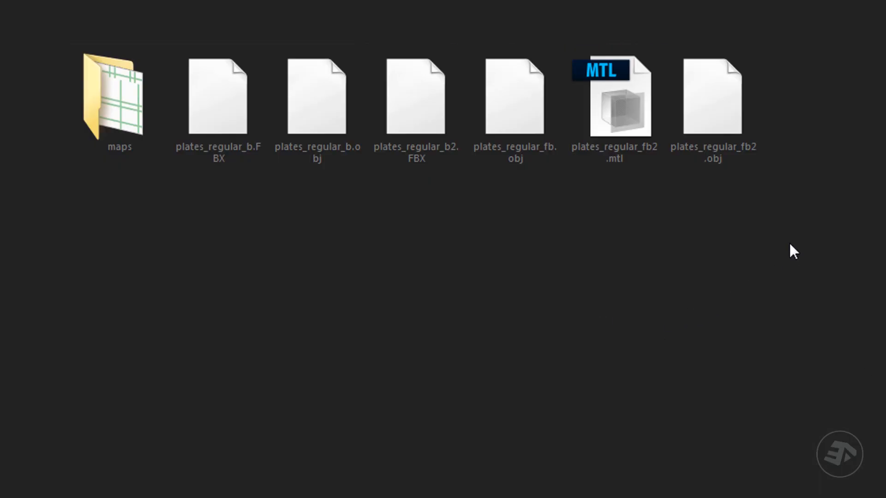
- Examine the exported OBJ, MTL and FBX plate files and the maps folder in the file browser, comparing the formats
left_click_drag(828, 244, 758, 169)
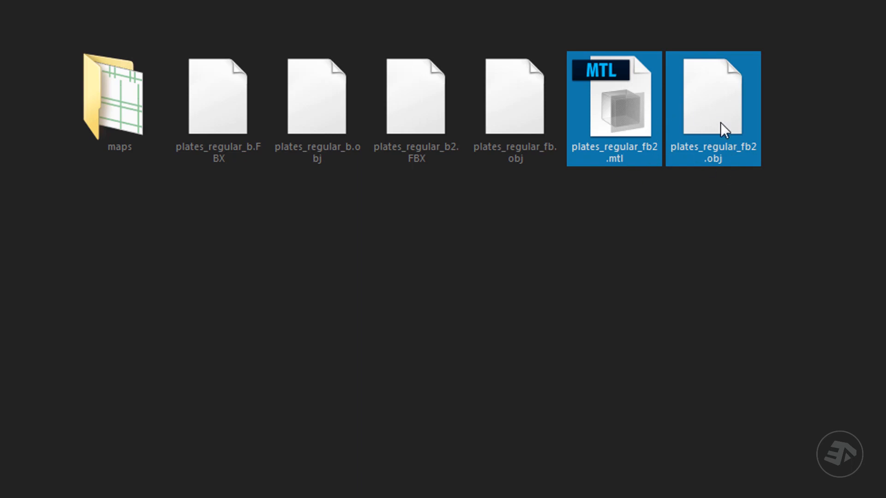
left_click(110, 126)
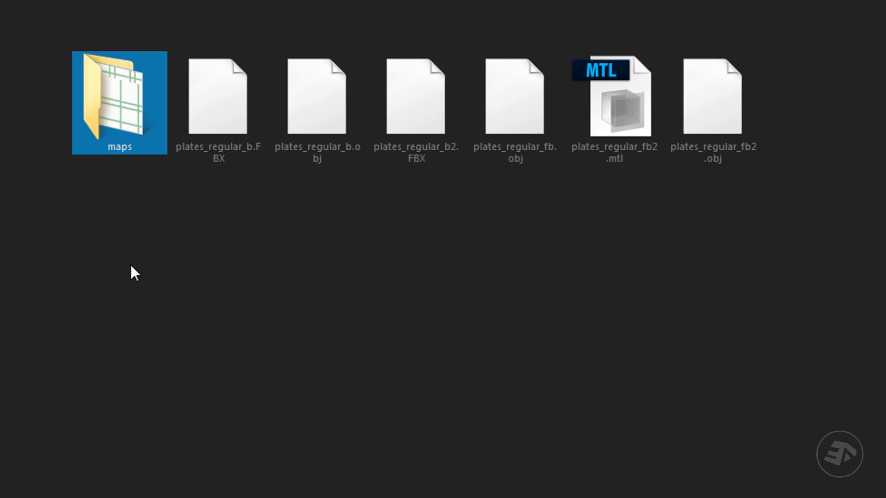
left_click(482, 227)
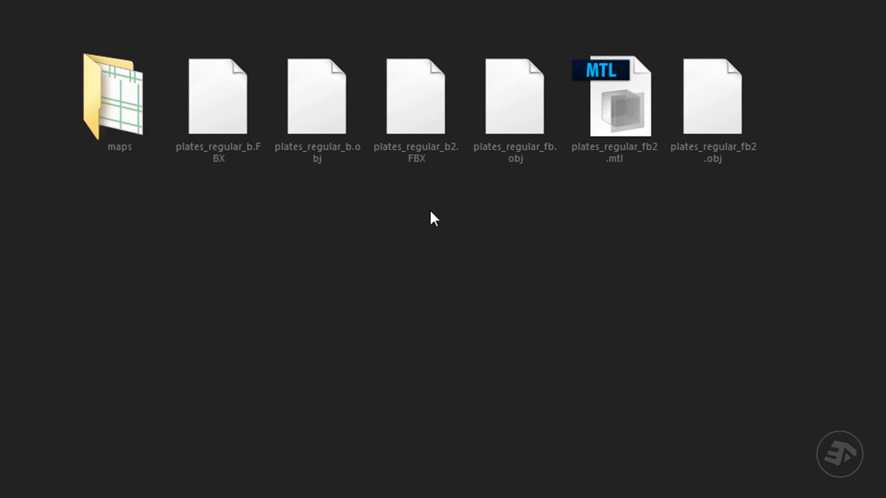
left_click(417, 148)
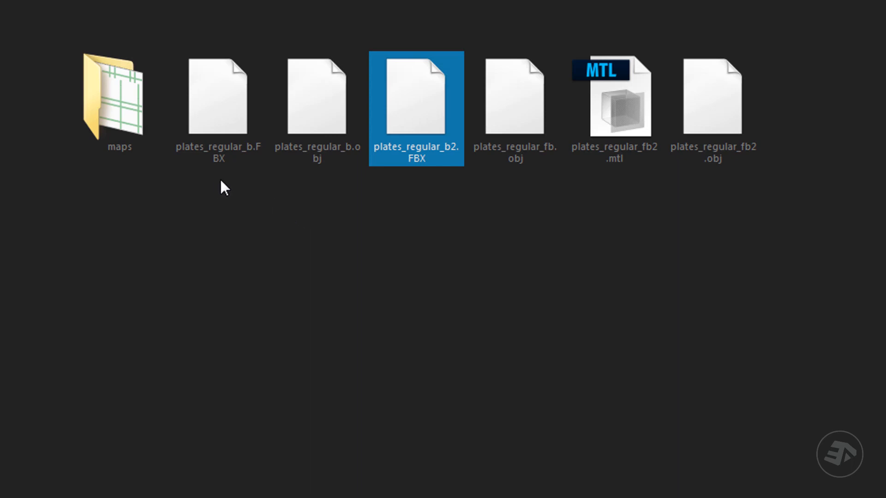
left_click(220, 121)
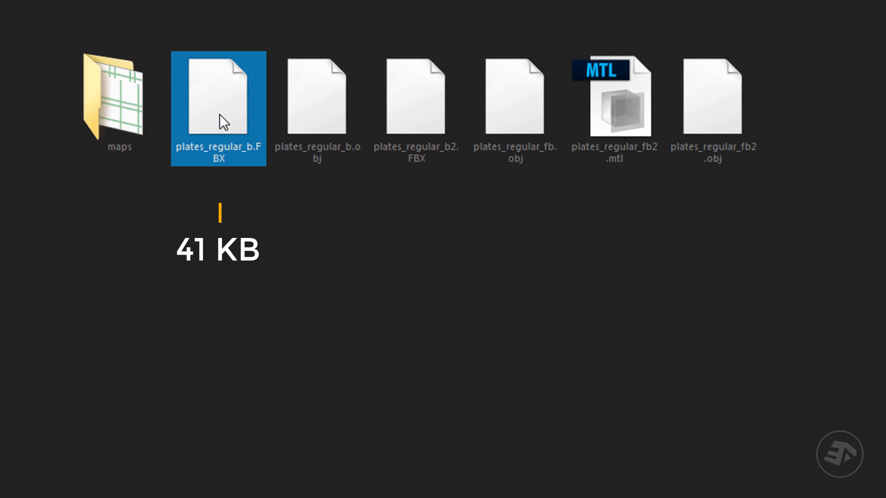
left_click(734, 242)
left_click_drag(735, 172, 614, 94)
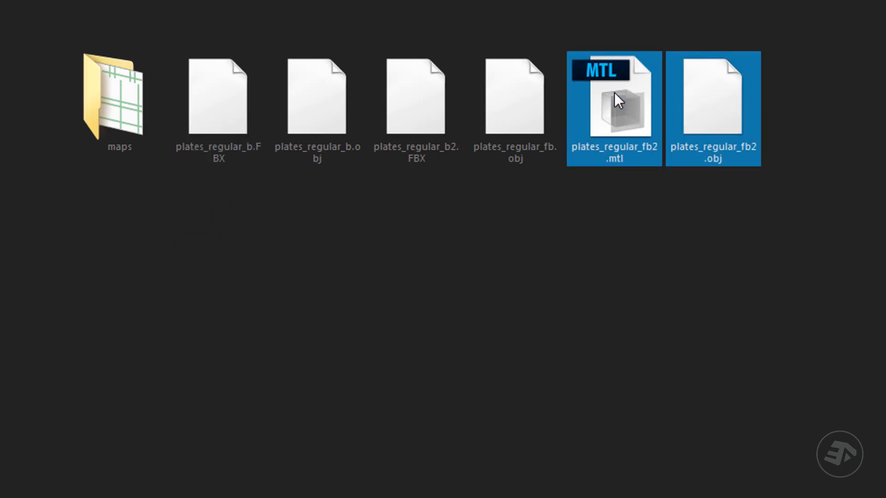
- Select the maps folder together with plates_regular_fb2.mtl and plates_regular_fb2.obj to compare the export's total size, and clear the selection
left_click(114, 101, "ctrl")
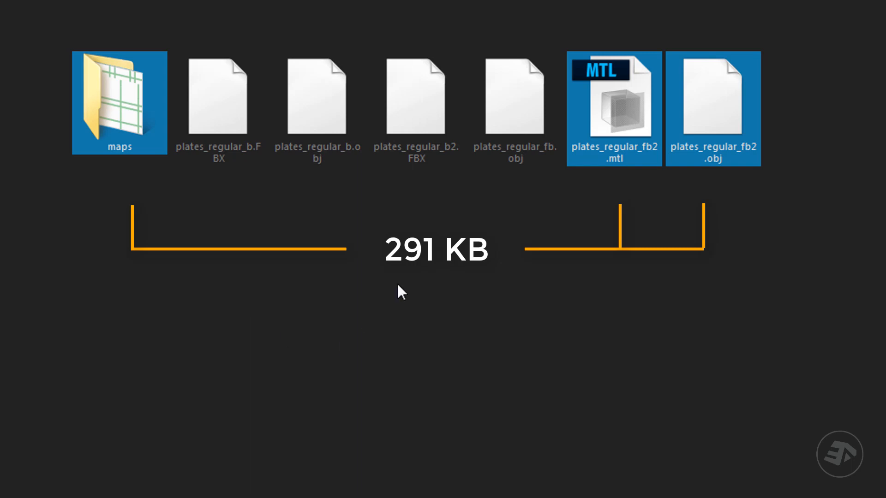
left_click(770, 251)
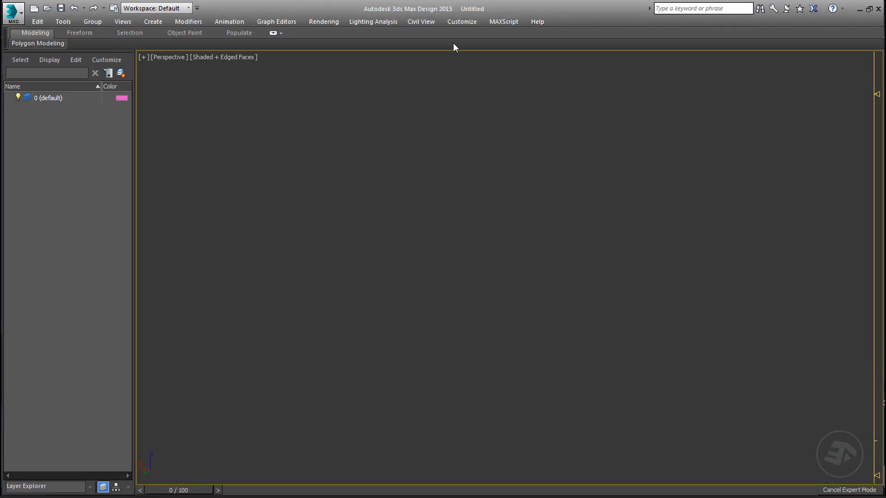
- Switch to the empty 3ds Max scene and open plates_regular_b2.FBX for import using the Autodesk (*.FBX) file type
left_click(14, 14)
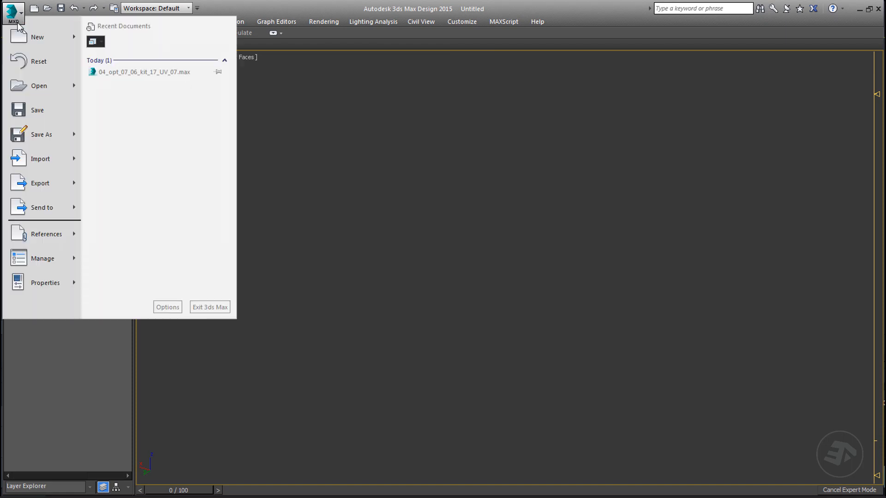
mouse_move(39, 162)
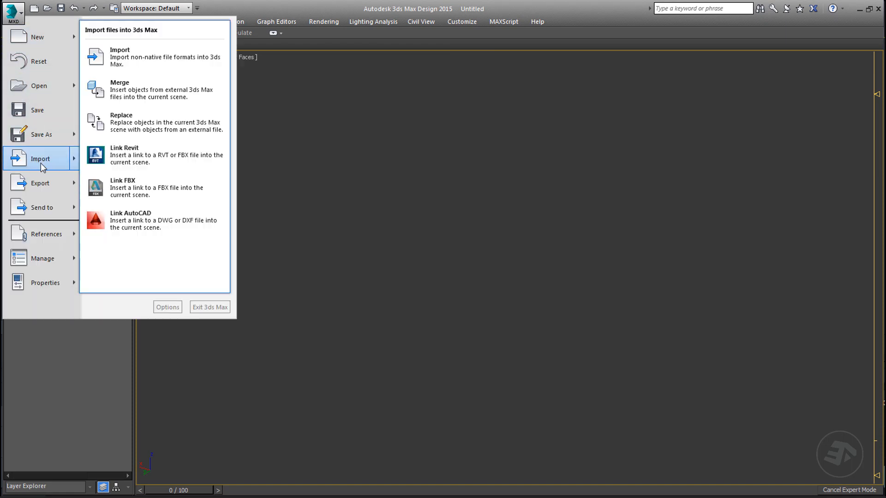
left_click(124, 62)
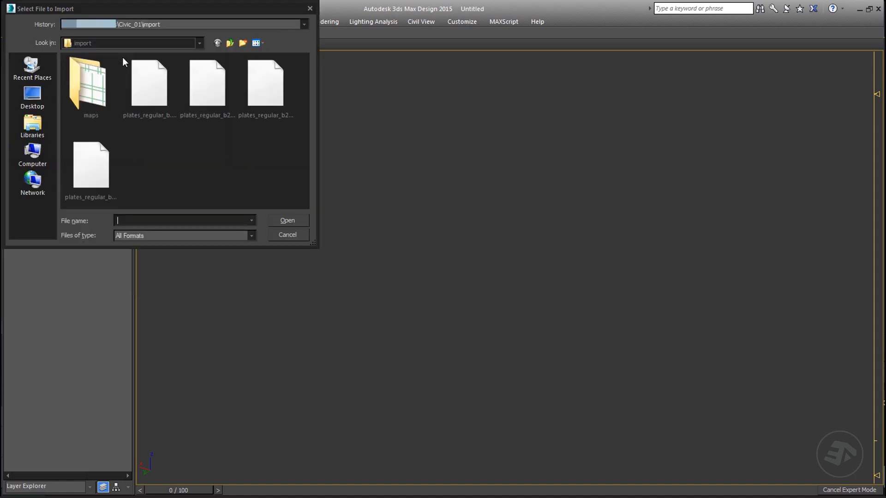
left_click(252, 236)
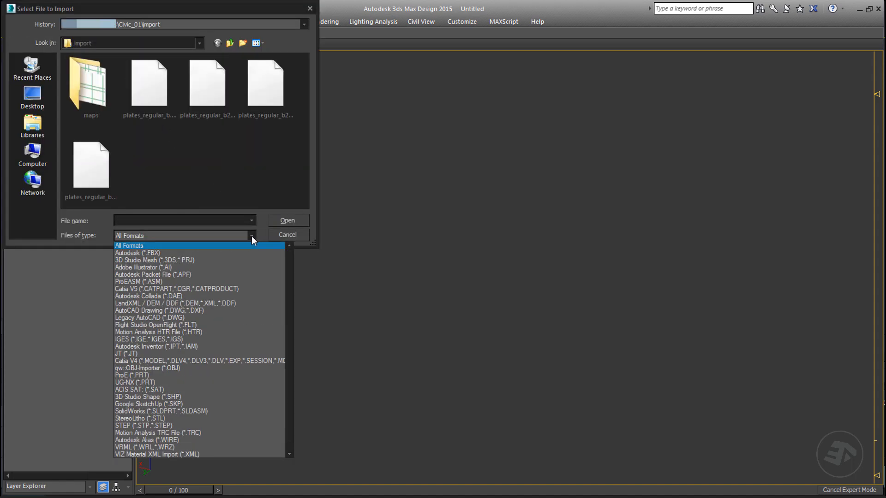
left_click(227, 254)
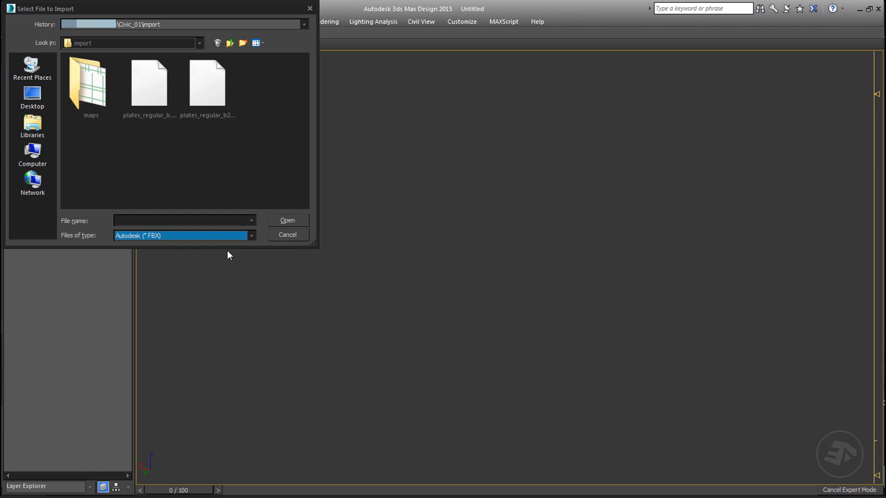
left_click(217, 94)
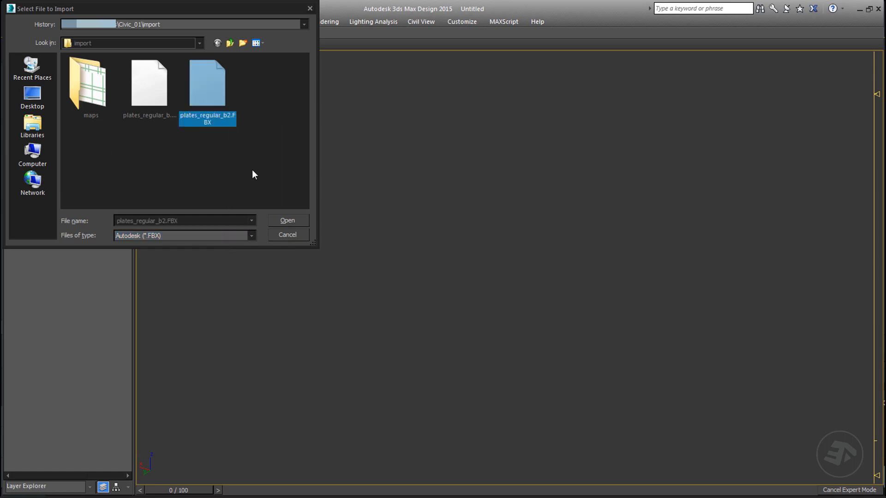
left_click(290, 221)
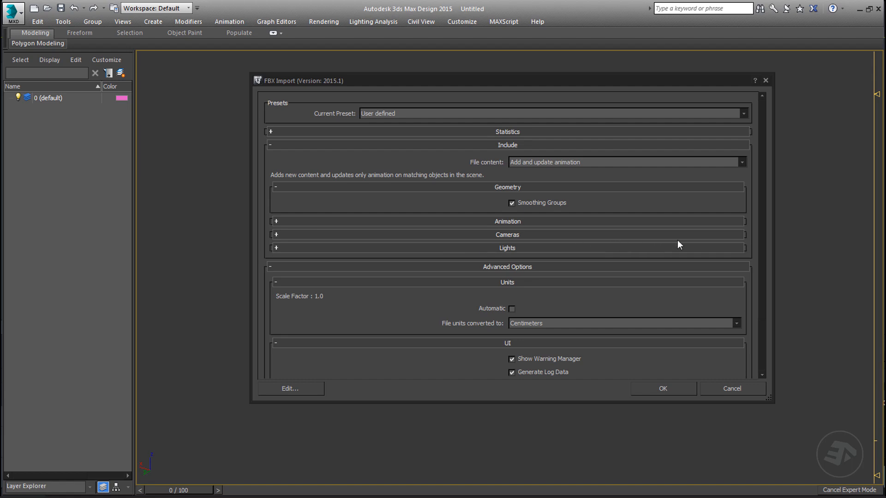
- Review the FBX import options, keeping Smoothing Groups enabled and file units converted to Centimeters, and import the plates
scroll(681, 244, "down", 3)
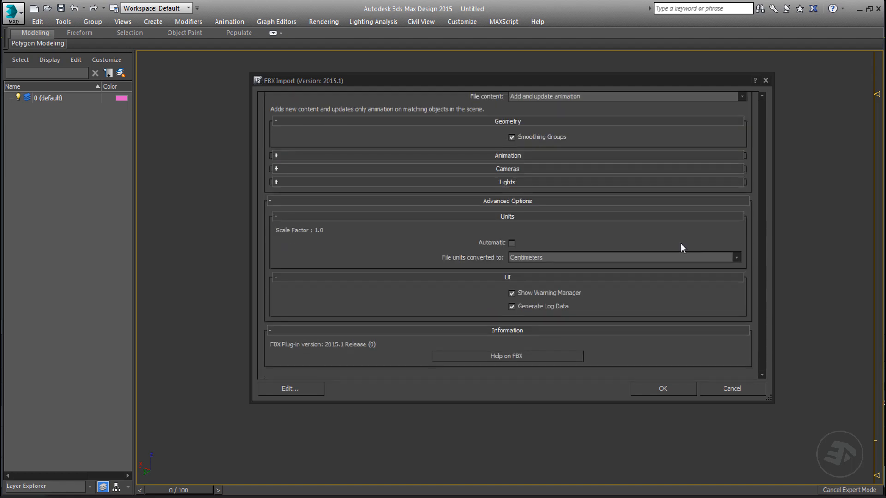
scroll(681, 243, "up", 3)
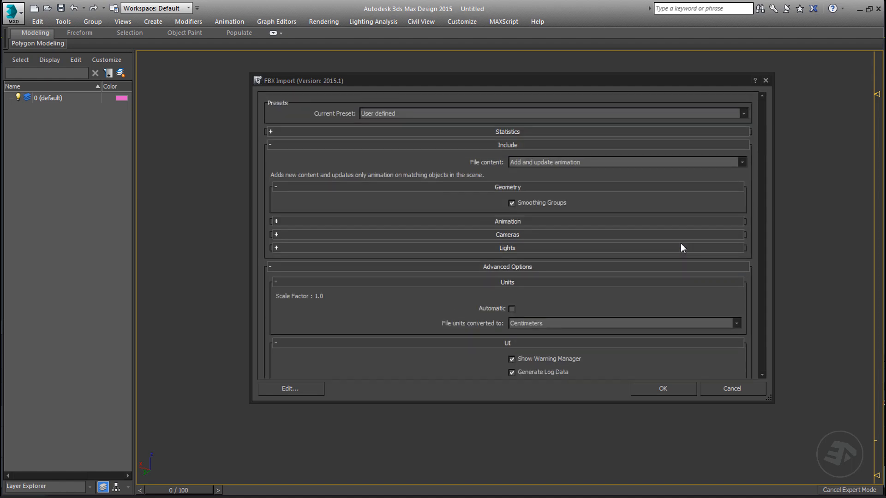
scroll(682, 244, "down", 3)
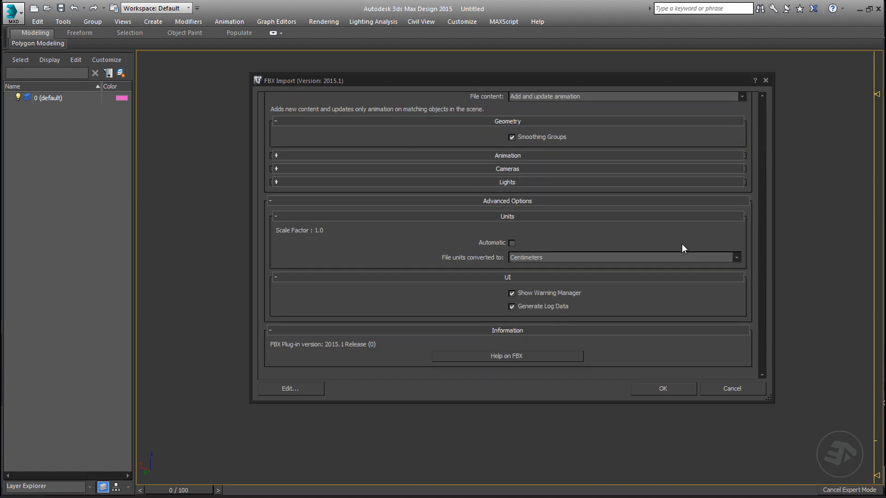
left_click(663, 389)
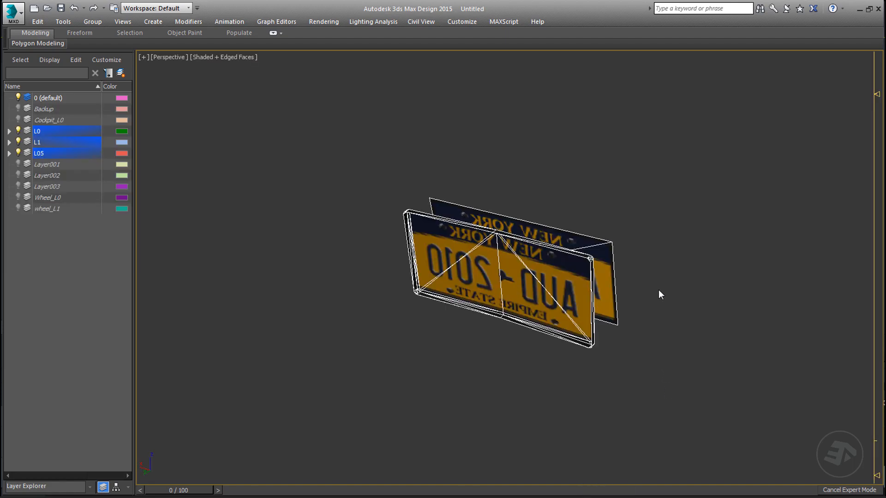
- Show the home grid and examine the imported license plates, their textures and orientation from several sides
middle_click_drag(666, 280, 494, 279, "alt")
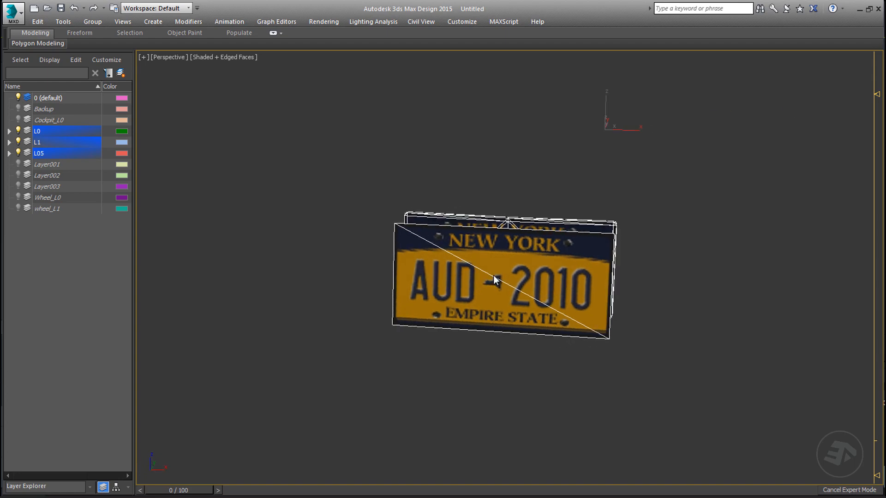
key("g")
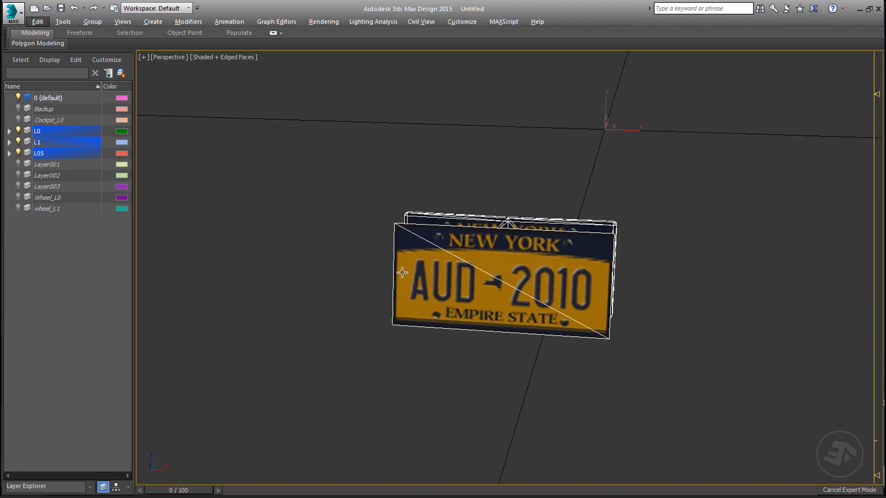
middle_click_drag(402, 273, 467, 267, "alt")
scroll(462, 265, "down", 3)
scroll(466, 267, "up", 6)
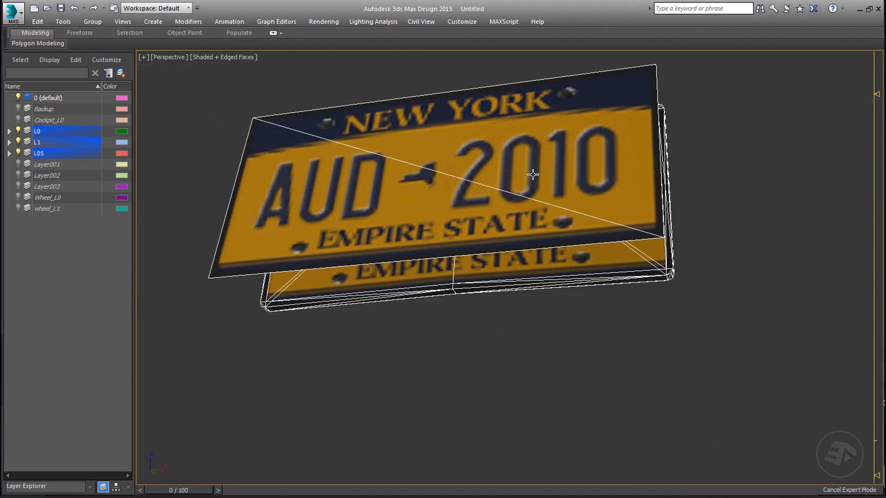
middle_click_drag(533, 175, 309, 228, "alt")
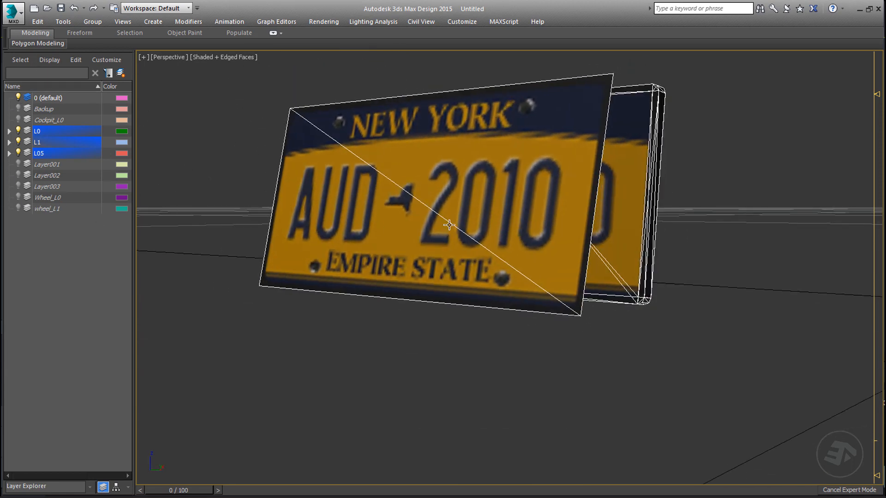
middle_click_drag(671, 279, 743, 295, "alt")
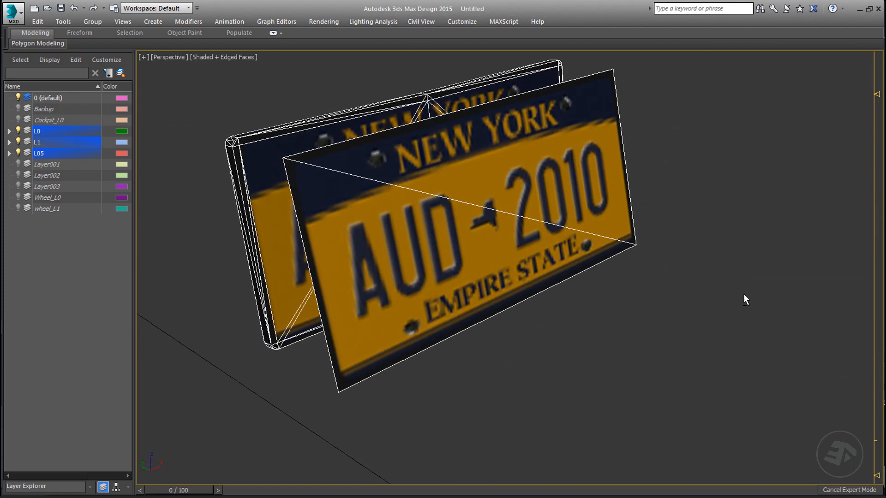
scroll(645, 267, "down", 3)
middle_click_drag(645, 266, 583, 247, "alt")
- Select the framed L0 license plate and pick its material into the Slate Material Editor
left_click(478, 207)
scroll(495, 257, "up", 4)
scroll(460, 230, "down", 3)
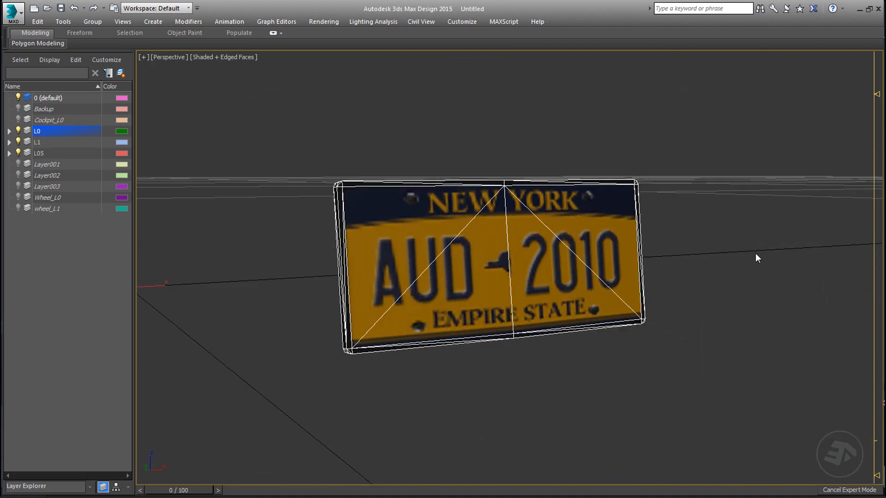
key("m")
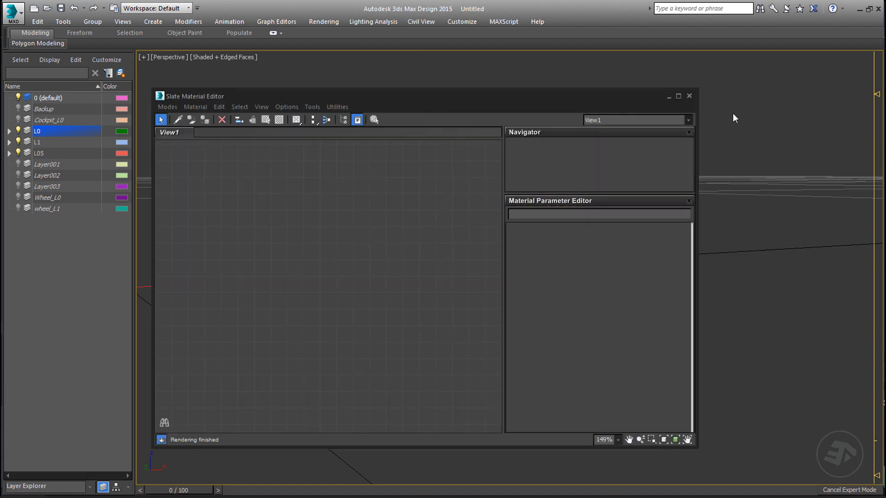
left_click_drag(563, 106, 817, 114)
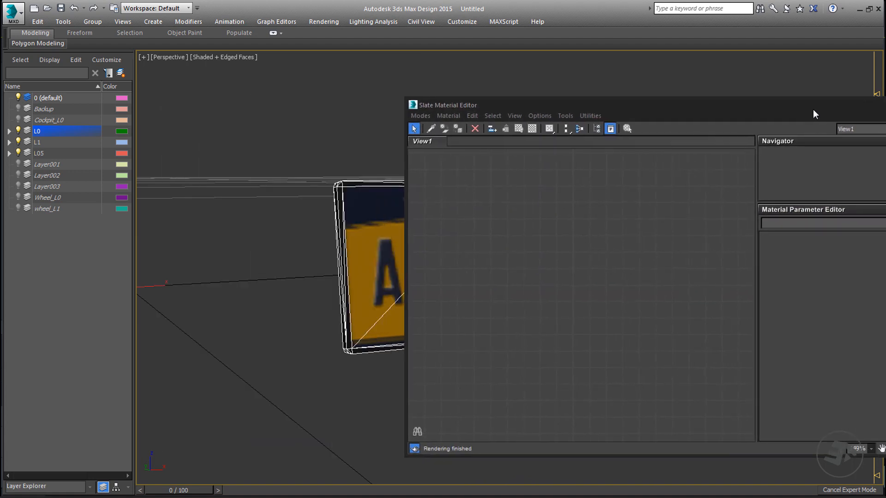
left_click(431, 128)
left_click(352, 245)
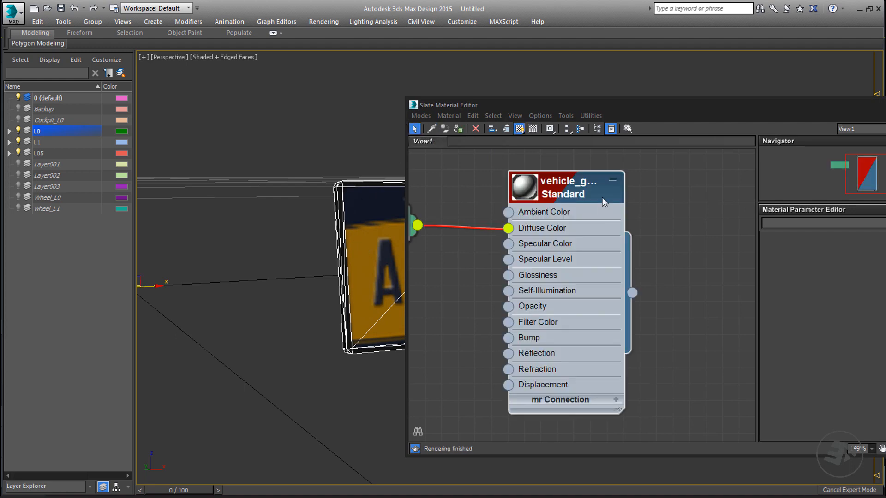
- Open the plate's Standard material parameters, review its Phong shader and map settings, and close the Slate Material Editor
double_click(553, 186)
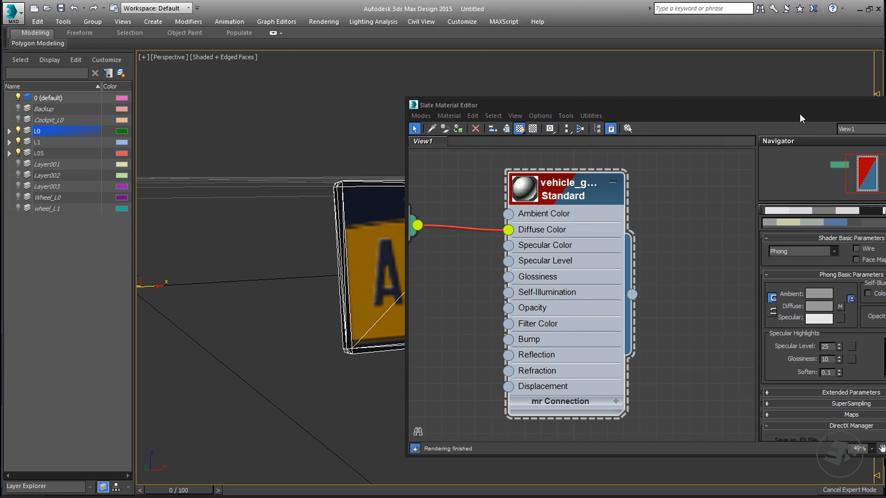
left_click_drag(678, 113, 510, 81)
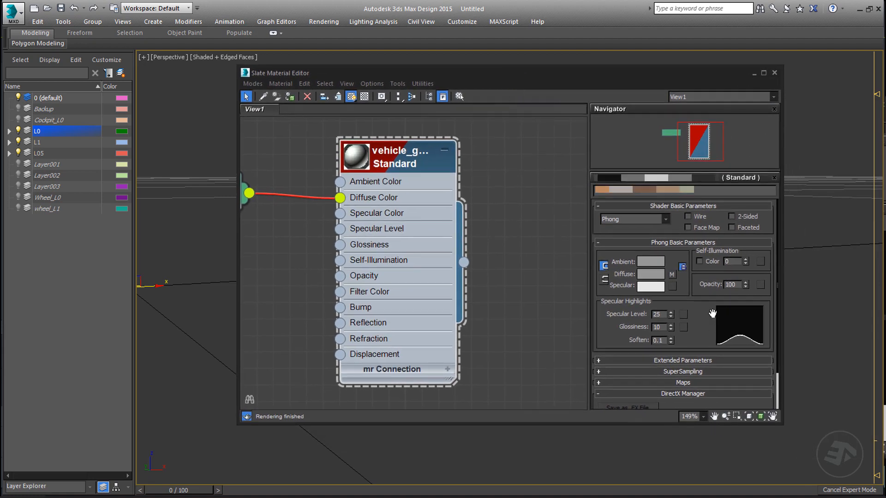
scroll(705, 286, "down", 2)
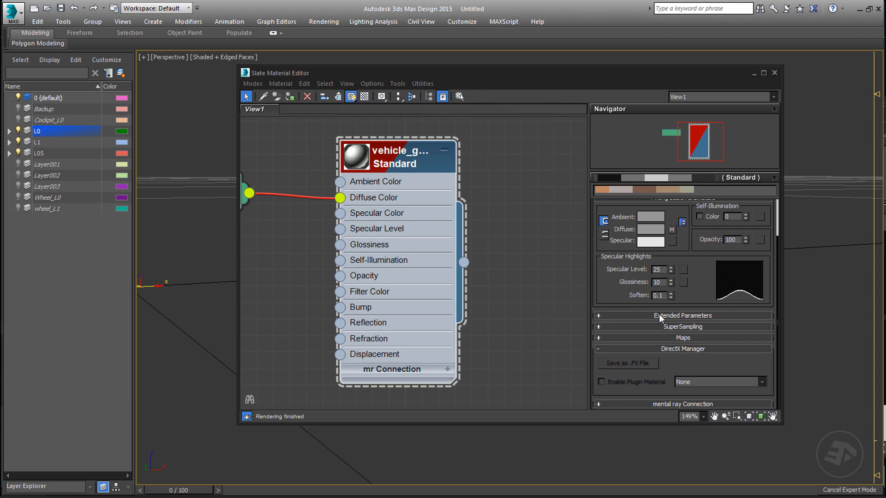
left_click(775, 73)
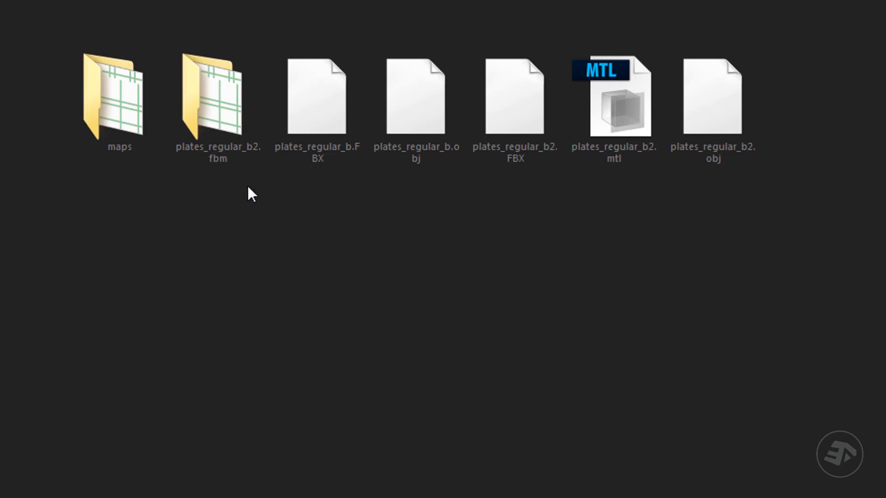
- Switch to the file browser and select the plates_regular_b2.fbm folder
left_click(204, 104)
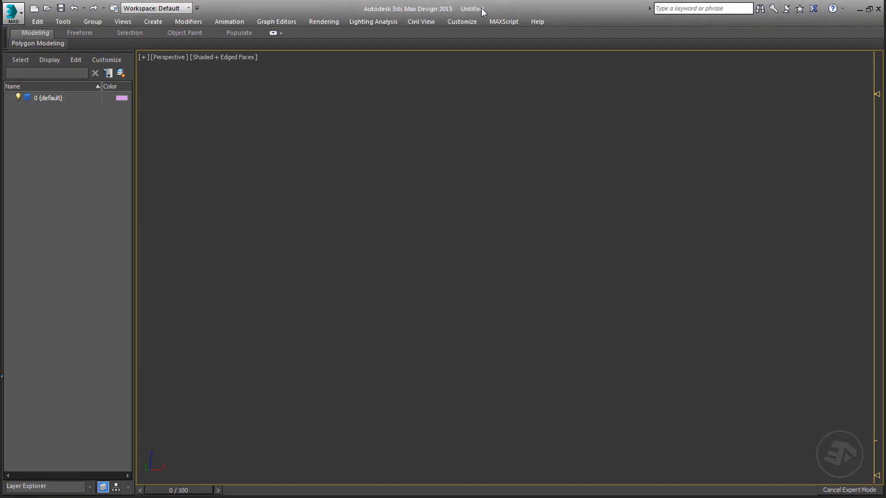
- Start importing plates_regular_b2.obj into the empty scene using the gw::OBJ-Importer file type
left_click(15, 17)
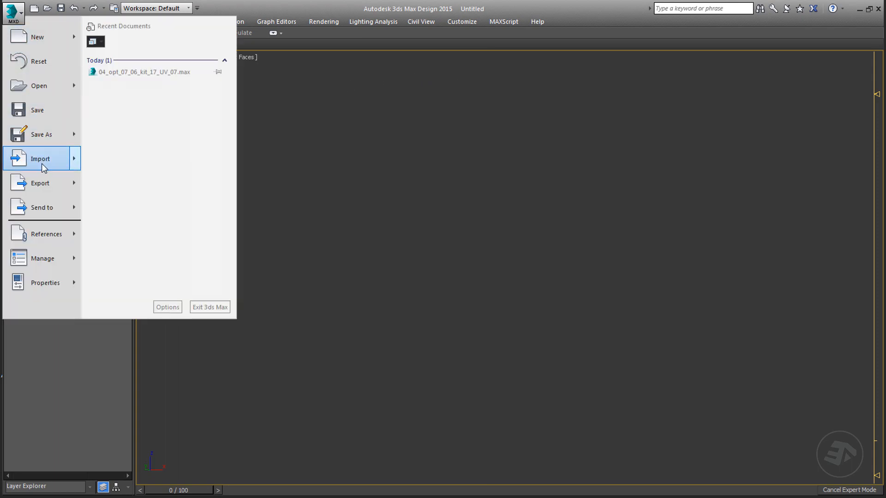
mouse_move(44, 167)
left_click(131, 57)
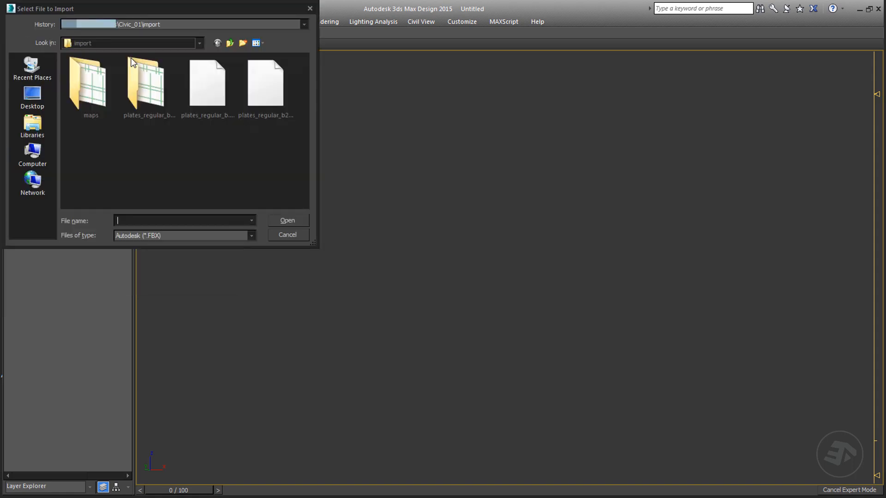
left_click(251, 236)
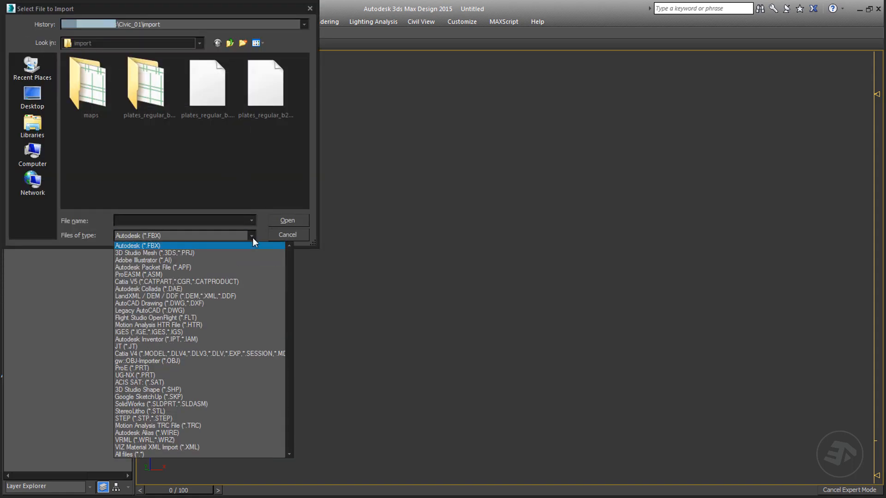
left_click(173, 361)
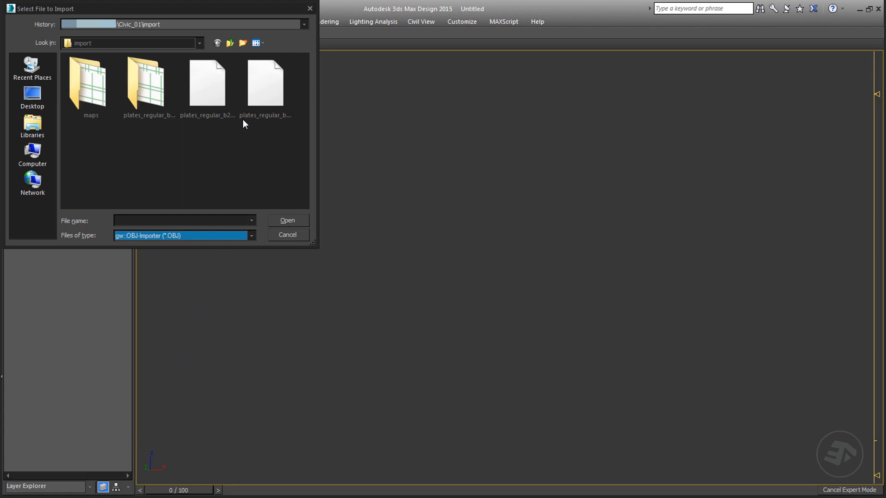
left_click(219, 94)
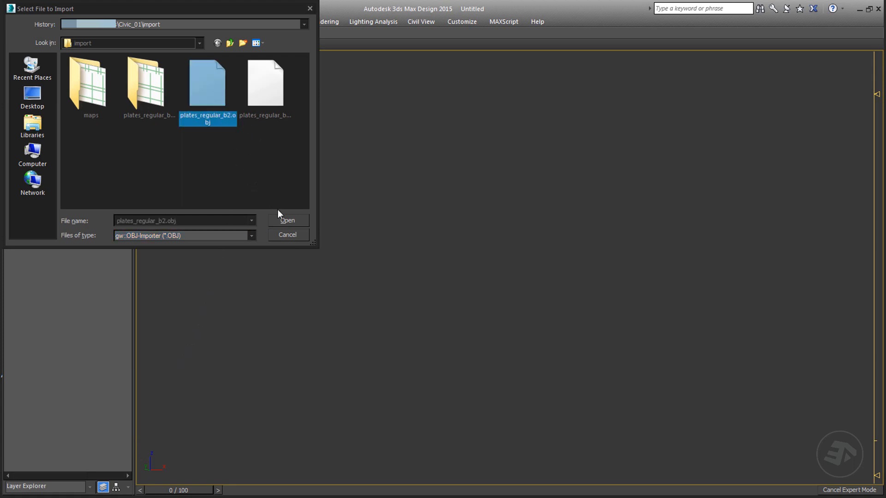
left_click(284, 220)
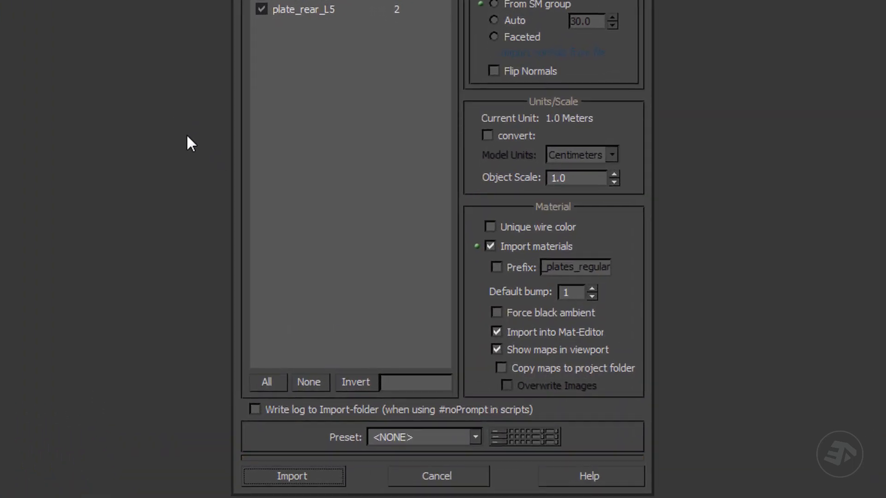
- Import the OBJ plates with Import materials enabled, along with Import into Mat-Editor and Show maps in viewport
left_click(490, 246)
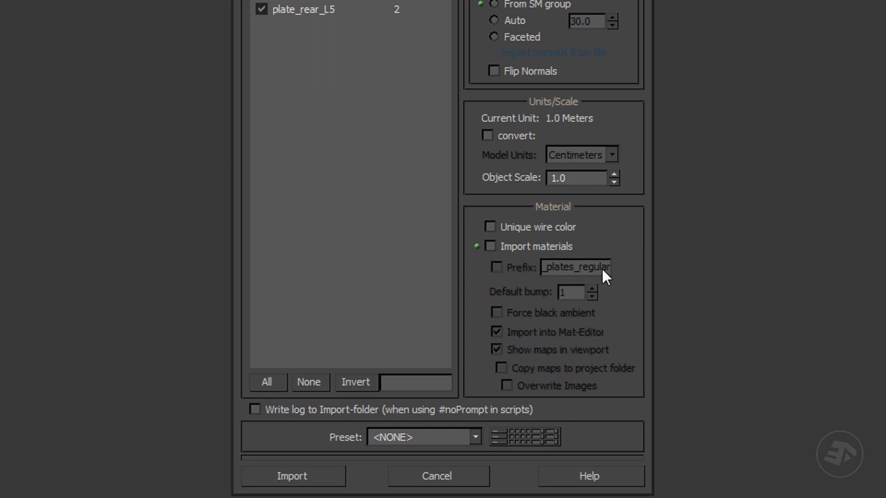
left_click(489, 246)
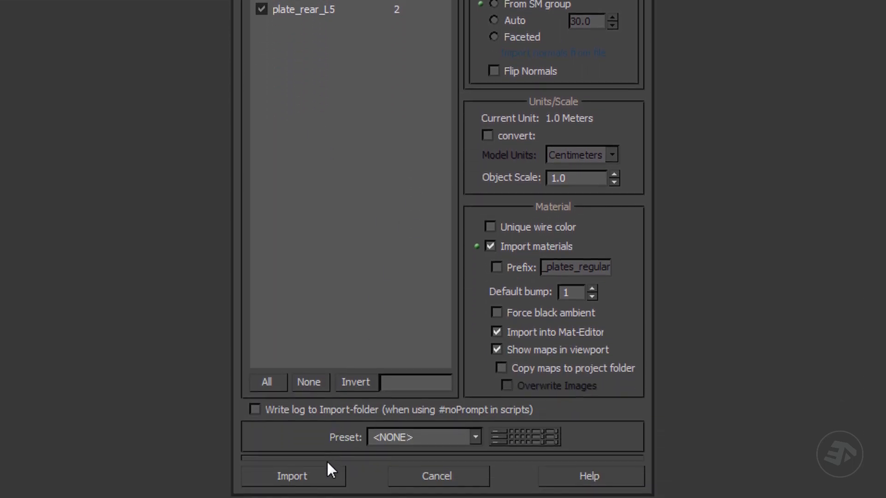
left_click(328, 479)
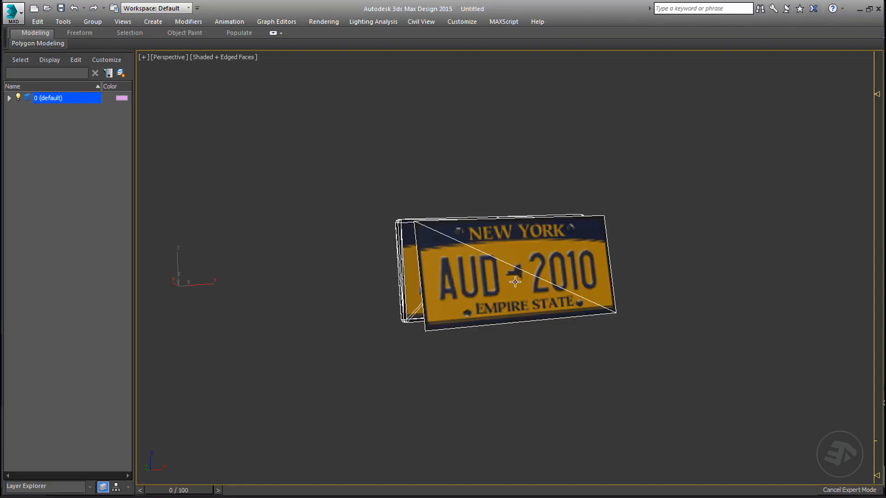
- Frame the imported license plates and pick the front plate's material into the Slate Material Editor
middle_click_drag(417, 282, 531, 294)
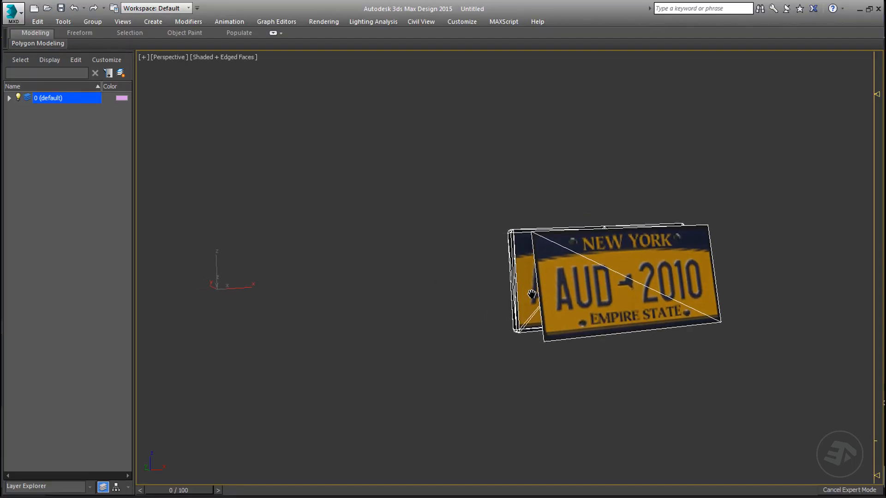
middle_click_drag(451, 317, 471, 301, "alt")
key("z")
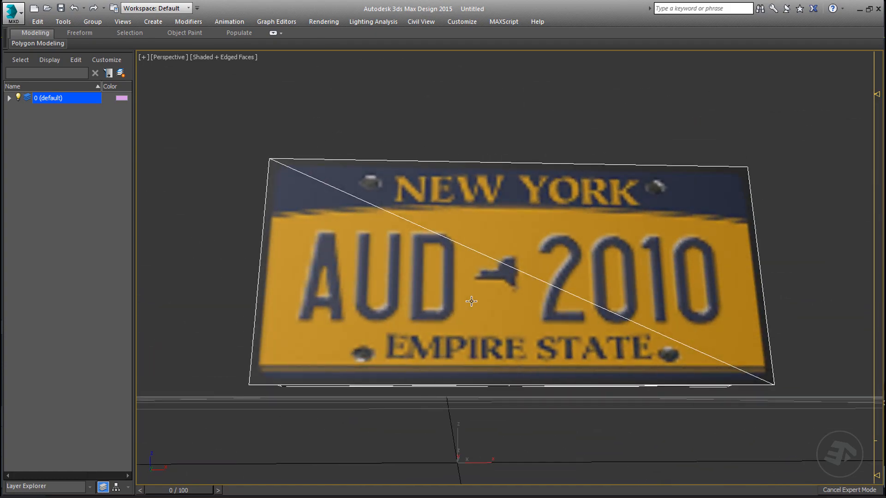
key("m")
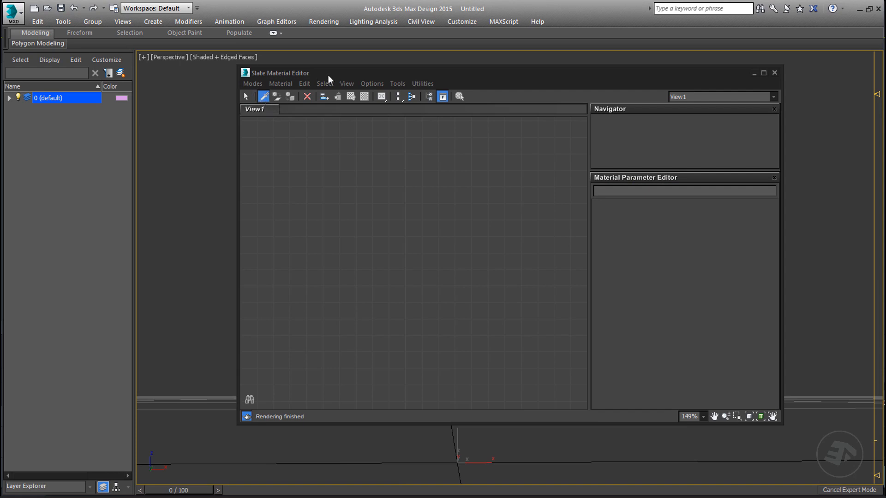
left_click_drag(328, 74, 576, 111)
left_click(366, 254)
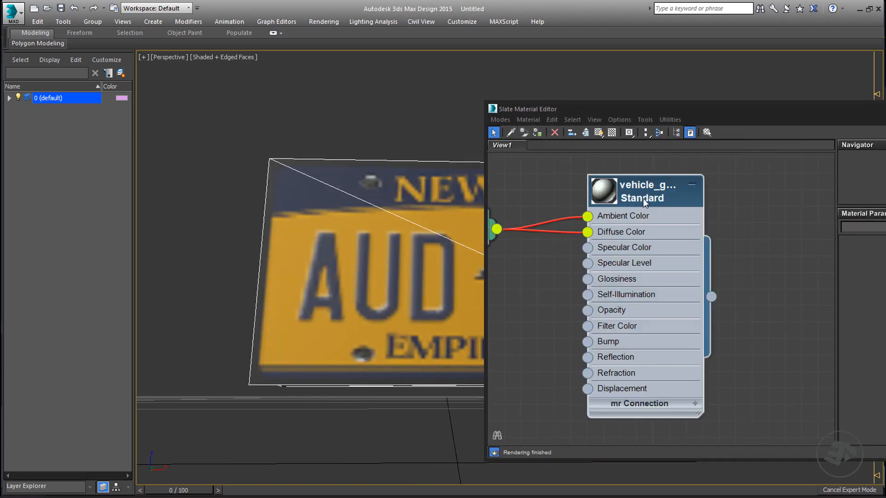
- Disconnect the bitmap from the plate material's Ambient Color, keeping it on Diffuse Color, and open the material's parameters
left_click_drag(587, 216, 552, 206)
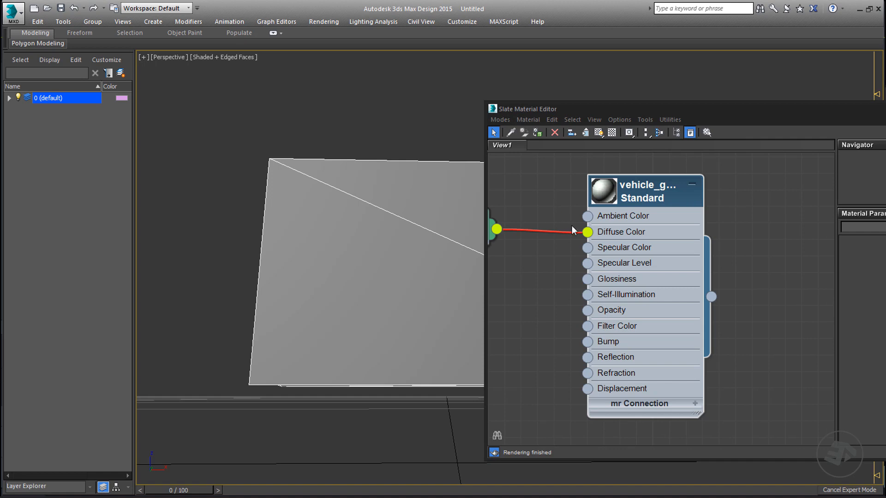
middle_click_drag(543, 250, 647, 284)
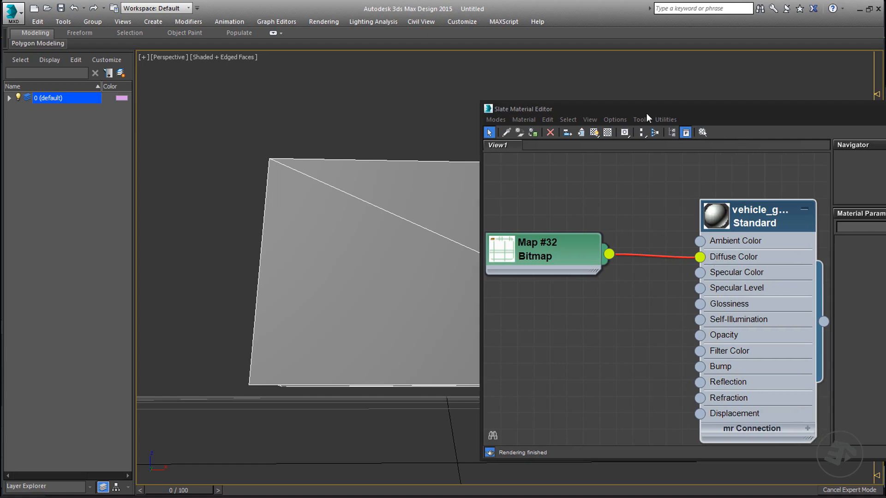
left_click_drag(738, 113, 444, 93)
double_click(464, 193)
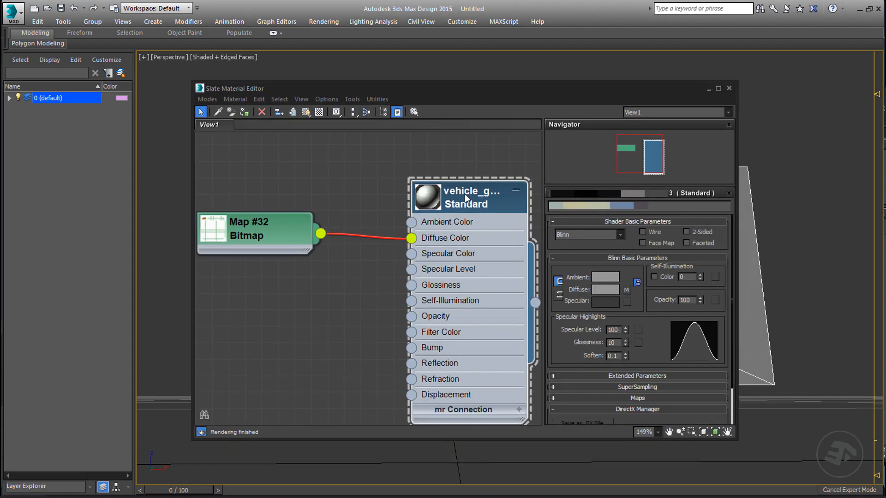
- Turn on the shaded material display in the viewport for the plate's Standard material
left_click_drag(381, 90, 720, 97)
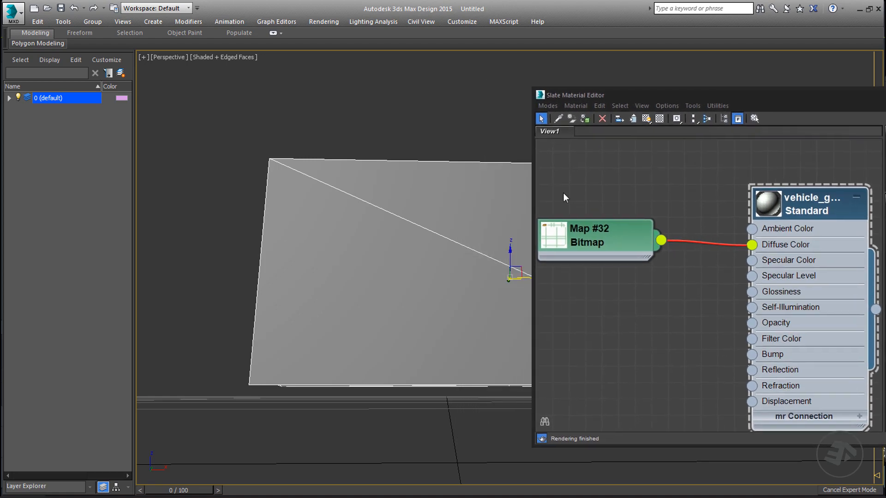
scroll(331, 263, "down", 5)
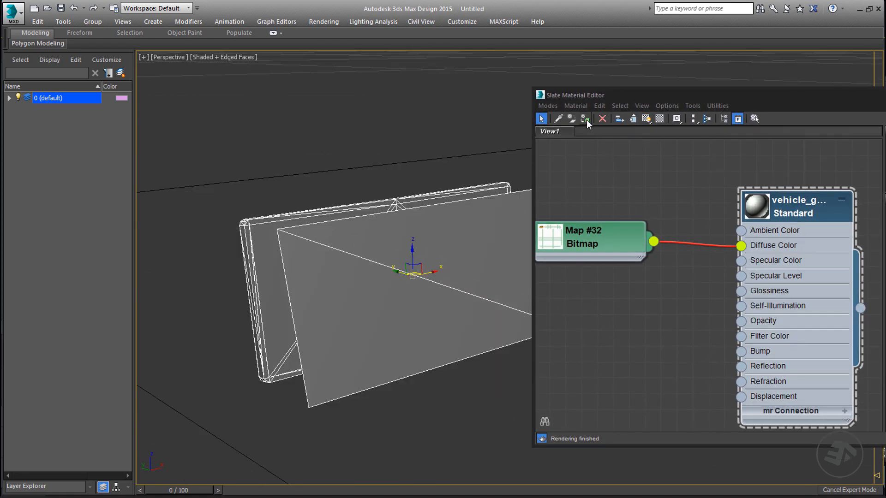
left_click(647, 120)
mouse_move(450, 316)
middle_mouse_down("alt")
mouse_move(426, 313)
mouse_move(385, 353)
mouse_move(353, 305)
middle_mouse_up("alt")
middle_click_drag(708, 305, 597, 276)
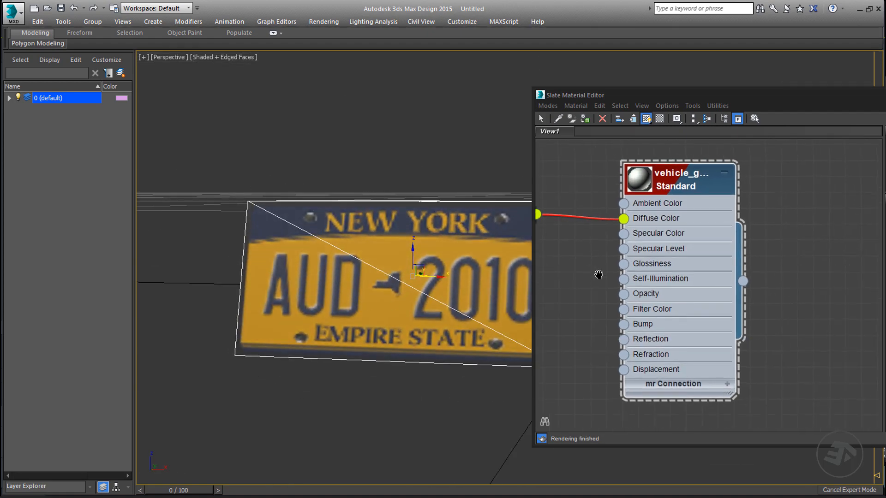
- Set the plate material's Specular Level to 25
scroll(639, 277, "down", 3)
left_click_drag(777, 99, 419, 106)
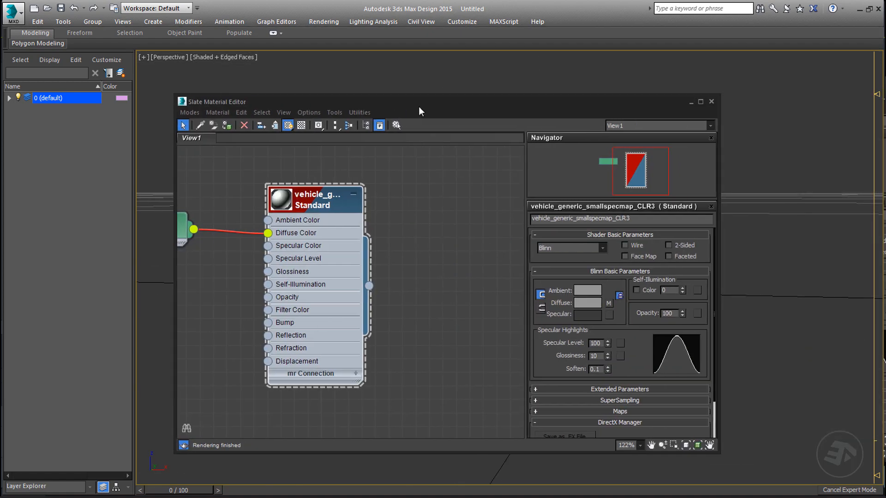
left_click_drag(602, 343, 551, 344)
type("25")
key("Return")
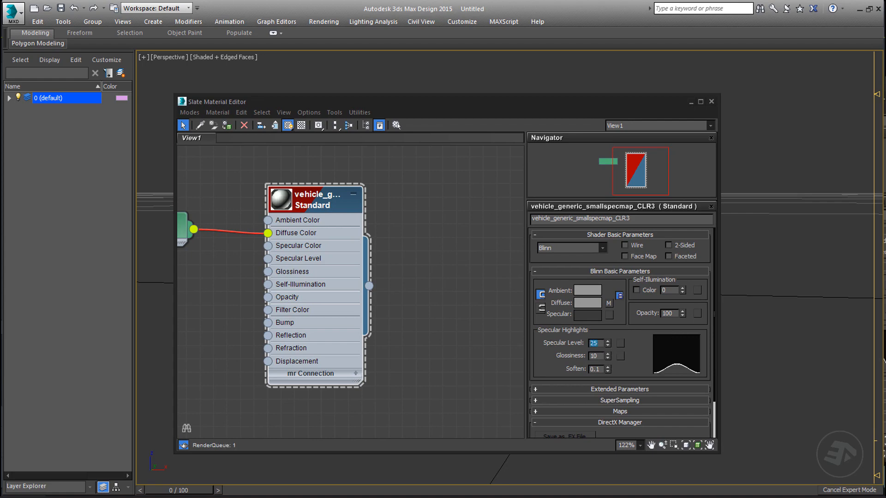
- Close the Slate Material Editor and examine the textured plates at an angle, up close and from farther away
left_click(712, 100)
middle_click_drag(510, 281, 576, 299)
scroll(485, 281, "up", 4)
middle_click_drag(464, 287, 556, 331, "alt")
scroll(531, 322, "down", 3)
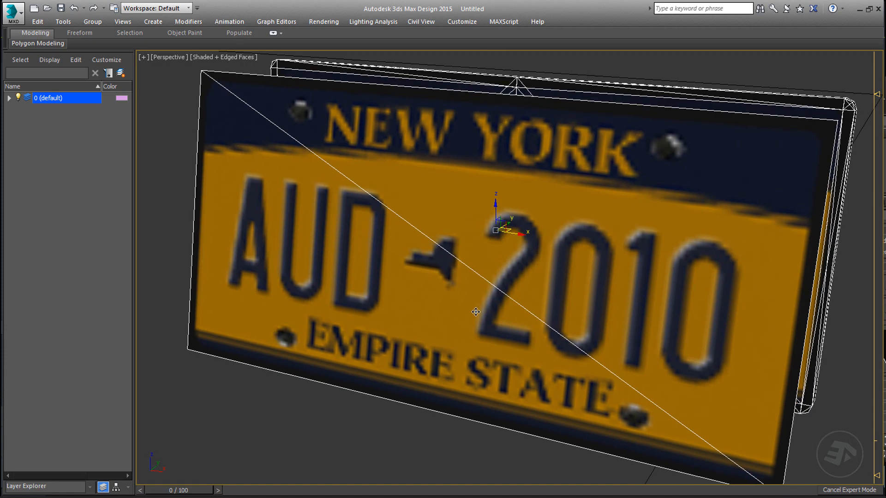
scroll(476, 312, "down", 2)
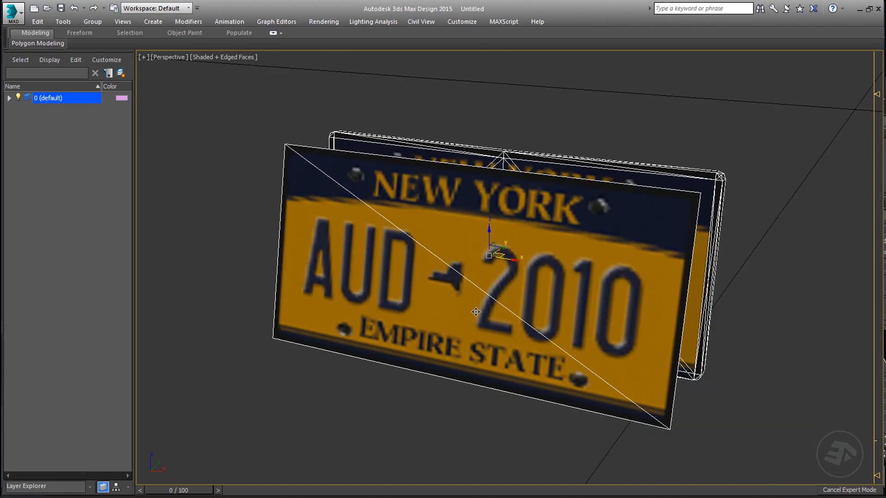